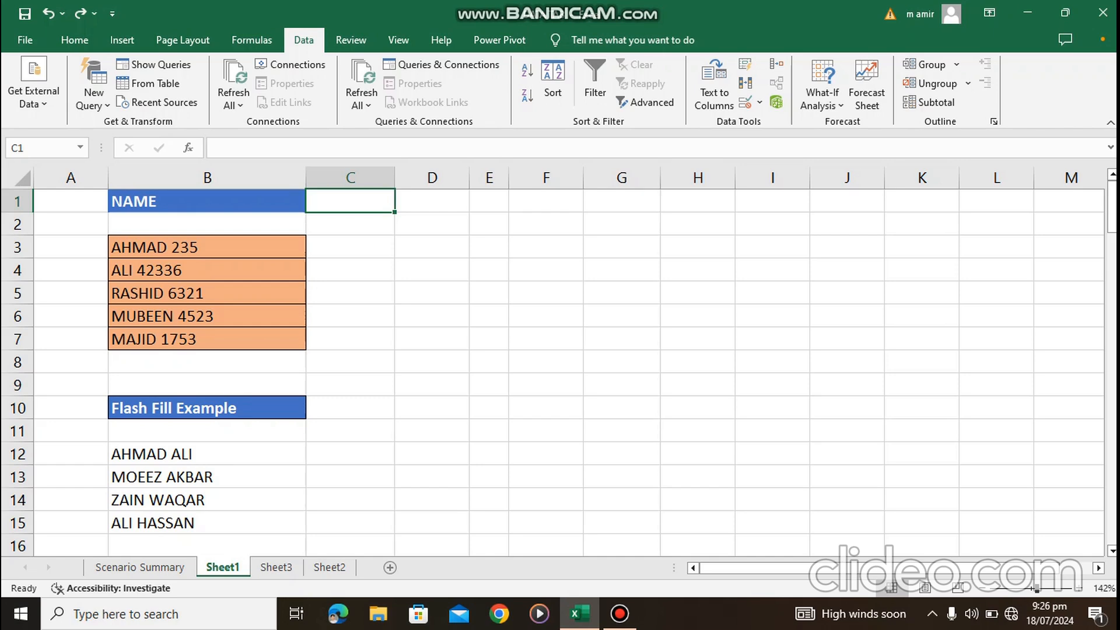
# Step: Split B3:B7 at spaces with Text to Columns (Delimited, Space), then undo the split
pyautogui.moveTo(175, 247); pyautogui.dragTo(175, 339)
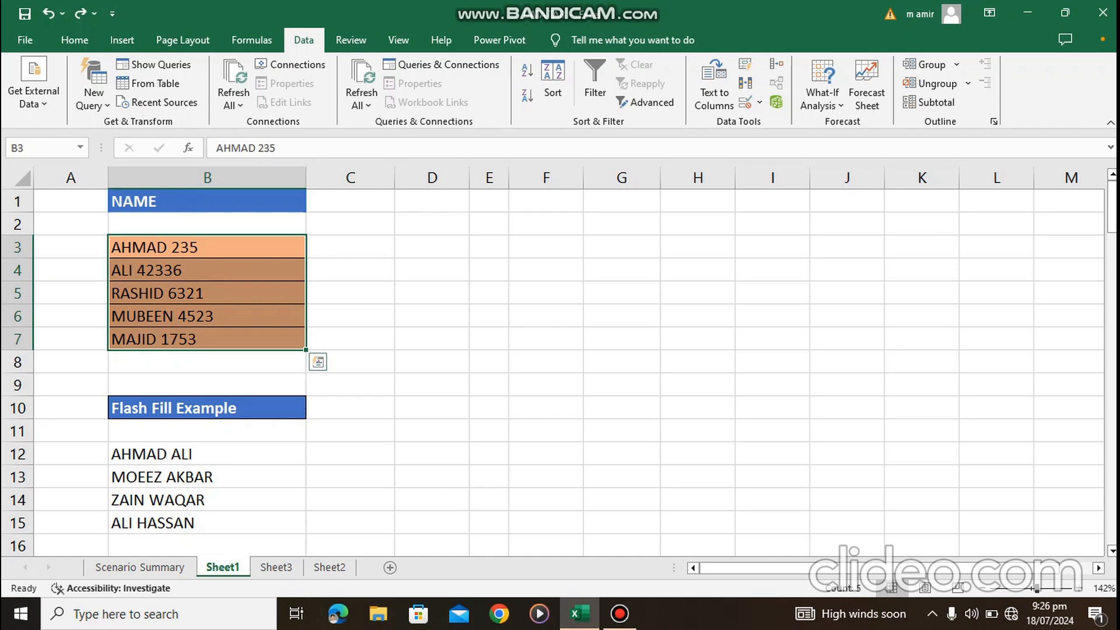
pyautogui.click(714, 88)
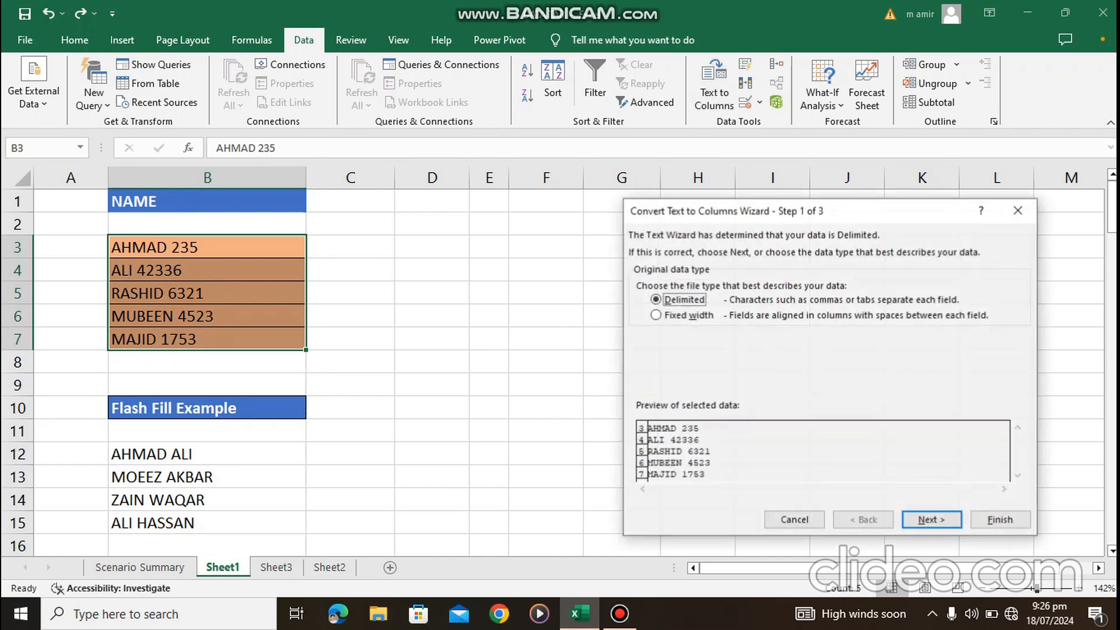
pyautogui.moveTo(860, 214); pyautogui.dragTo(713, 100)
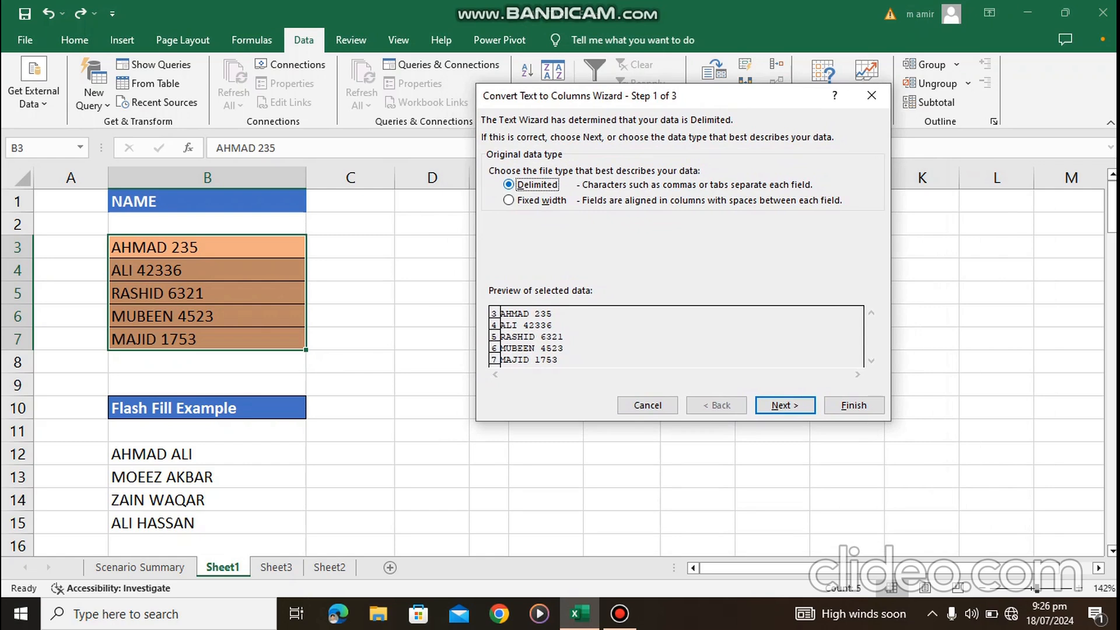
pyautogui.click(785, 405)
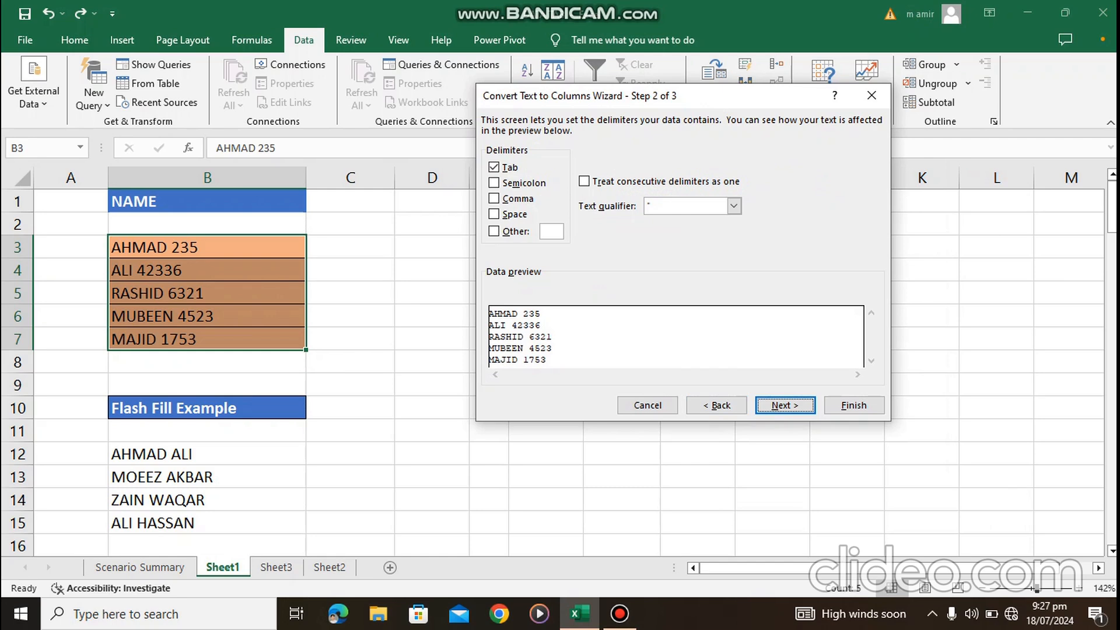
pyautogui.click(493, 214)
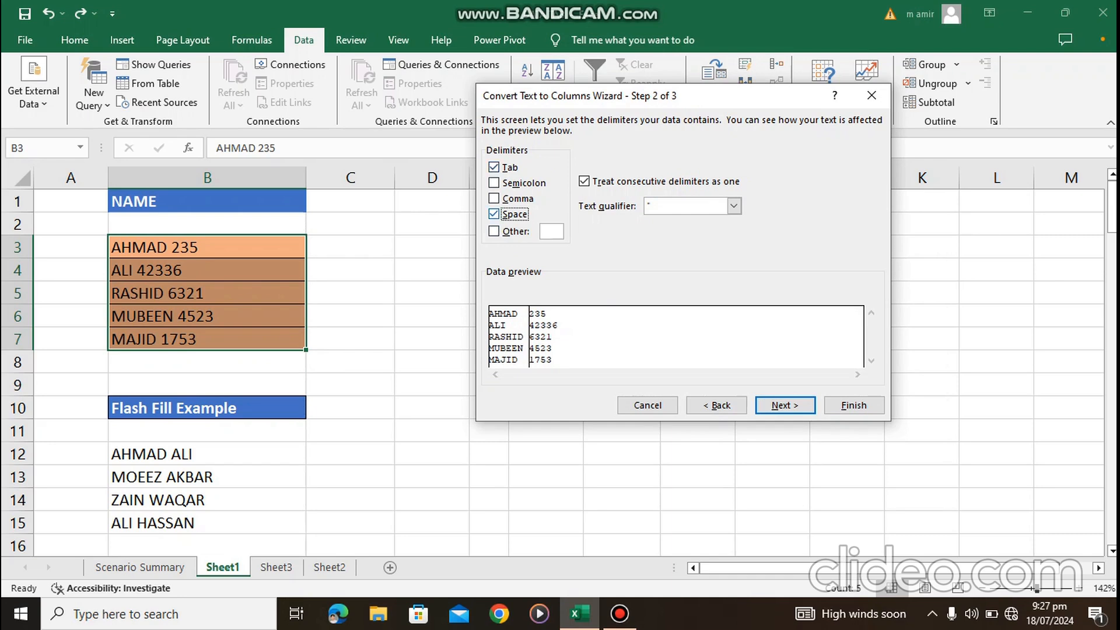
pyautogui.press('Return')
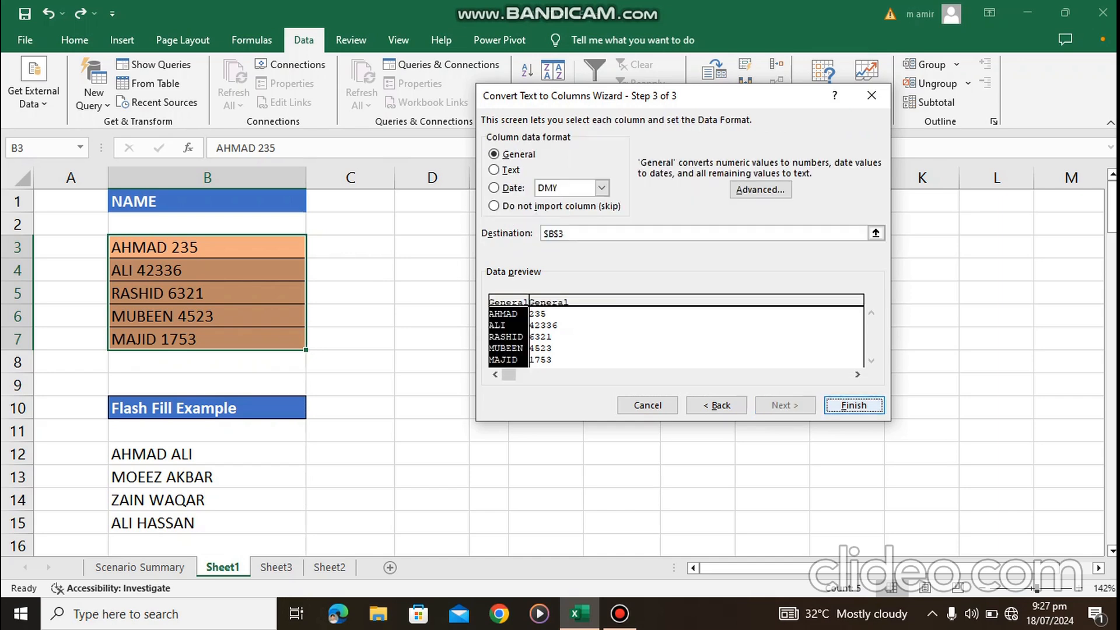
pyautogui.press('Return')
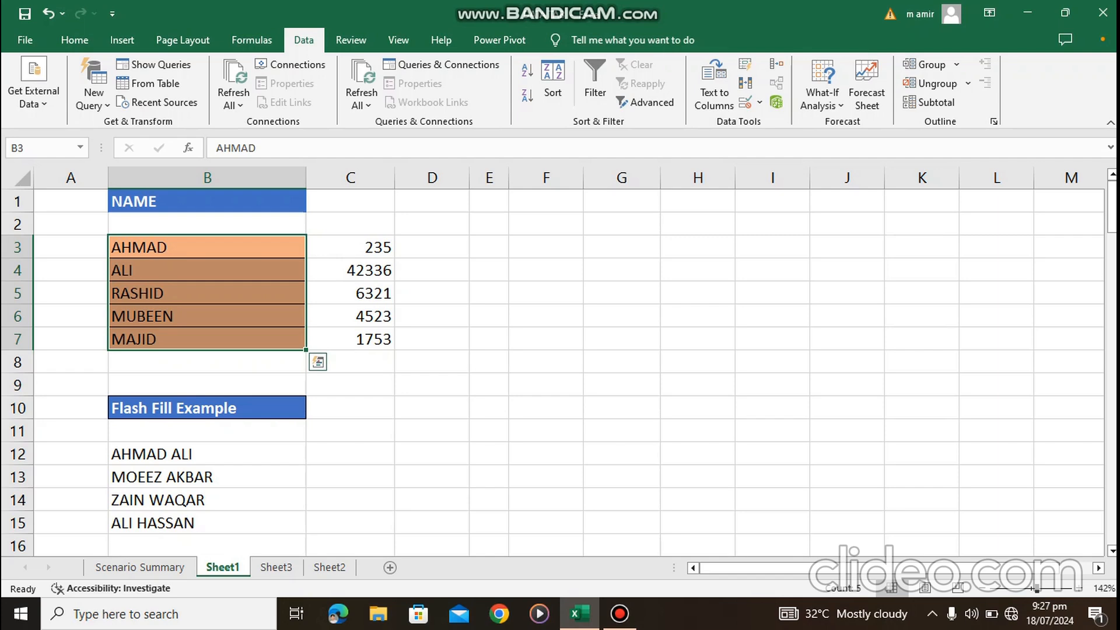
pyautogui.hotkey('ctrl', 'z')
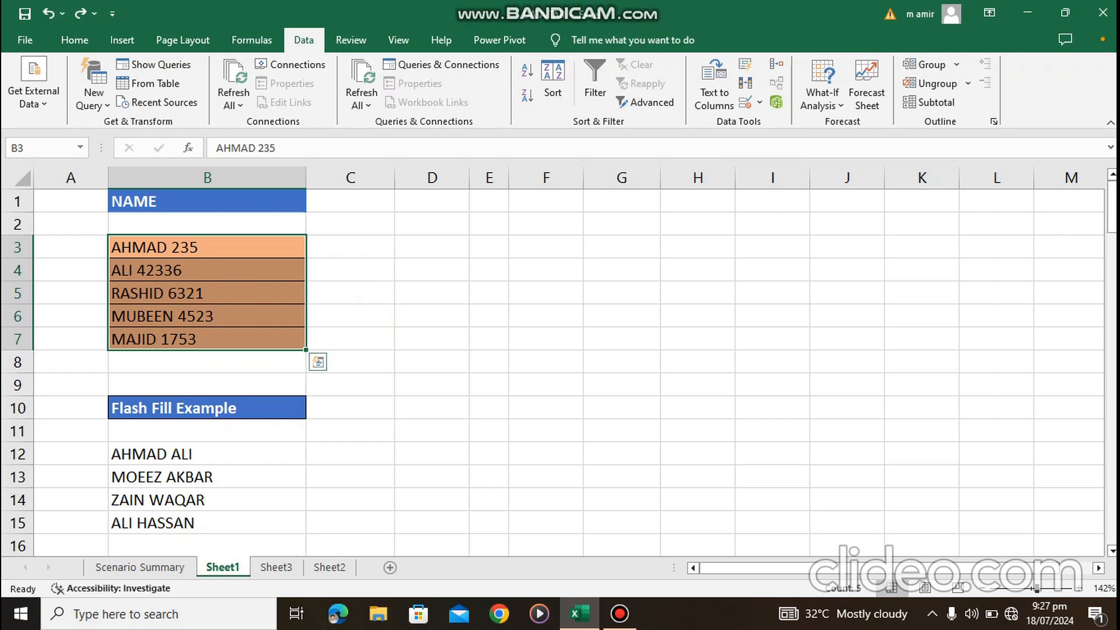
# Step: Insert a comma between name and number in B3, B4 and B5
pyautogui.doubleClick(167, 247)
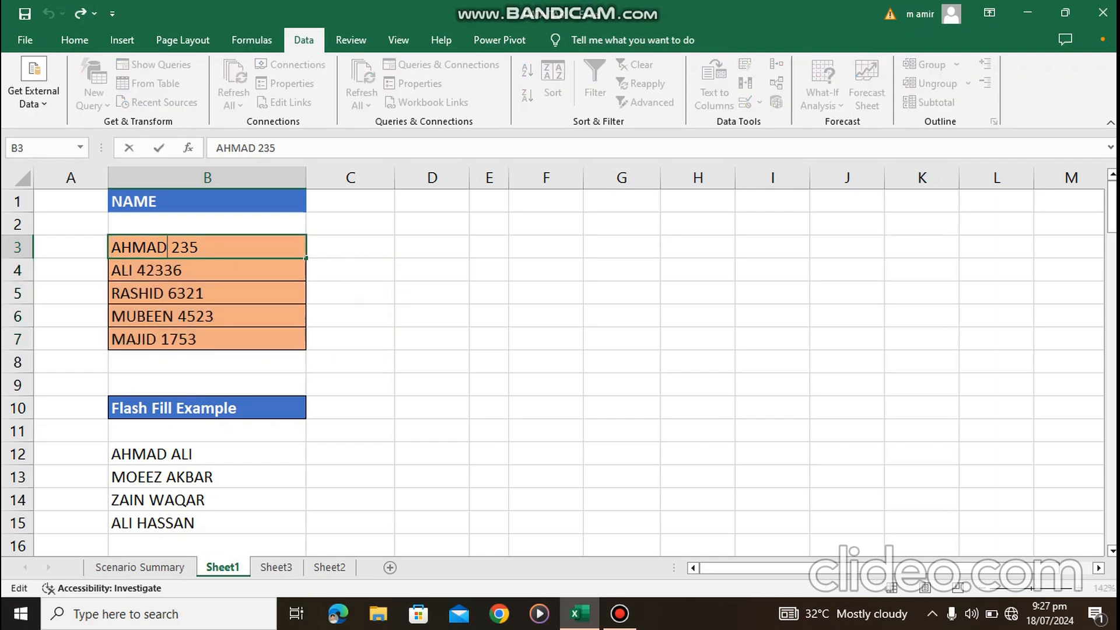
pyautogui.write(',')
pyautogui.doubleClick(137, 270)
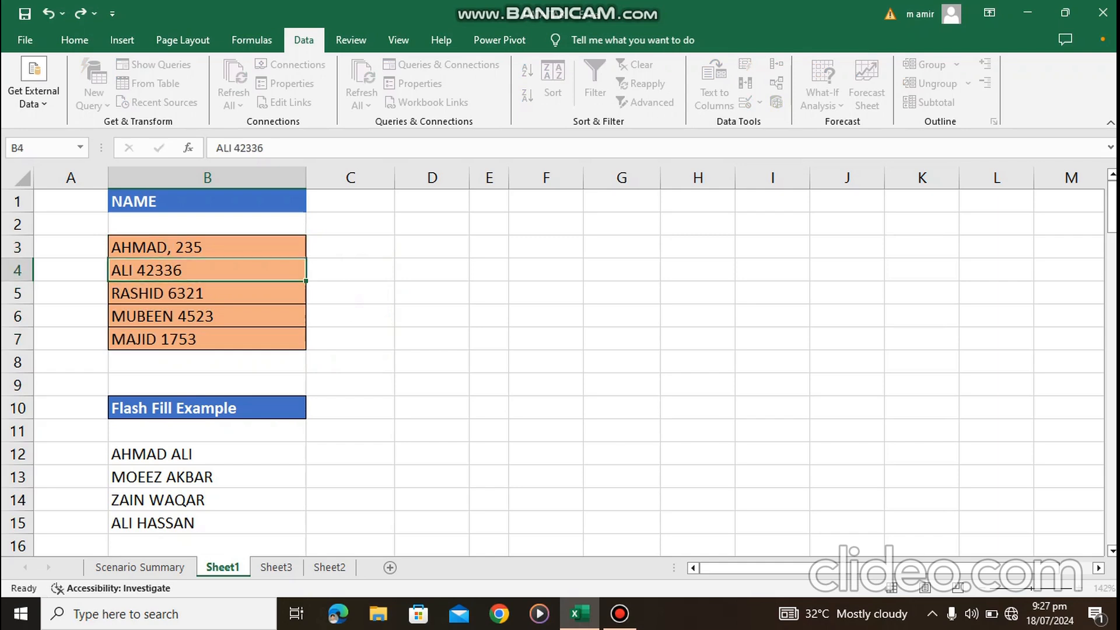
pyautogui.write(',')
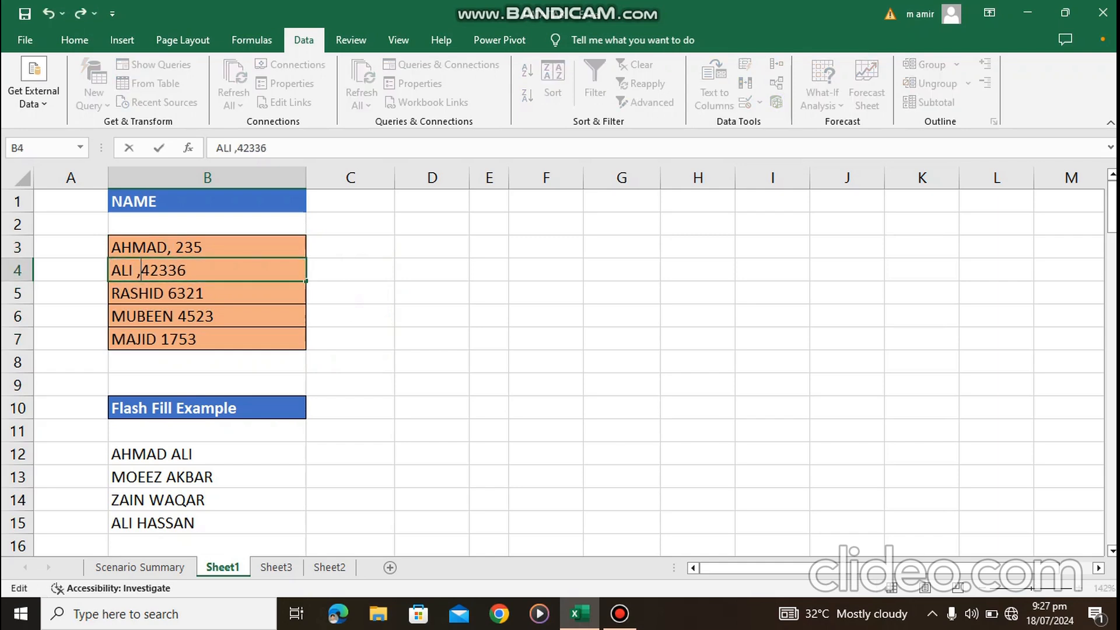
pyautogui.doubleClick(164, 293)
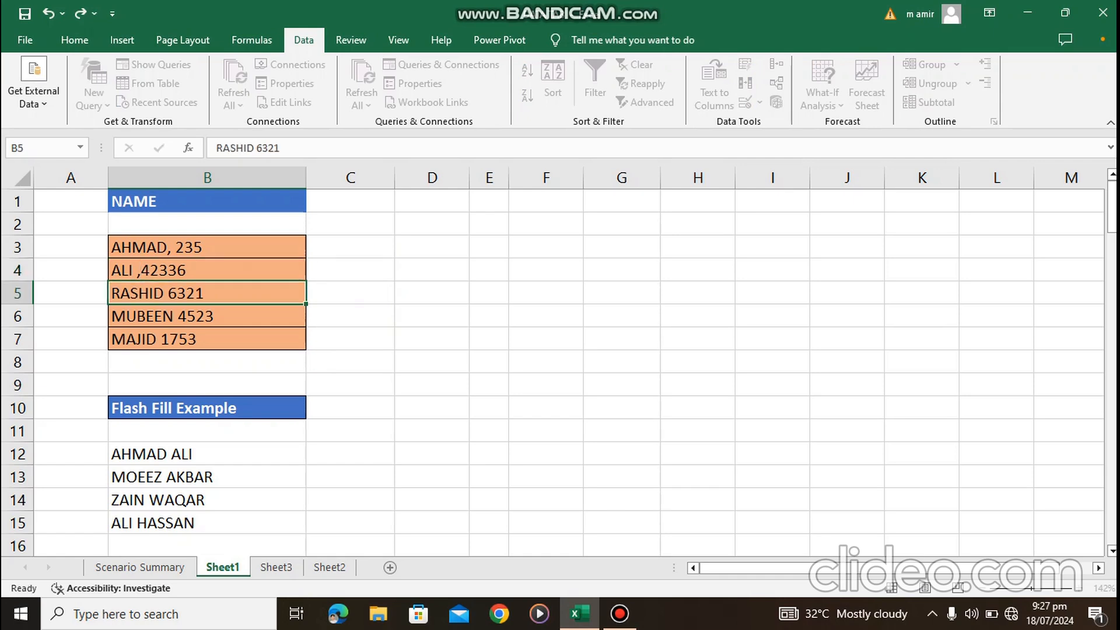
pyautogui.write(',')
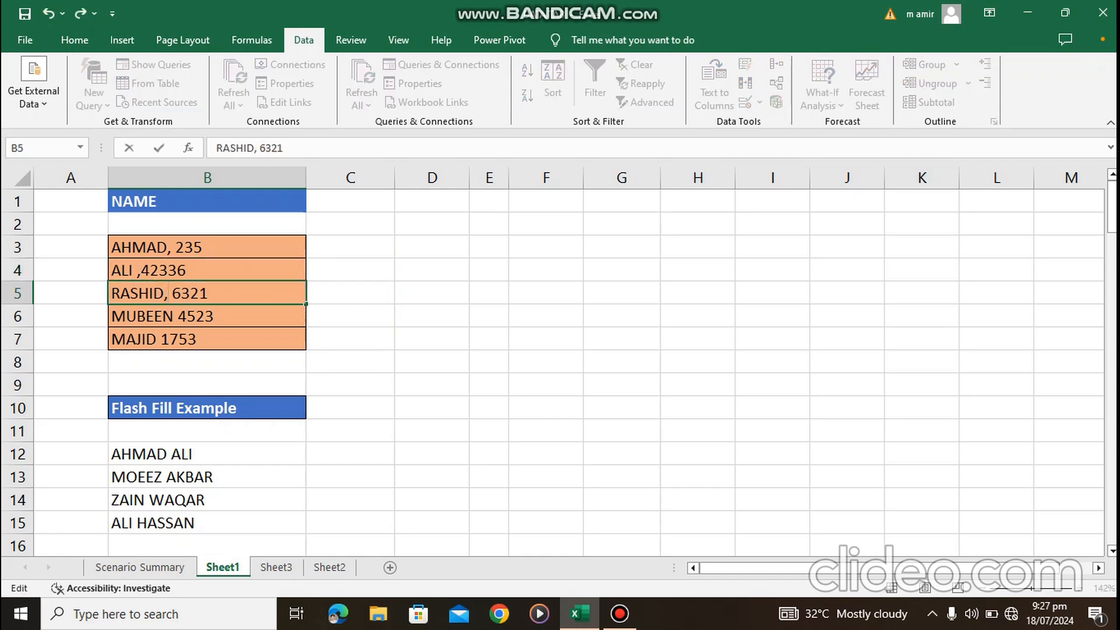
pyautogui.press('Return')
# Step: Add the commas in B6 and B7, then select B3:B7
pyautogui.doubleClick(177, 316)
pyautogui.write('.')
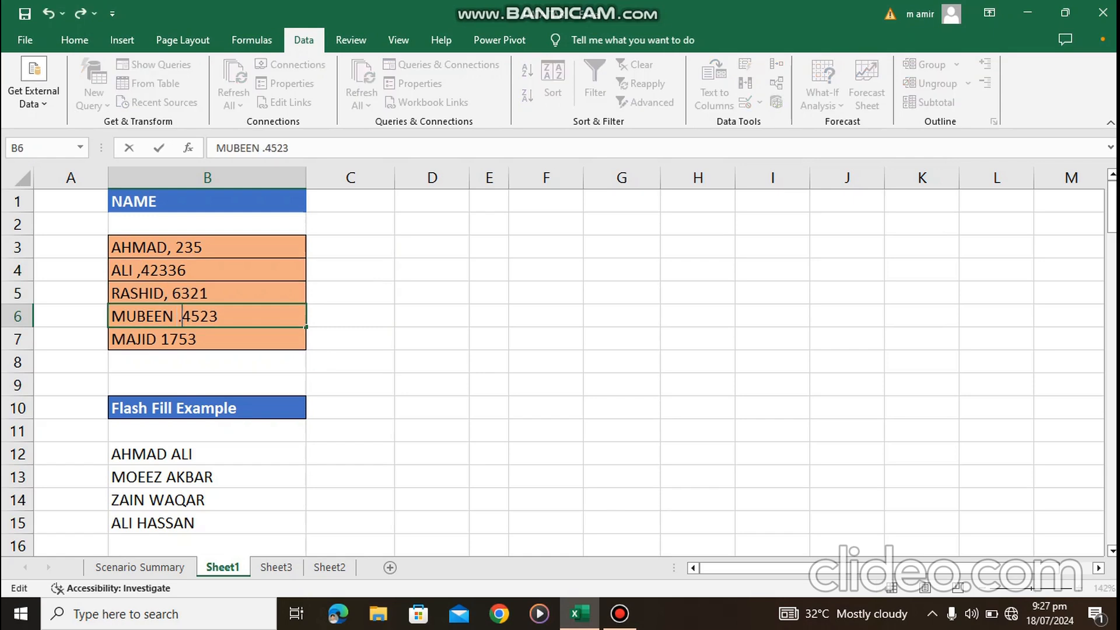
pyautogui.press('BackSpace')
pyautogui.write(',')
pyautogui.press('Return')
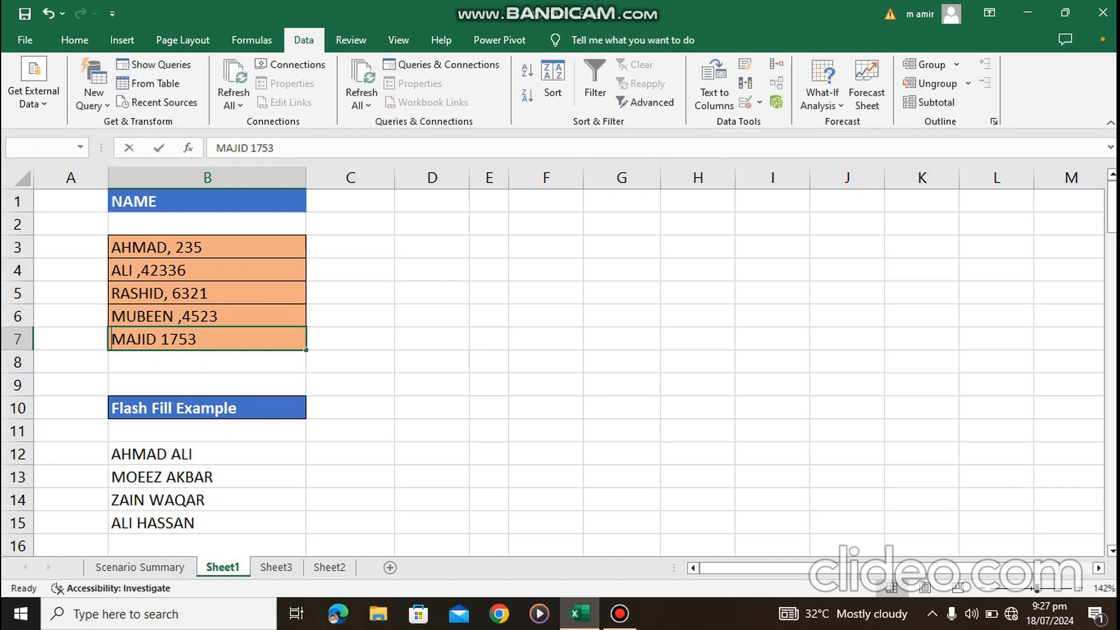
pyautogui.doubleClick(157, 338)
pyautogui.write(',')
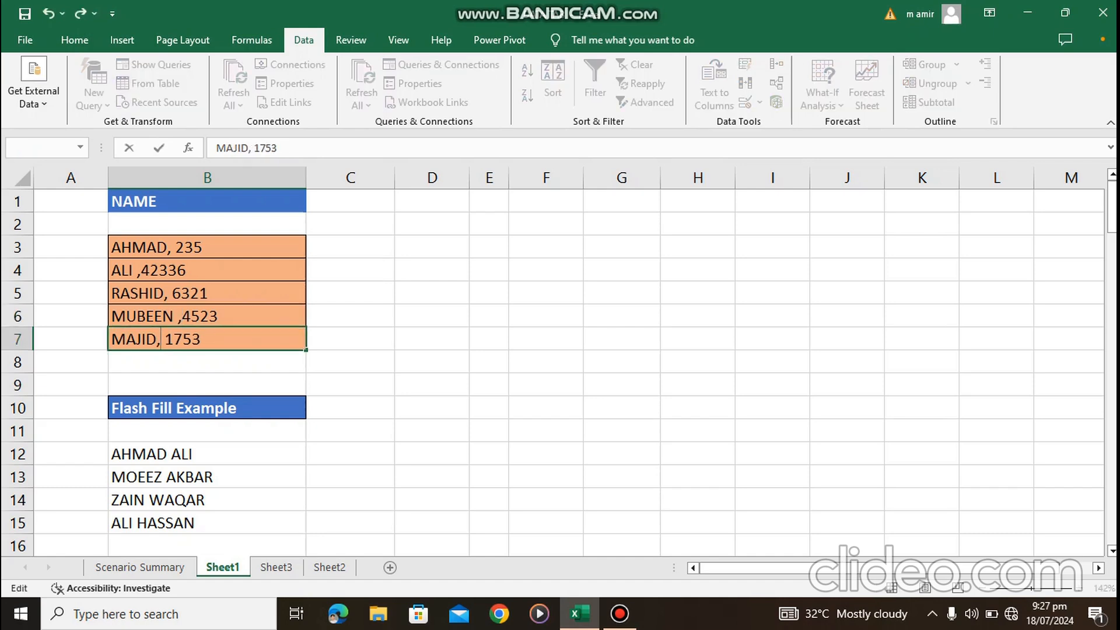
pyautogui.moveTo(199, 247); pyautogui.dragTo(199, 339)
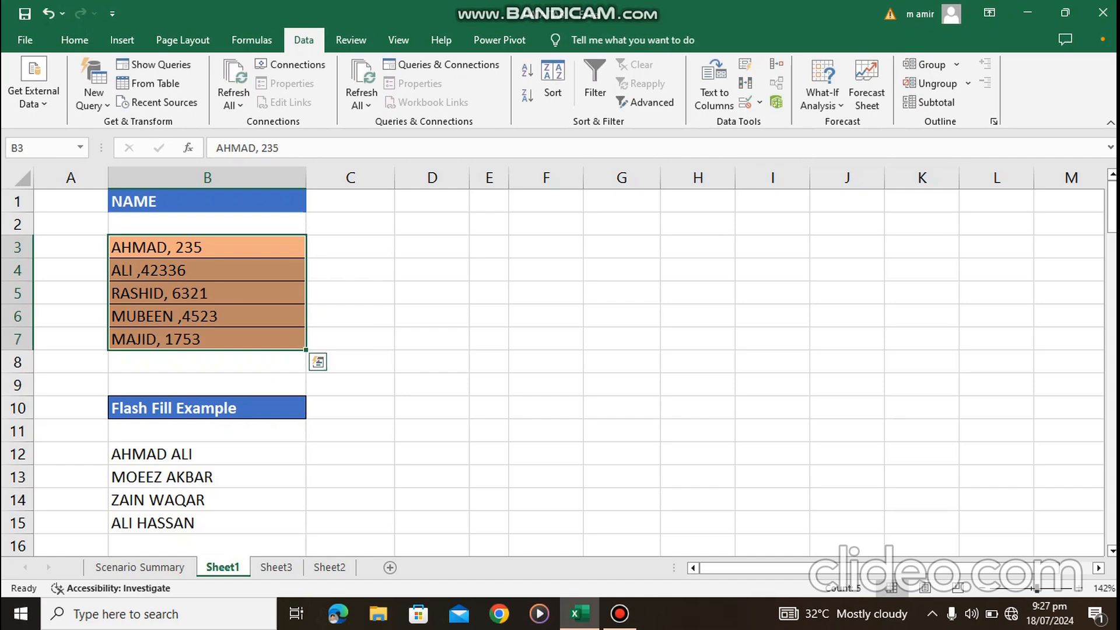
# Step: Split B3:B7 at commas with Text to Columns, moving the numbers into C3:C7
pyautogui.click(714, 87)
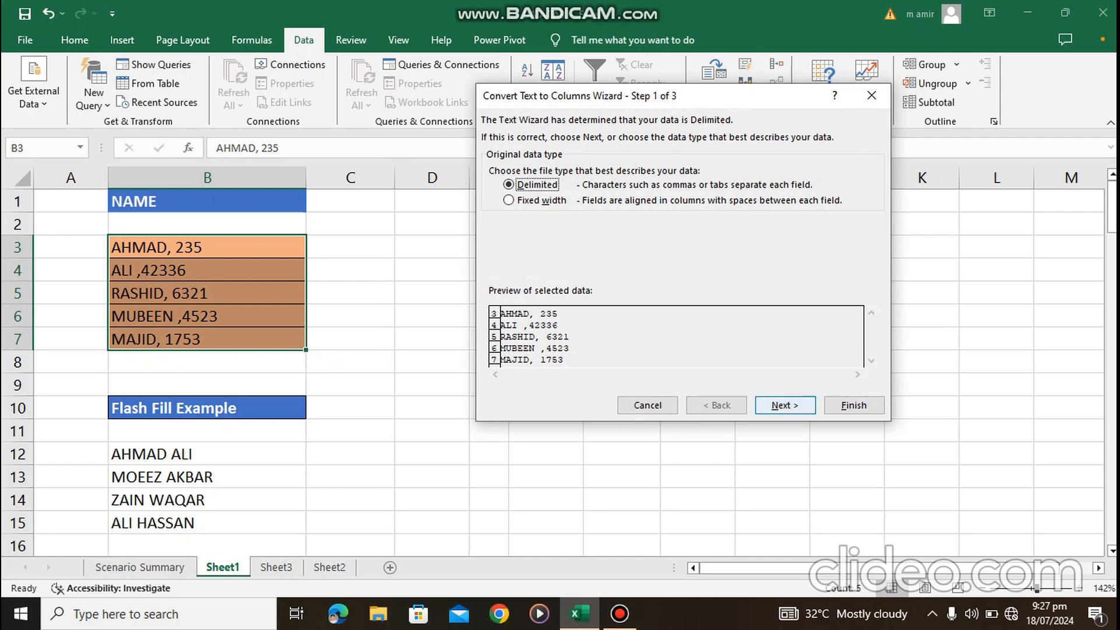
pyautogui.click(784, 405)
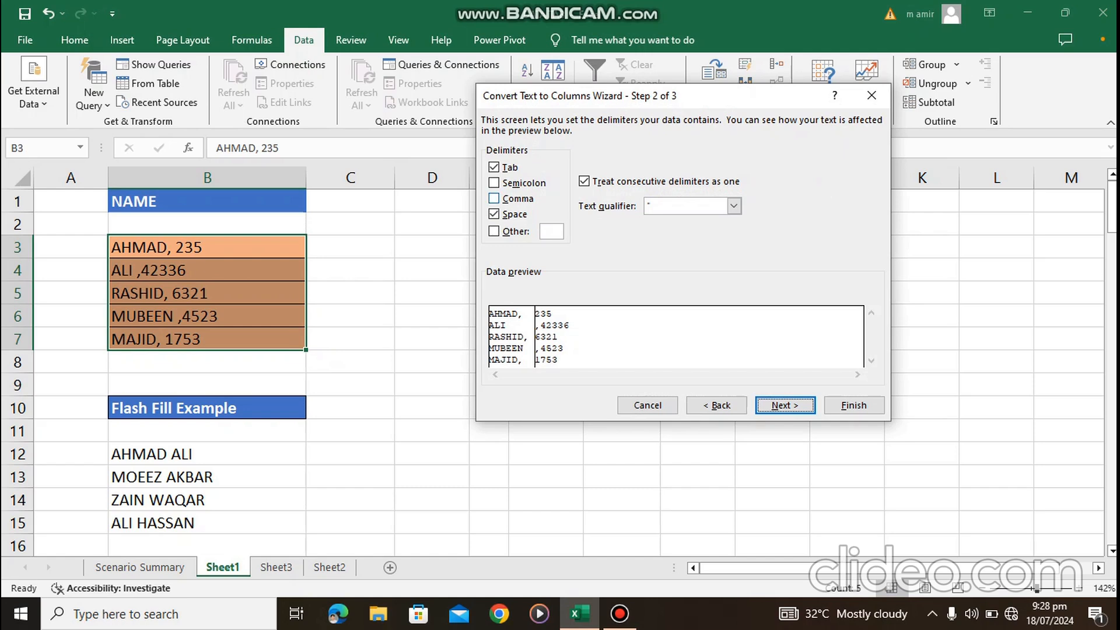
pyautogui.click(494, 199)
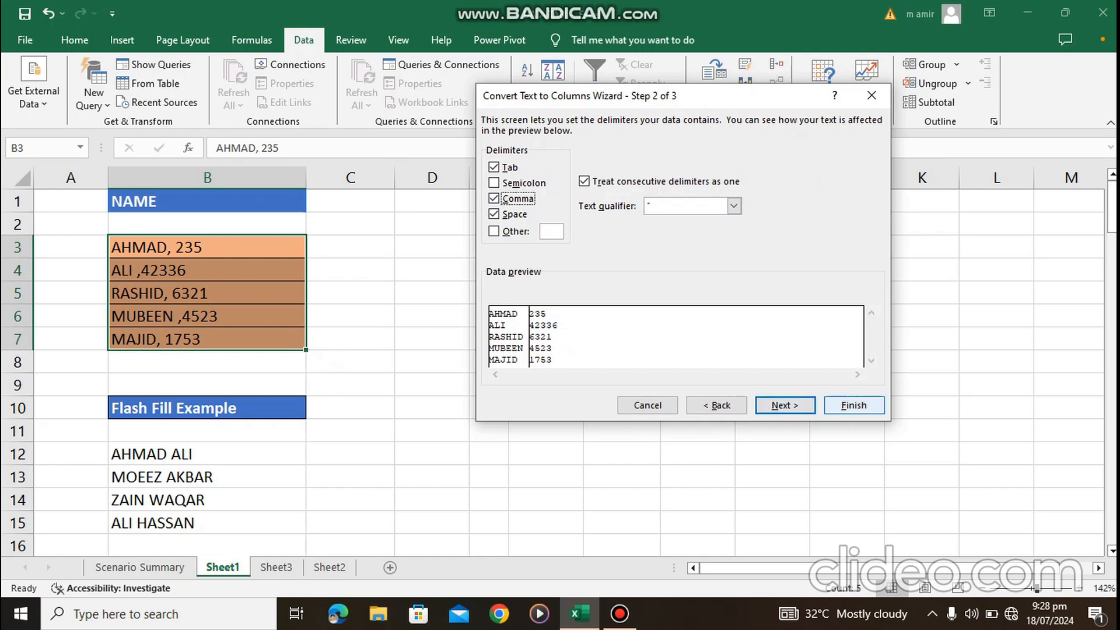
pyautogui.click(854, 404)
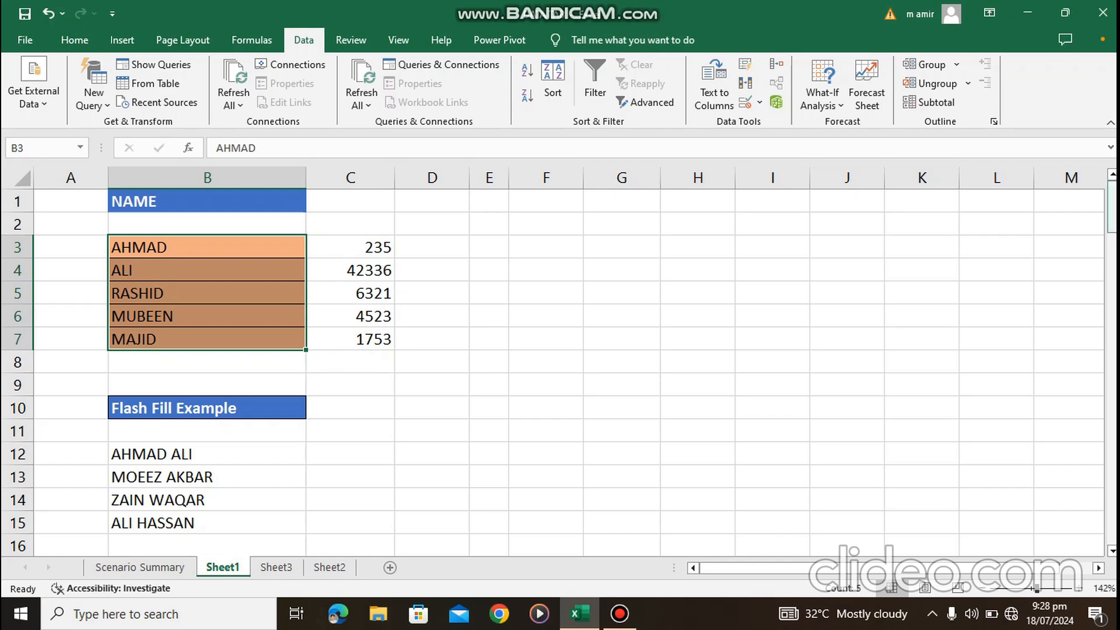
pyautogui.moveTo(1112, 205); pyautogui.dragTo(1111, 227)
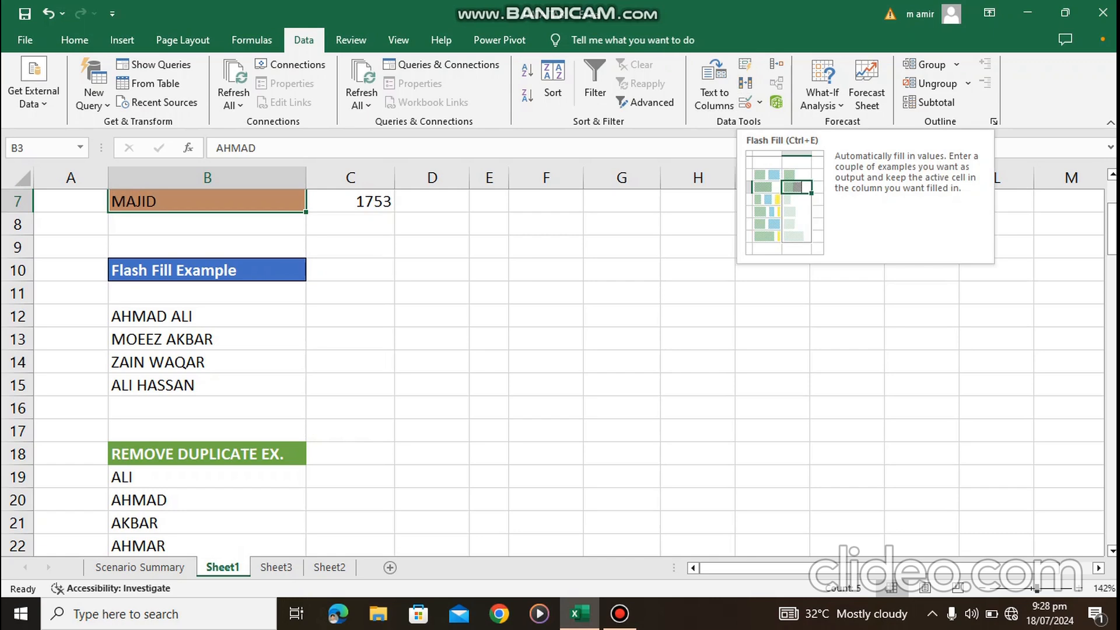
# Step: Try Flash Fill with Ctrl+E, widen column E to 8.57, and select B12
pyautogui.hotkey('ctrl', 'e')
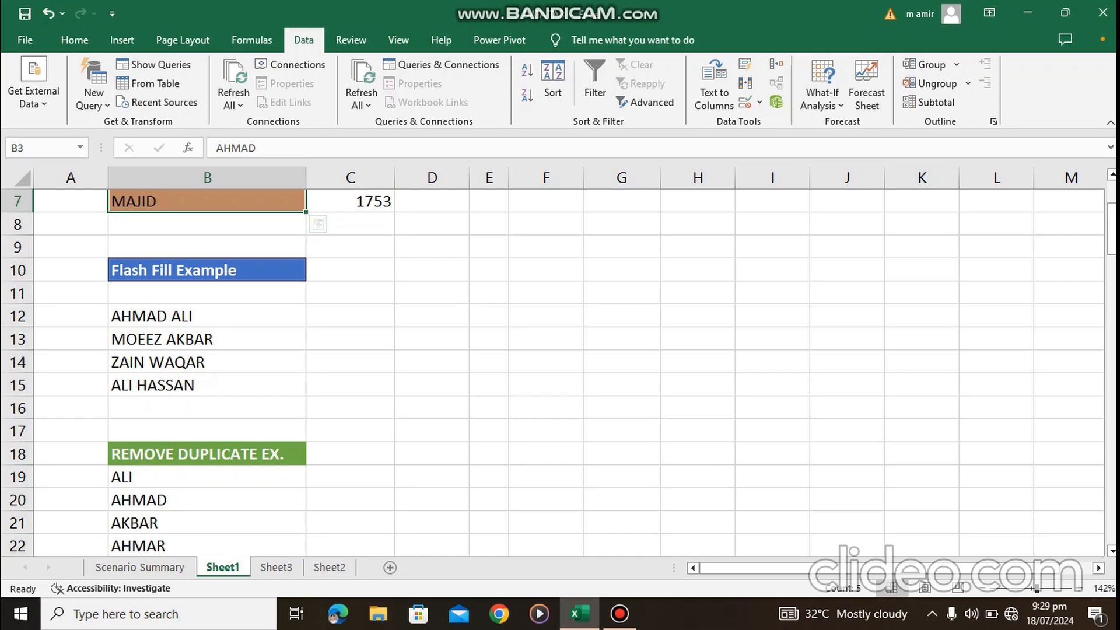
pyautogui.moveTo(527, 177); pyautogui.dragTo(551, 177)
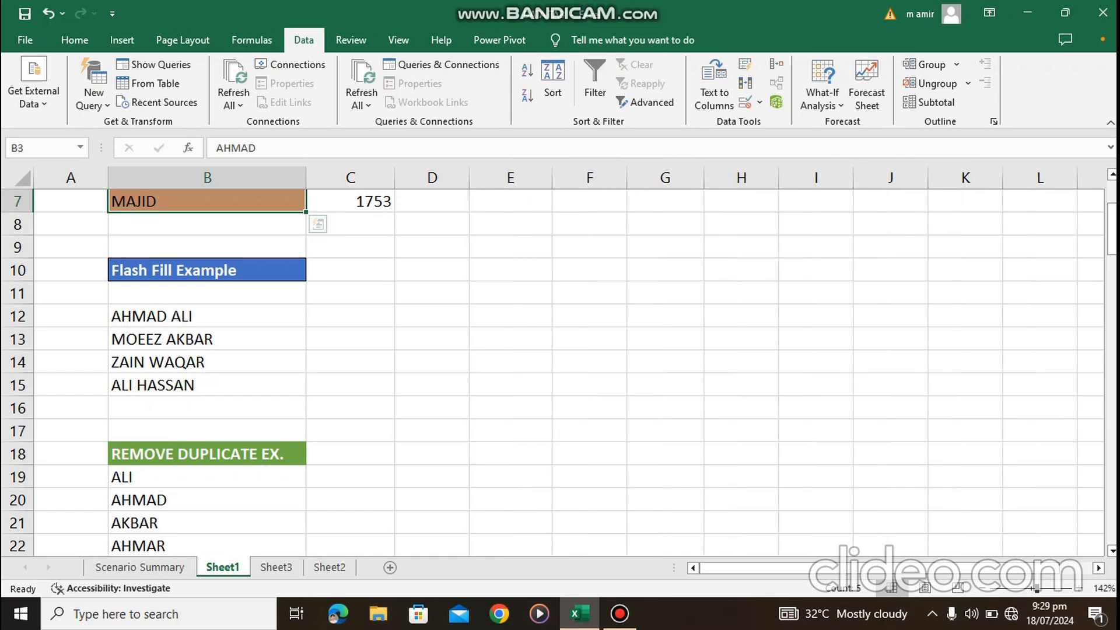
pyautogui.click(207, 316)
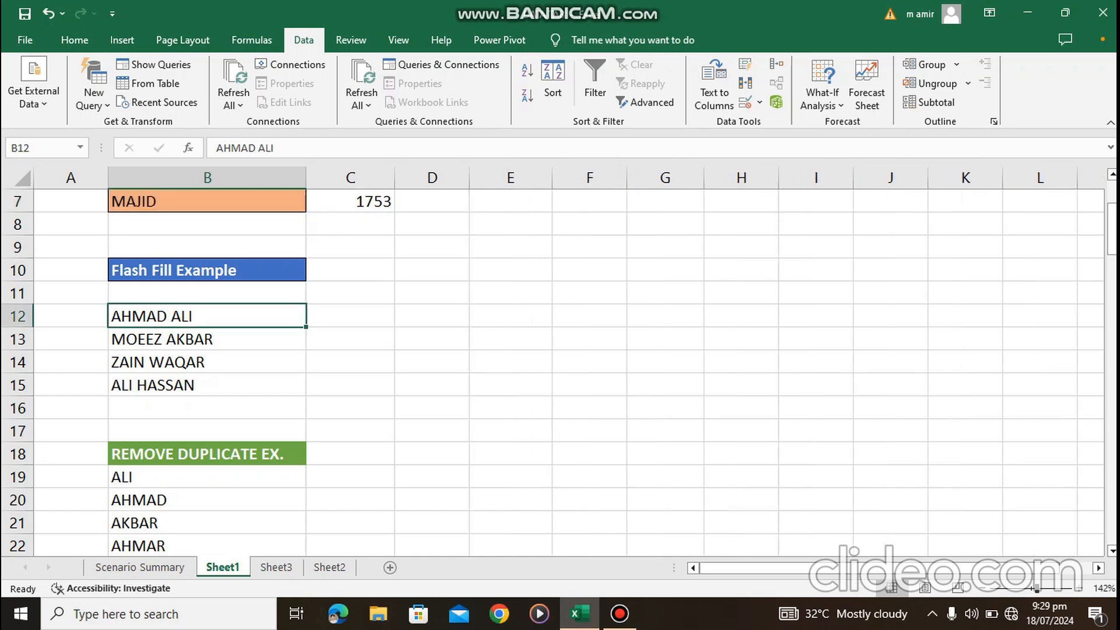
# Step: Enter examples AHMAD in C12 and ALI in D12, then Flash Fill first names into C13:C15
pyautogui.click(349, 316)
pyautogui.write('AHMAD')
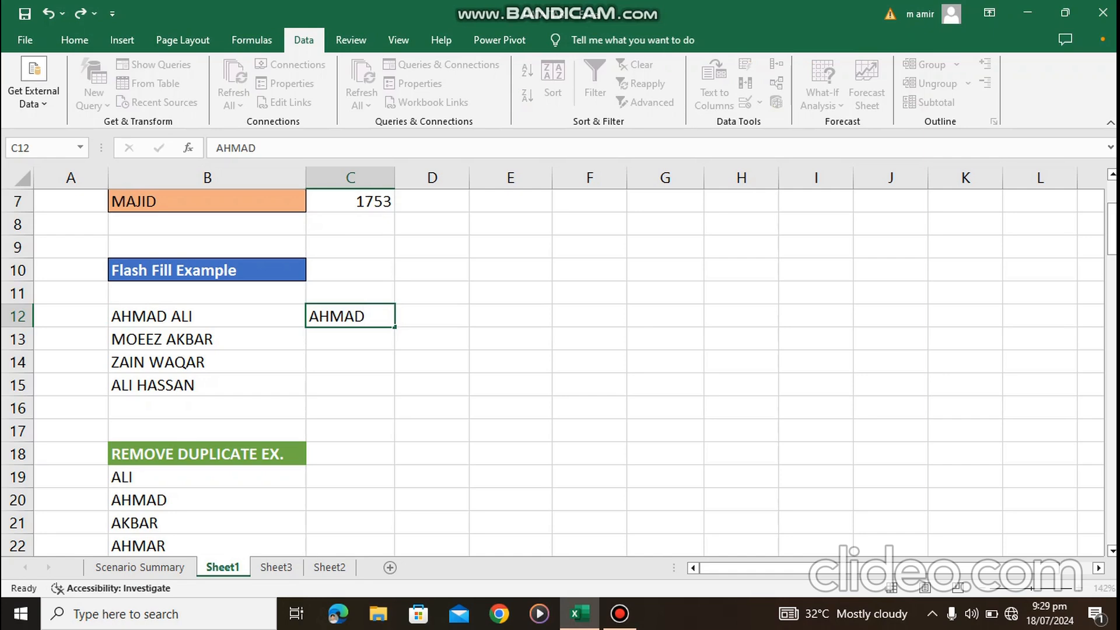
pyautogui.press('Tab')
pyautogui.write('AAAL')
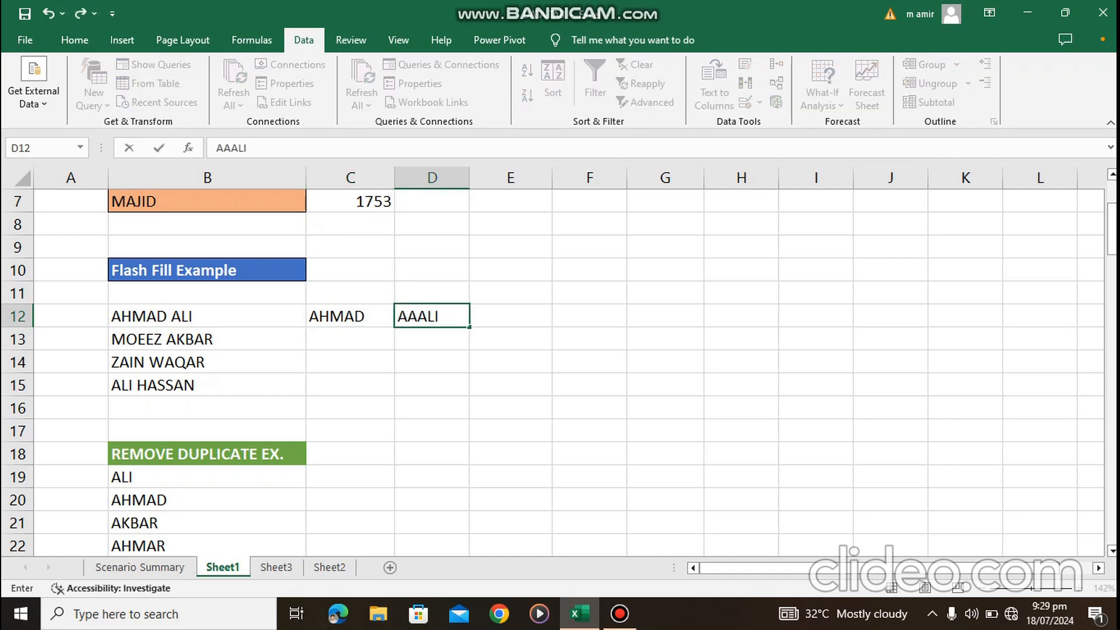
pyautogui.press('BackSpace')
pyautogui.press('BackSpace')
pyautogui.press('BackSpace')
pyautogui.write('LI')
pyautogui.press('Left')
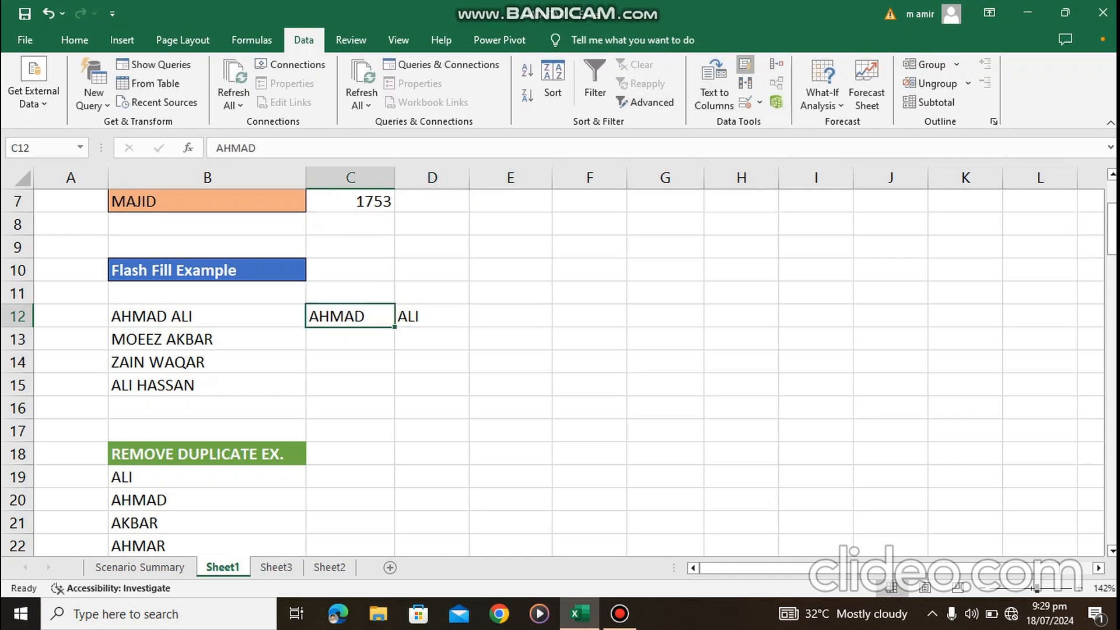
pyautogui.click(745, 64)
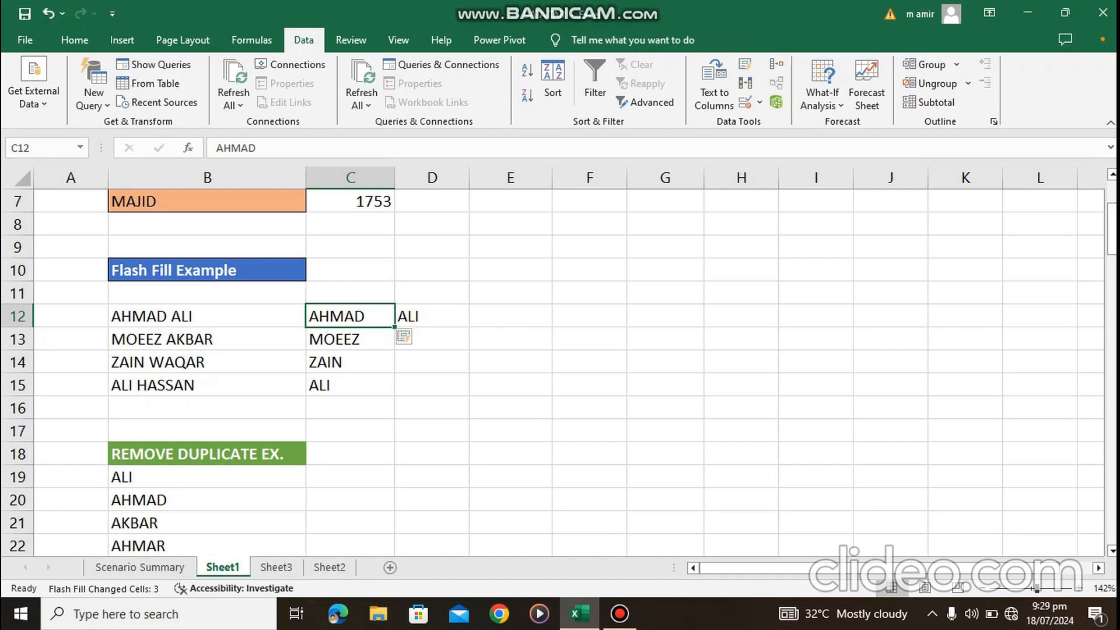
# Step: Flash Fill the last names ALI, AKBAR, WAQAR and HASSAN into D12:D15
pyautogui.click(431, 316)
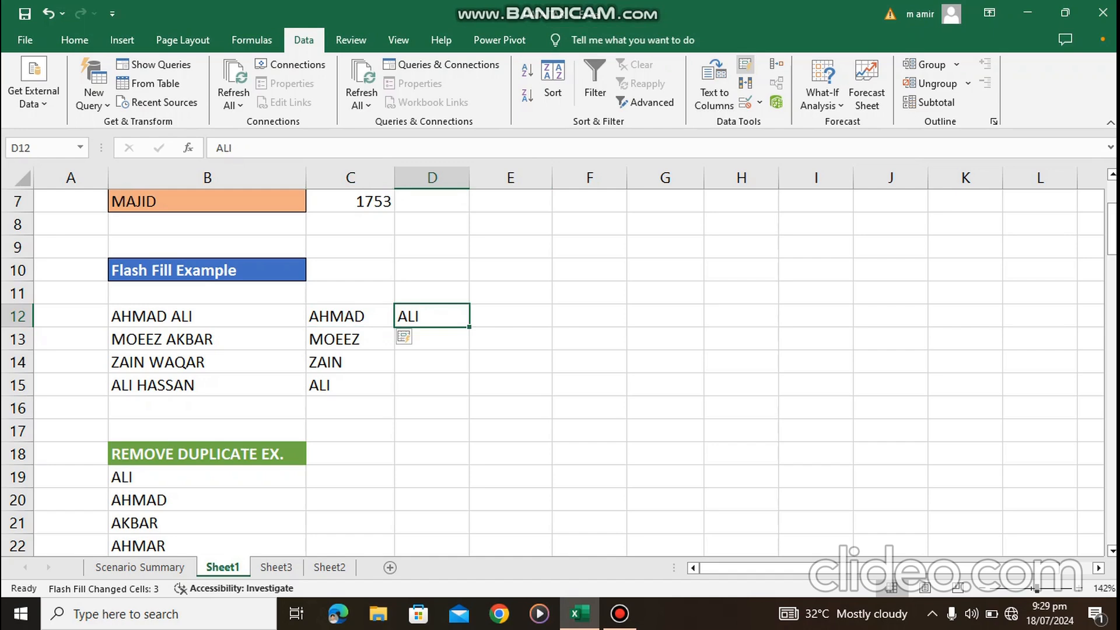
pyautogui.click(745, 65)
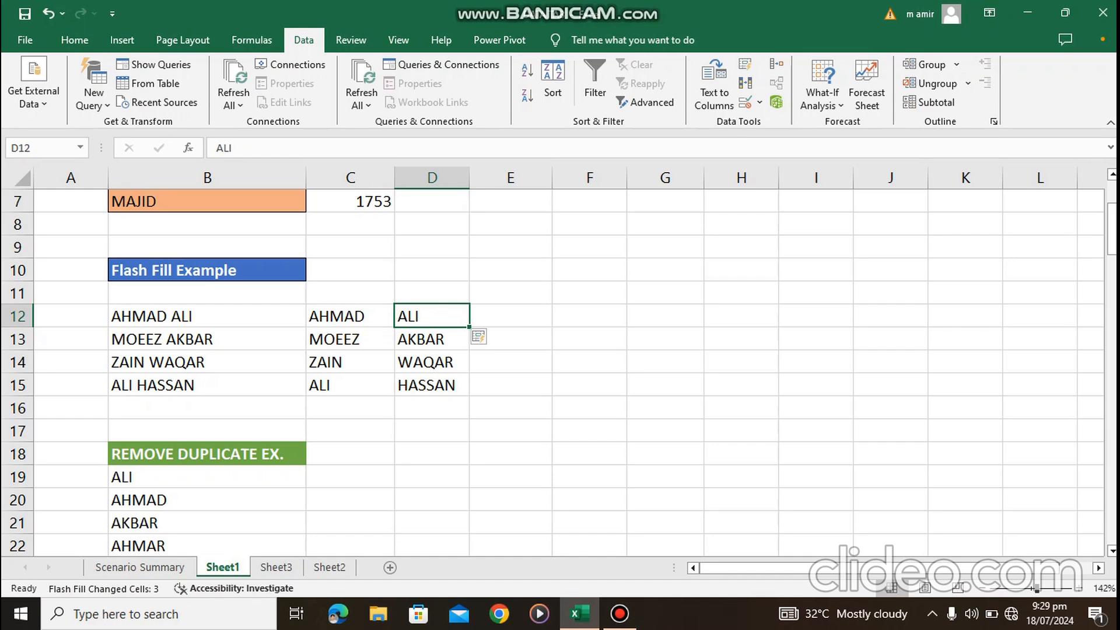
pyautogui.doubleClick(201, 316)
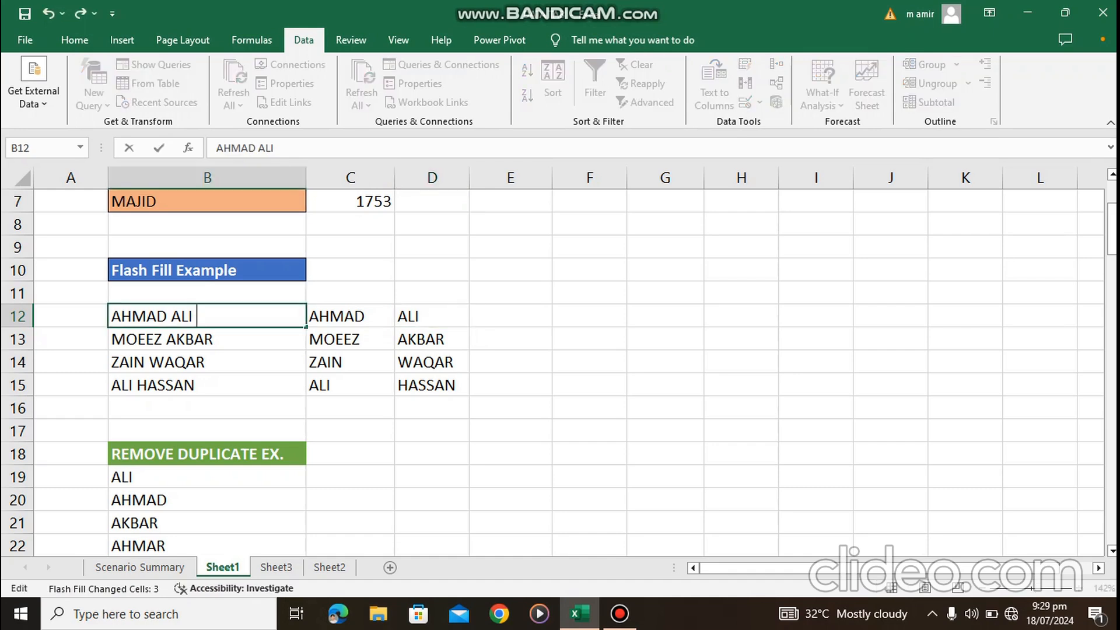
pyautogui.write('123')
pyautogui.press('Return')
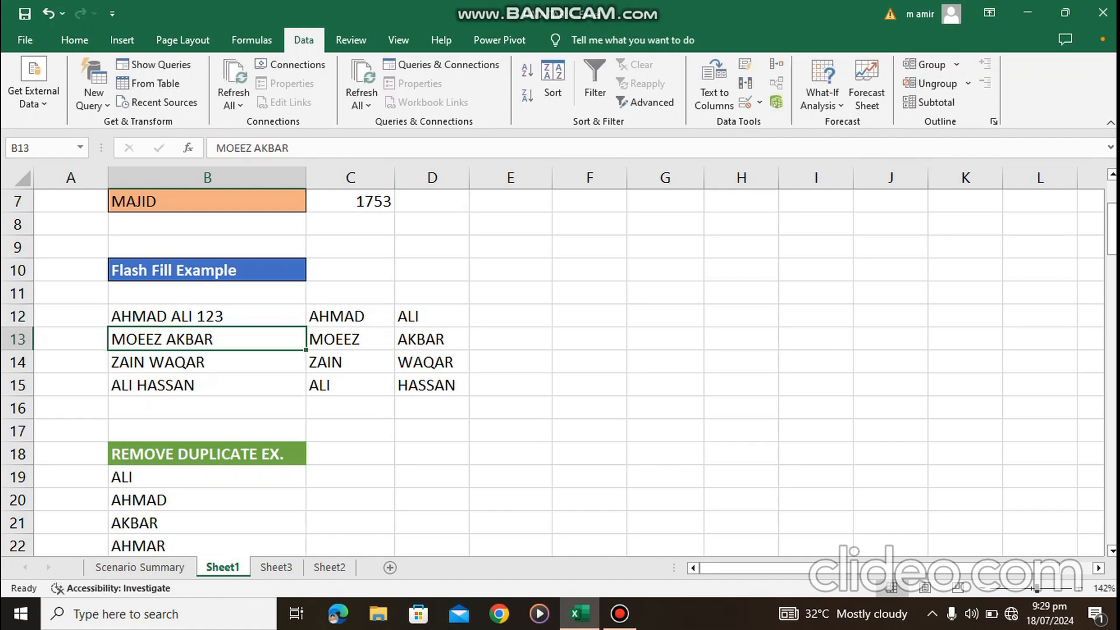
pyautogui.write('456')
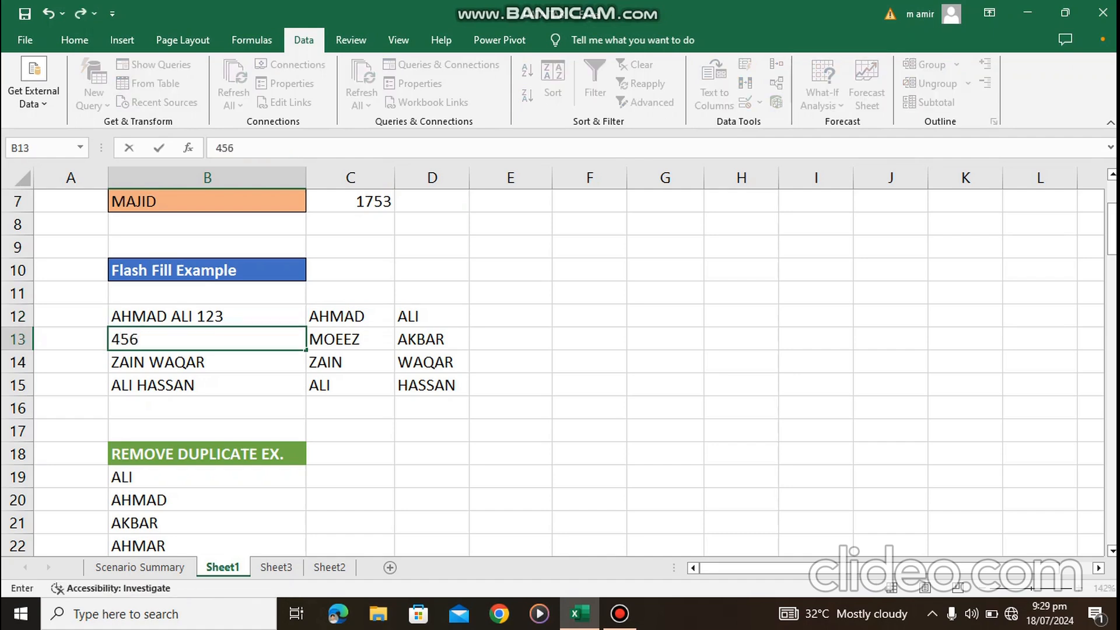
pyautogui.hotkey('ctrl', 'z')
pyautogui.press('F2')
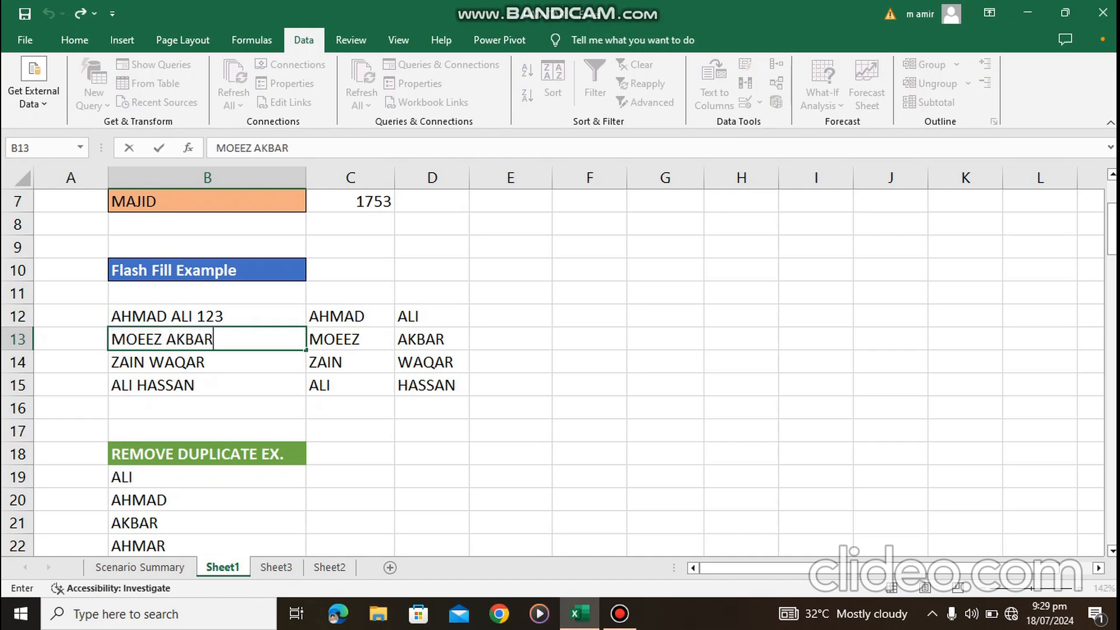
pyautogui.write('456')
pyautogui.press('Return')
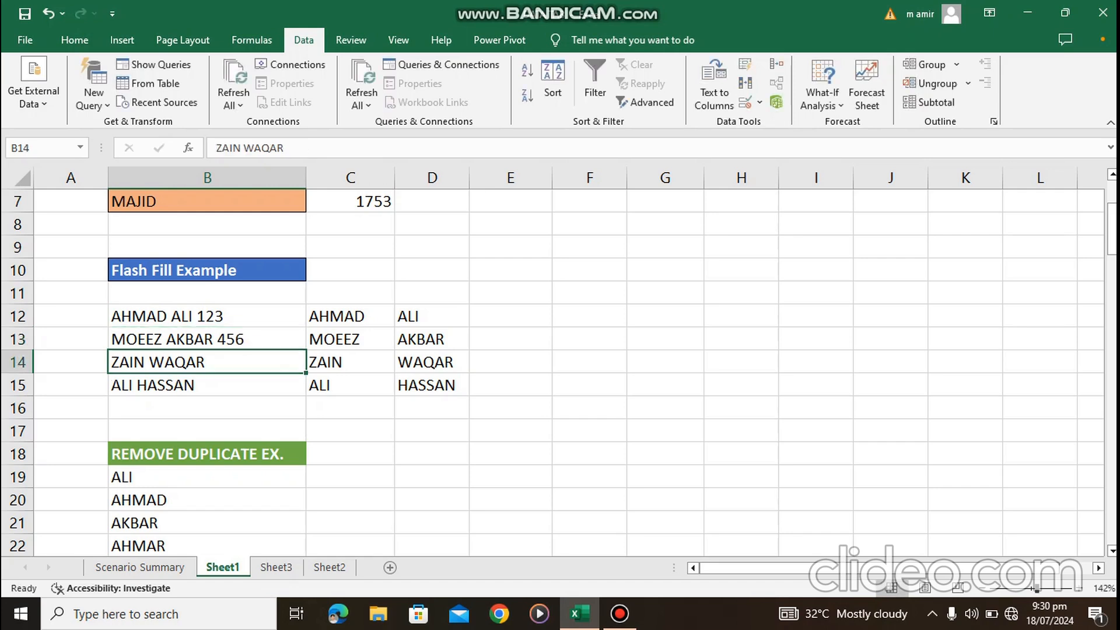
pyautogui.press('F2')
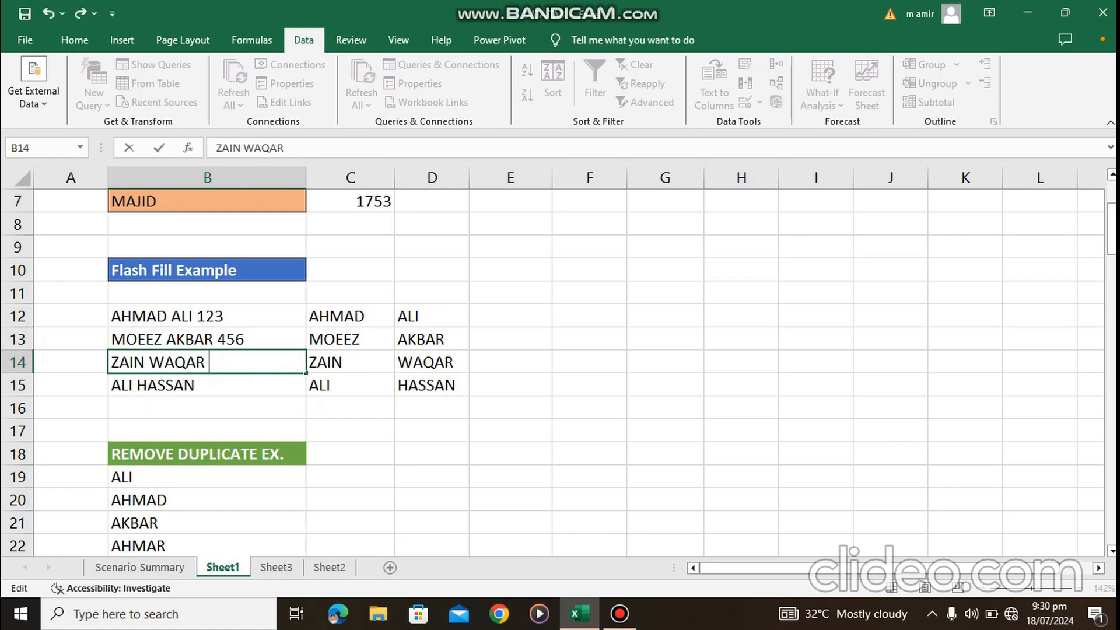
pyautogui.write('123')
pyautogui.press('Return')
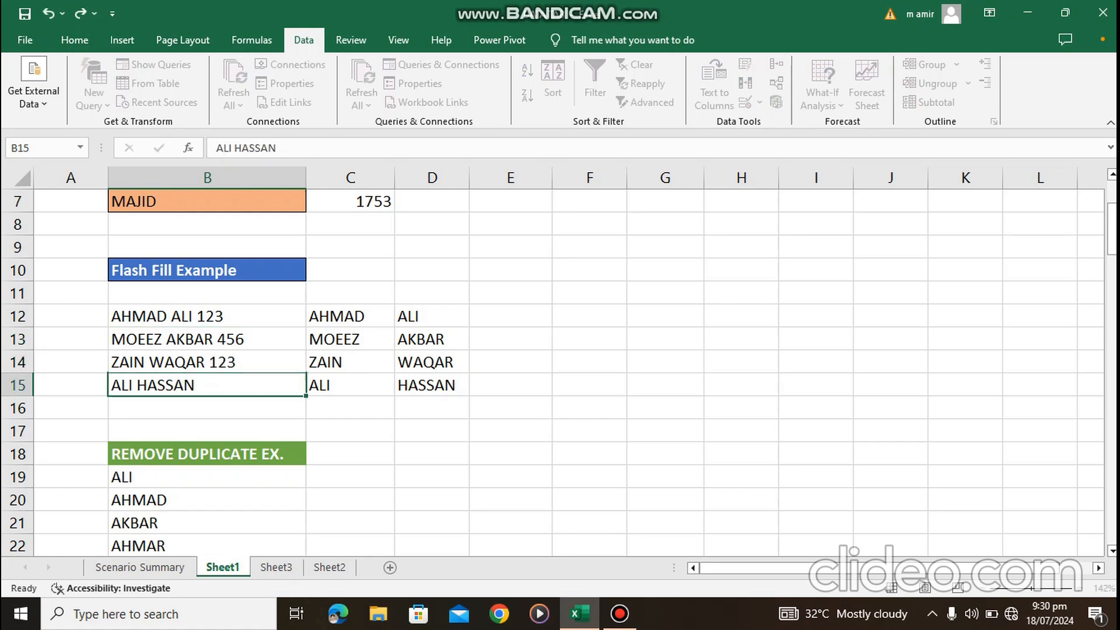
pyautogui.press('F2')
pyautogui.write('4')
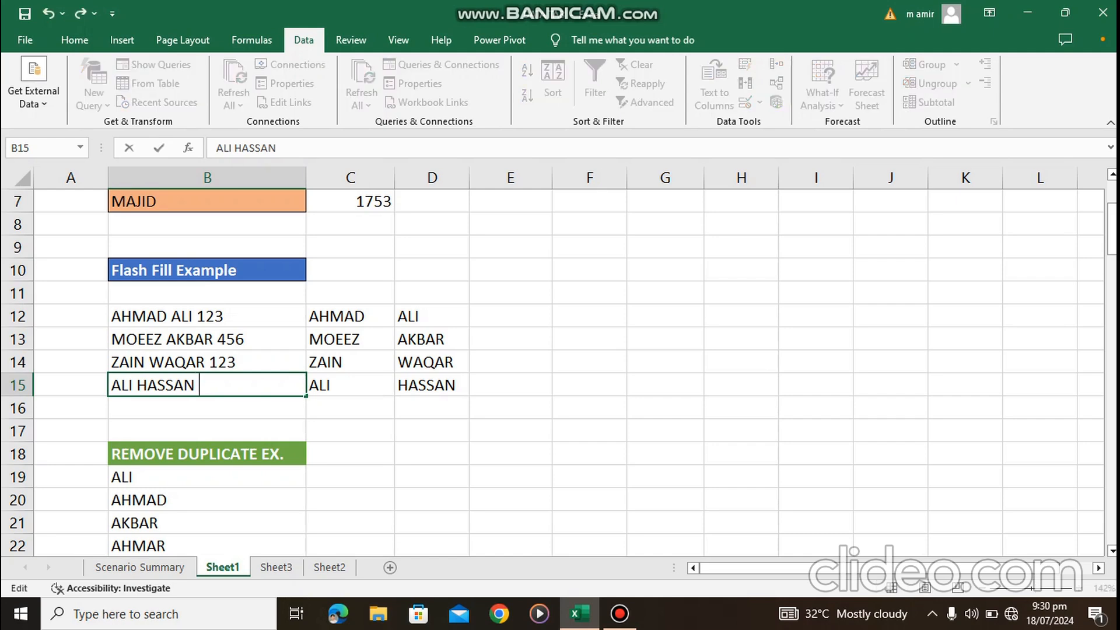
pyautogui.write('12')
pyautogui.click(207, 316)
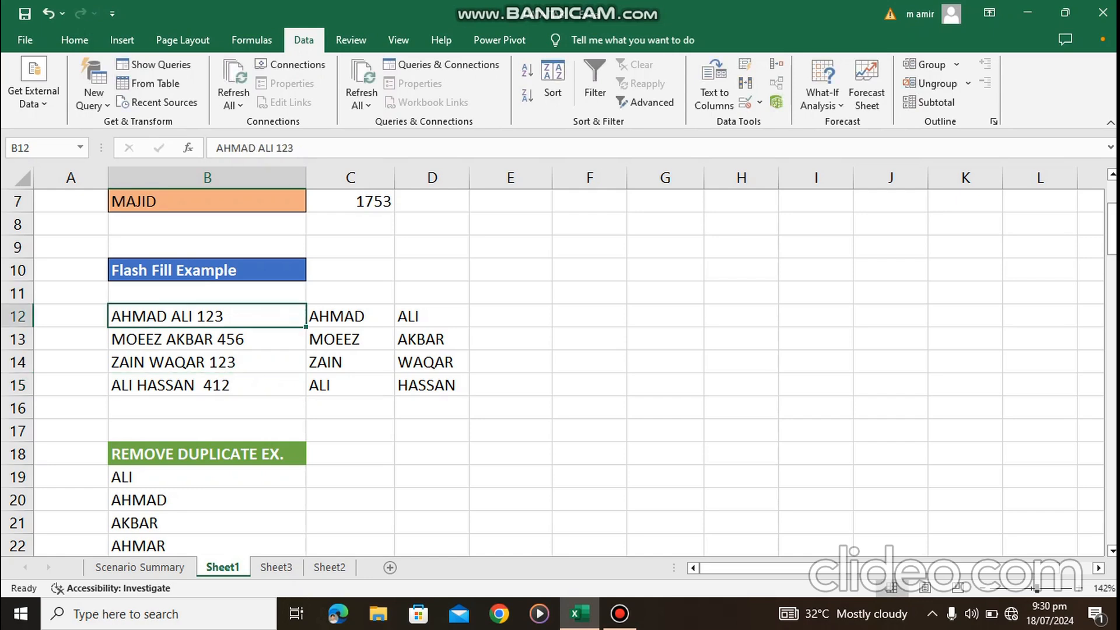
pyautogui.click(510, 316)
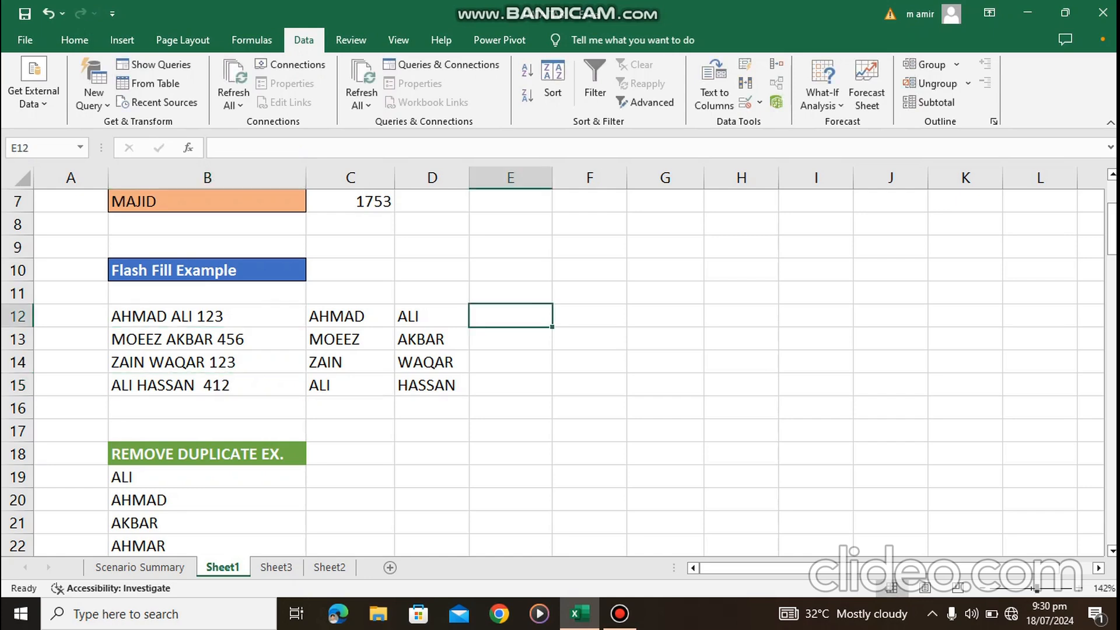
# Step: Enter example 123 in E12 and Flash Fill the numbers 456, 123, 412 into E13:E15
pyautogui.write('123')
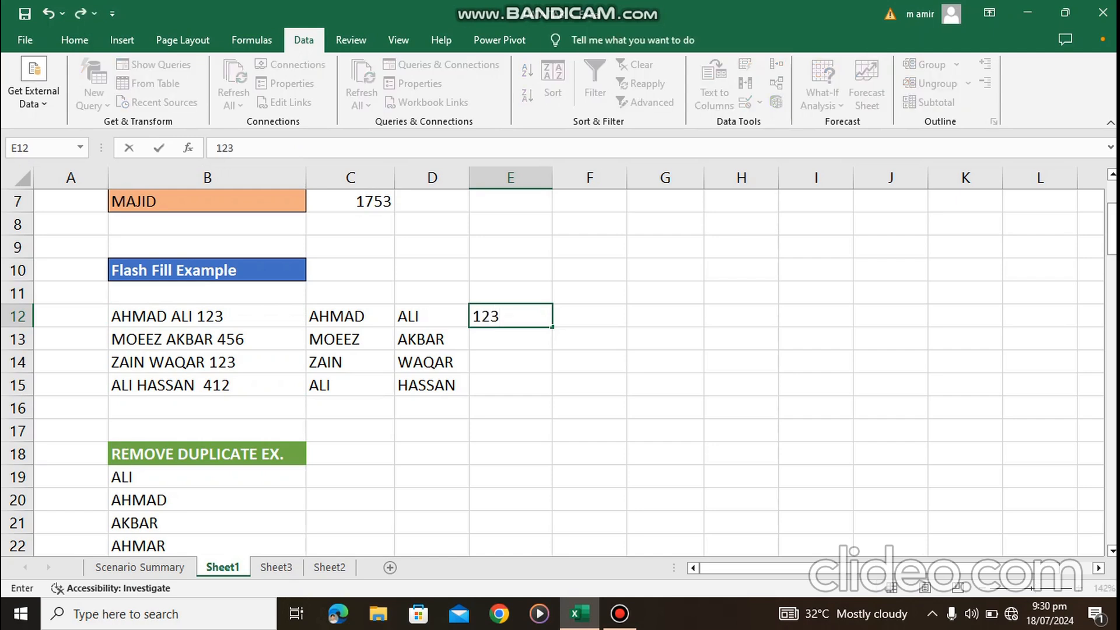
pyautogui.click(432, 316)
pyautogui.click(510, 316)
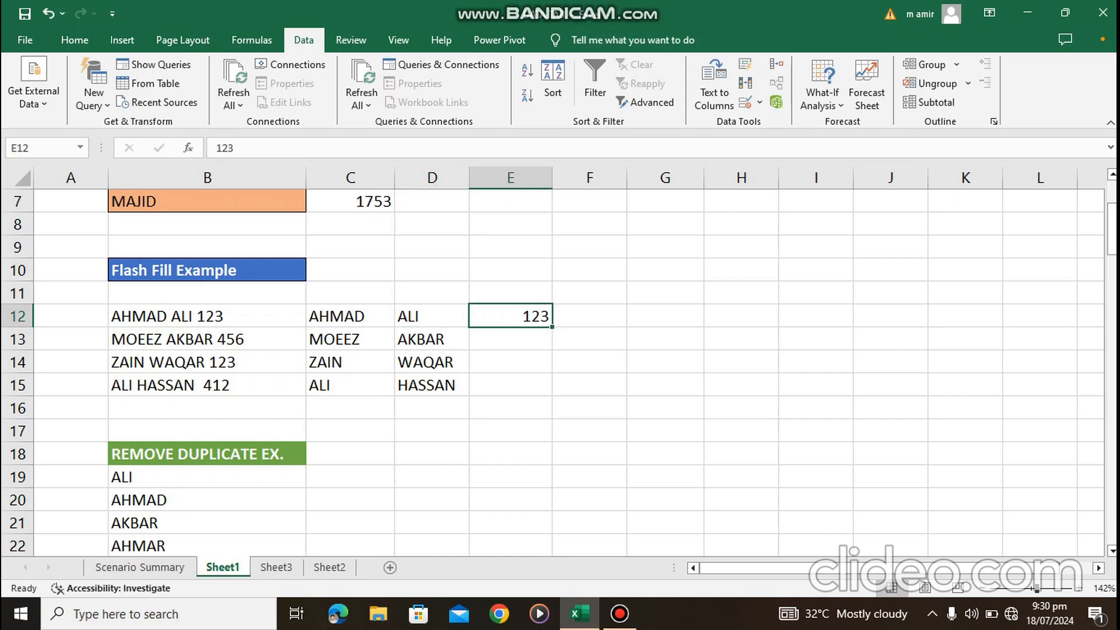
pyautogui.click(745, 65)
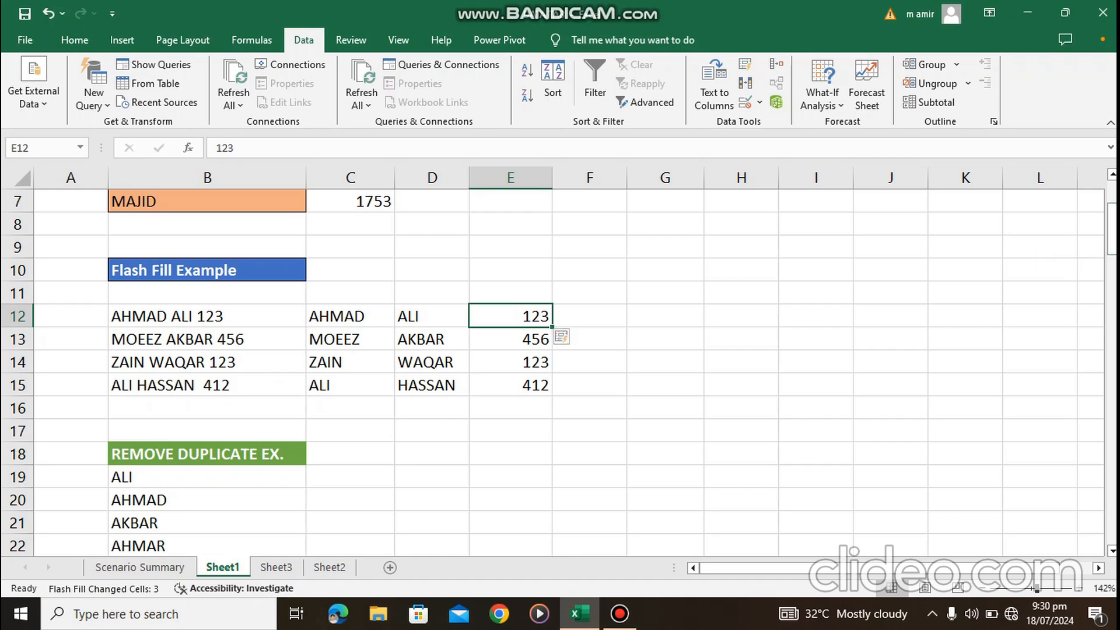
pyautogui.scroll(-5, 554, 374)
pyautogui.scroll(5, 554, 374)
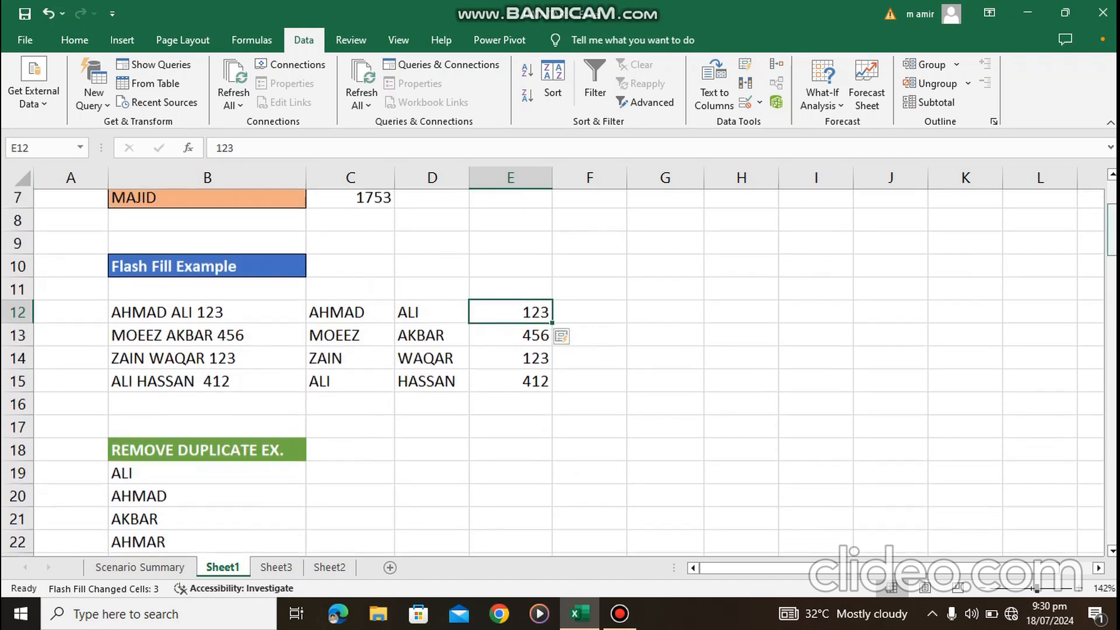
pyautogui.moveTo(1111, 231); pyautogui.dragTo(1112, 253)
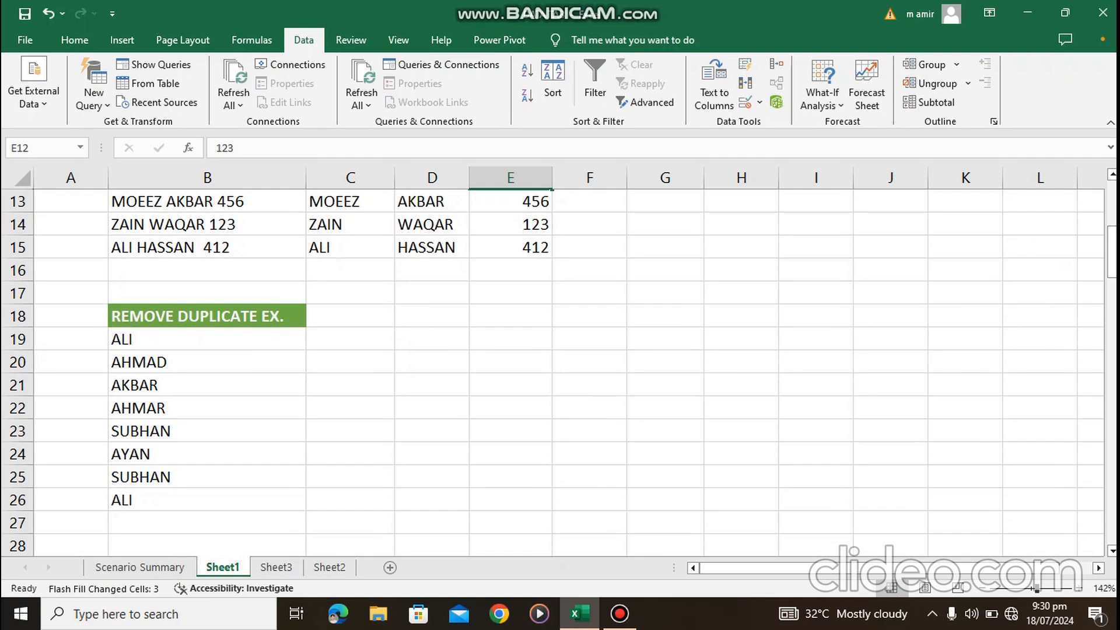
# Step: Point out the repeated ALI and SUBHAN entries in the Remove Duplicate list
pyautogui.click(206, 339)
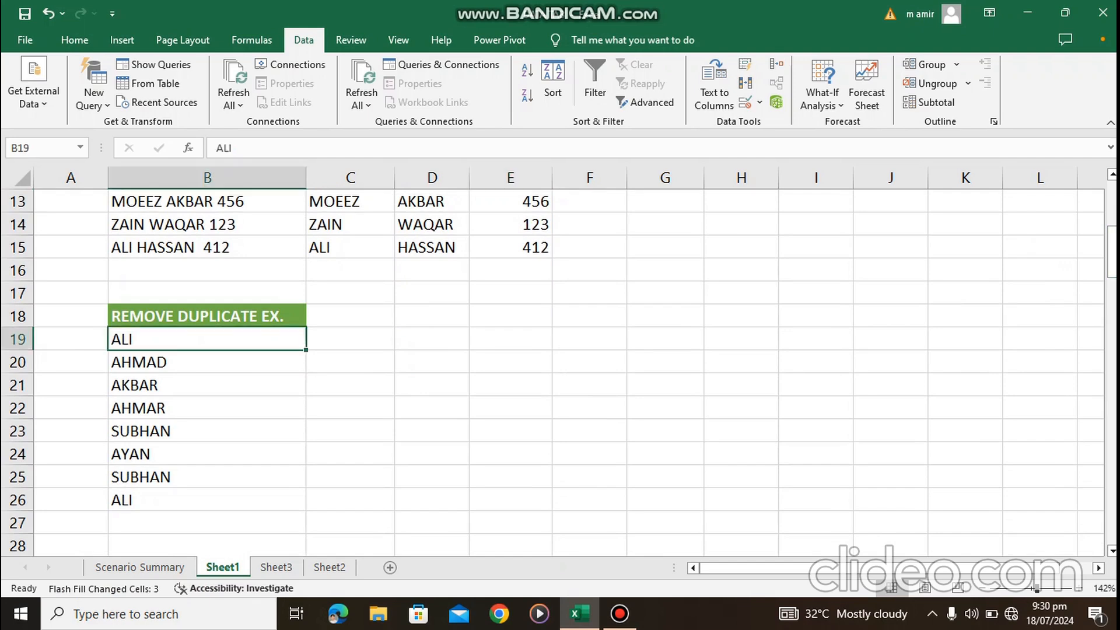
pyautogui.click(206, 500)
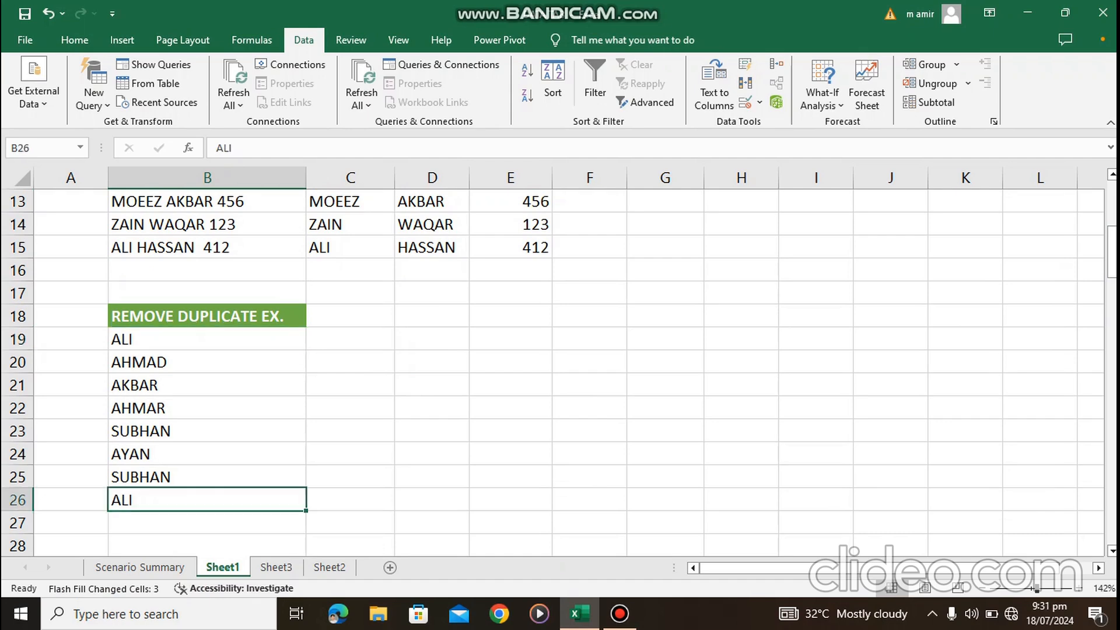
pyautogui.click(207, 477)
pyautogui.click(206, 431)
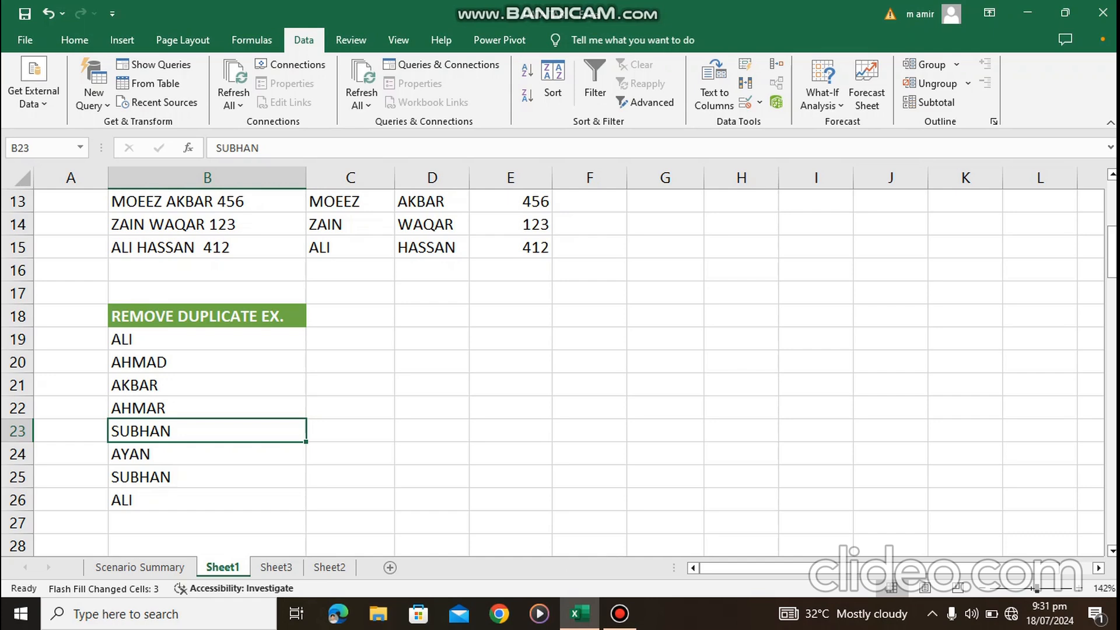
# Step: Run Remove Duplicates on B19:B26, removing 2 repeats and leaving six unique names
pyautogui.moveTo(207, 339); pyautogui.dragTo(207, 500)
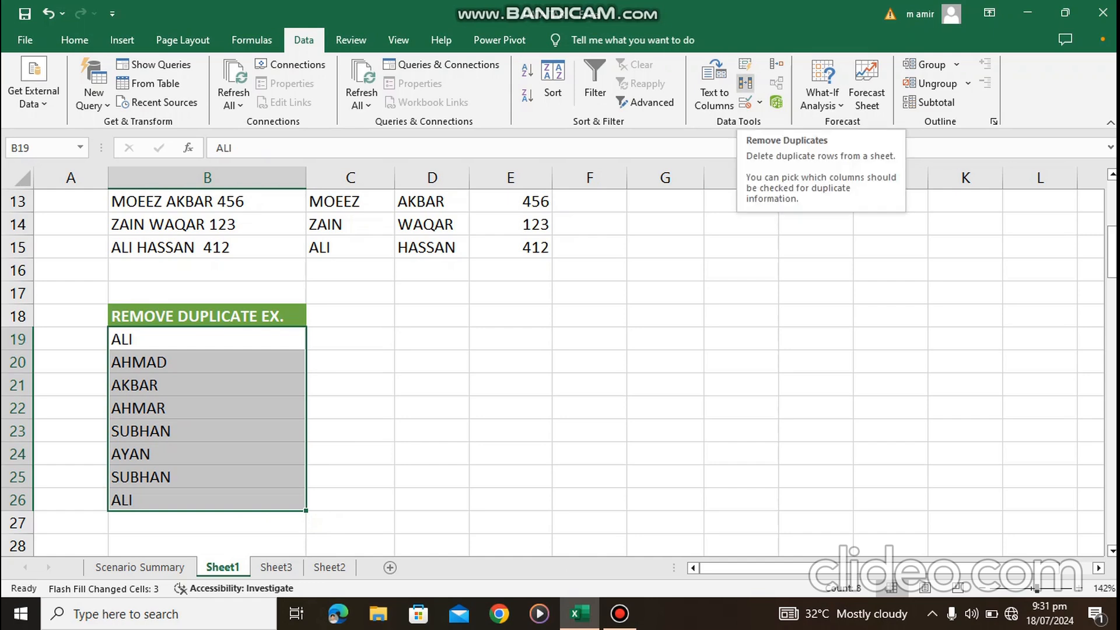
pyautogui.click(744, 83)
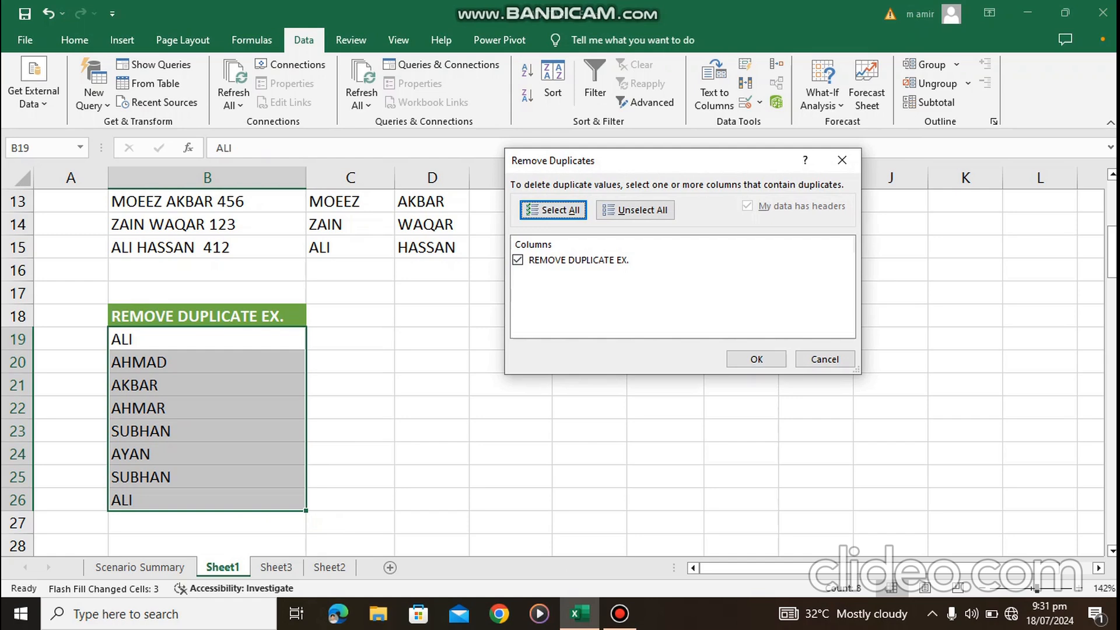
pyautogui.click(756, 359)
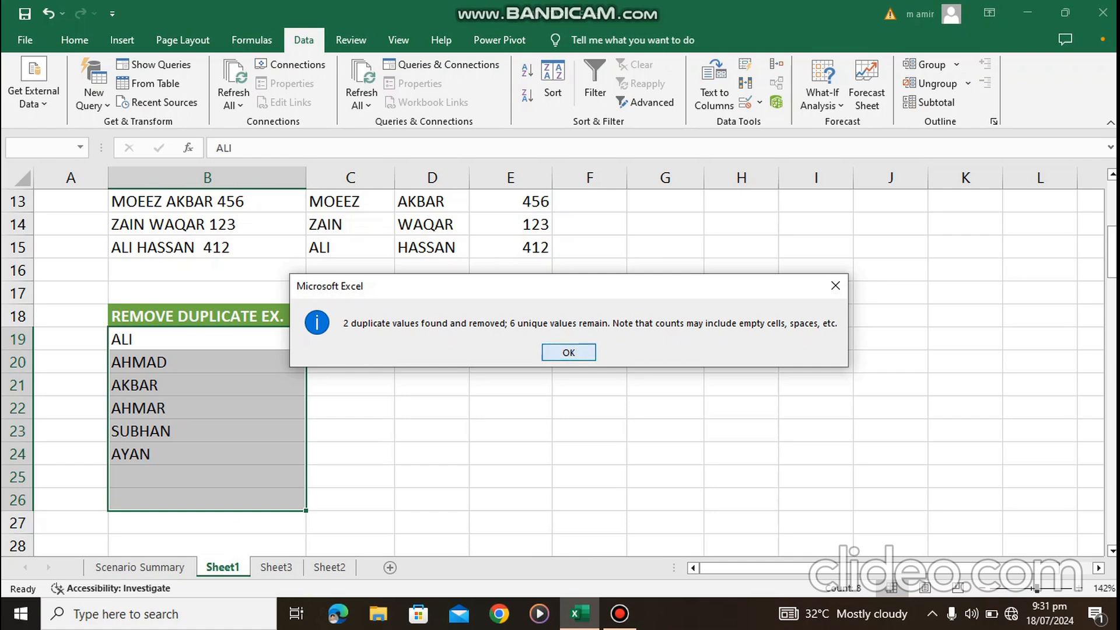
pyautogui.press('Return')
pyautogui.click(432, 408)
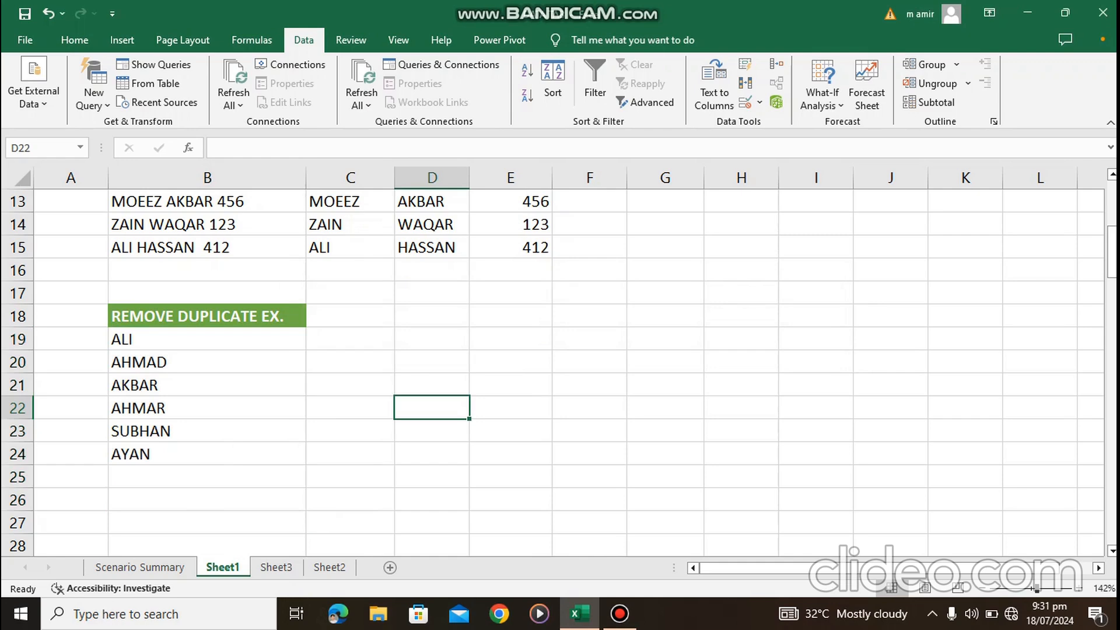
pyautogui.moveTo(1112, 251); pyautogui.dragTo(1112, 287)
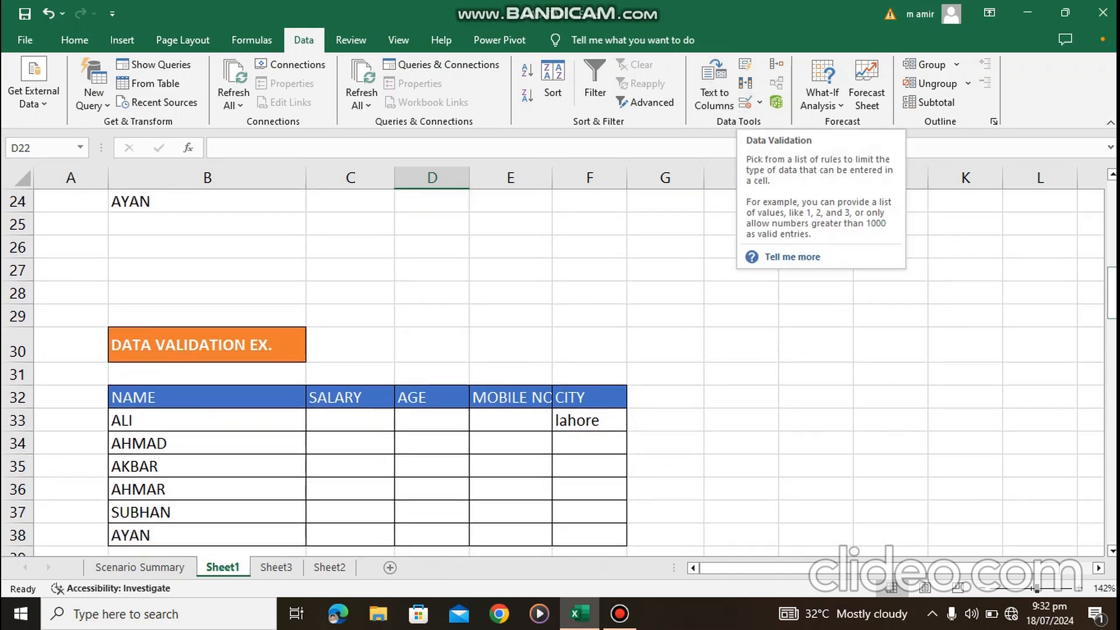
# Step: Scroll to the Data Validation table, select SALARY cell C33, and open the Data Validation menu
pyautogui.moveTo(1111, 287); pyautogui.dragTo(1112, 303)
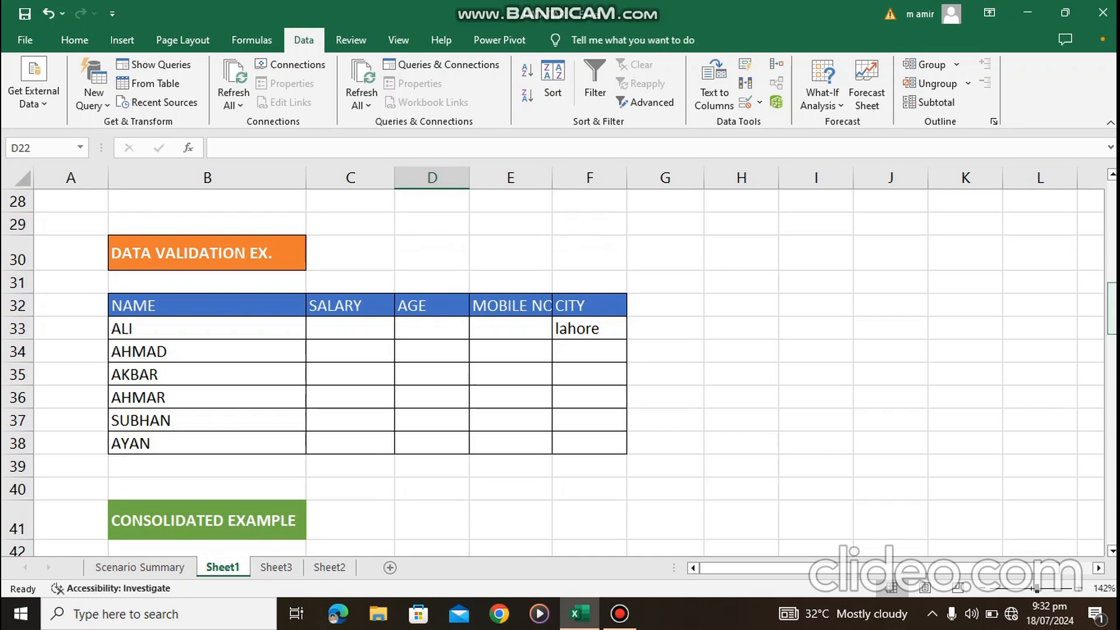
pyautogui.click(350, 328)
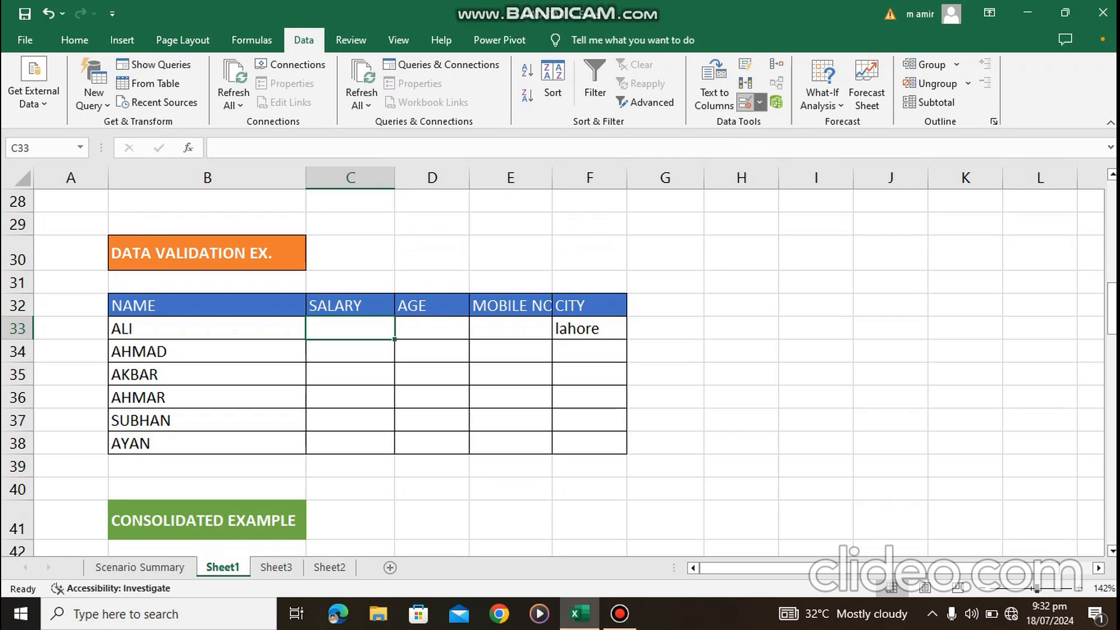
pyautogui.click(760, 102)
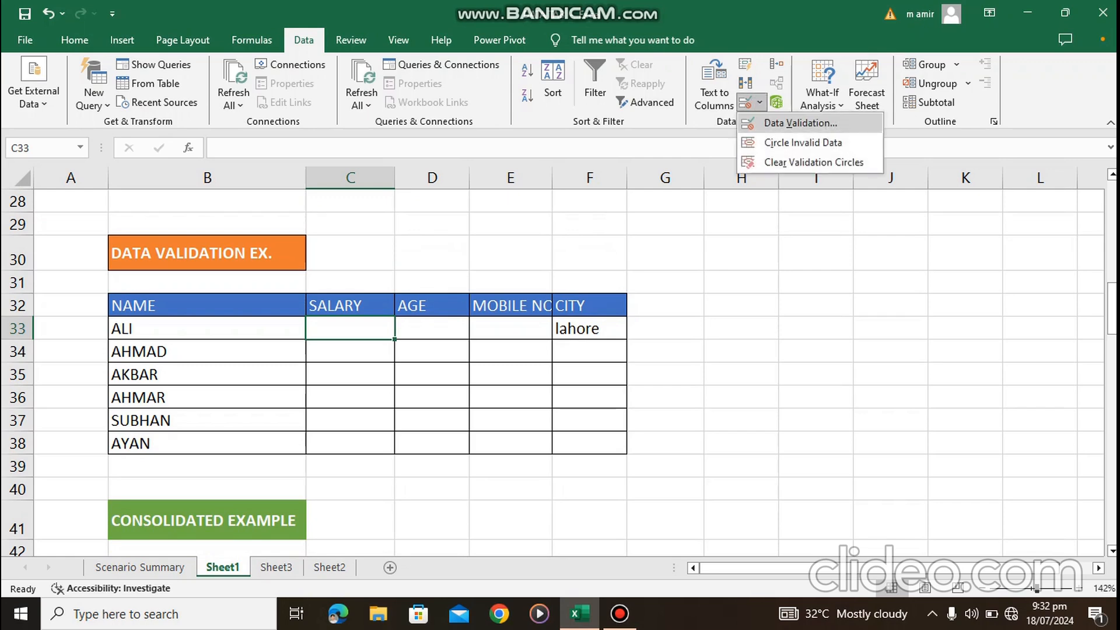
# Step: Restrict C33 to whole numbers between 20000 and 30000, then test it by typing 10000
pyautogui.click(800, 123)
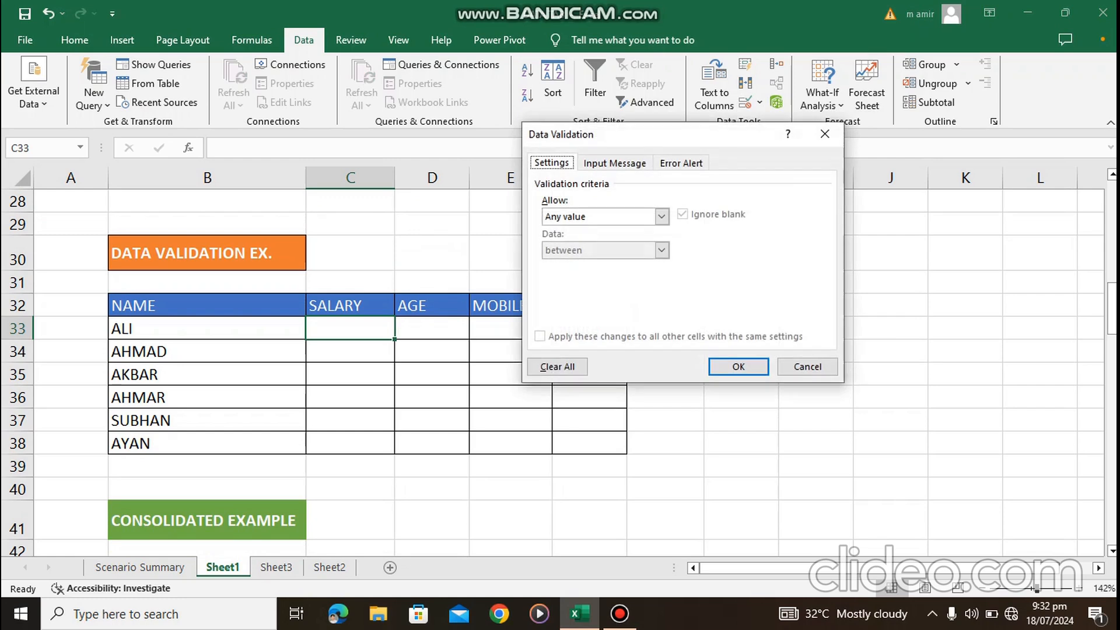
pyautogui.moveTo(672, 135); pyautogui.dragTo(777, 150)
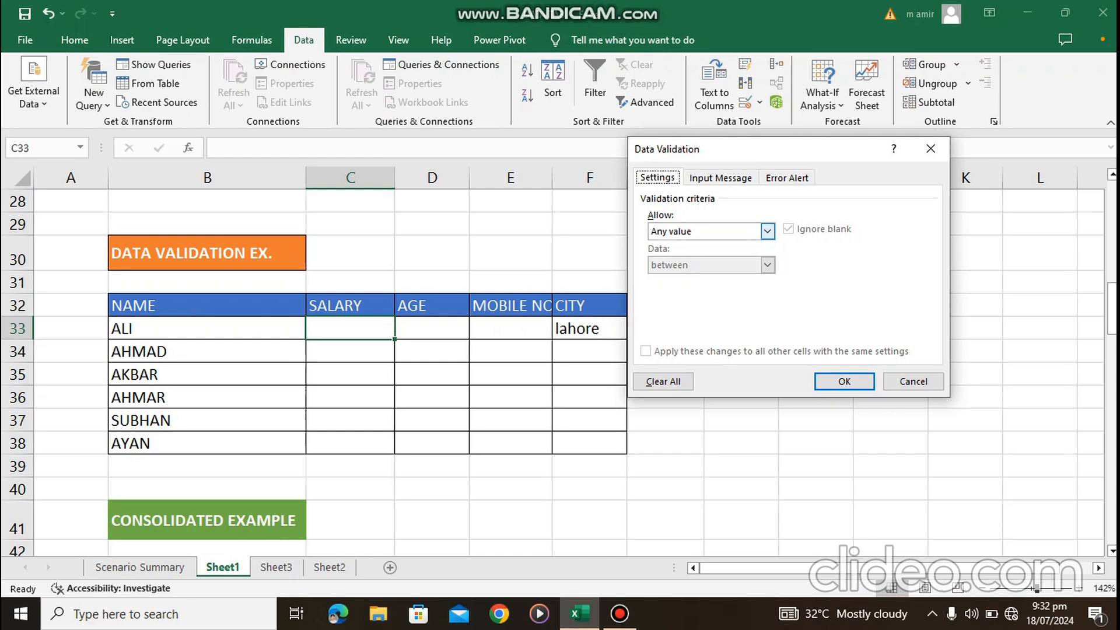
pyautogui.click(768, 231)
pyautogui.click(711, 257)
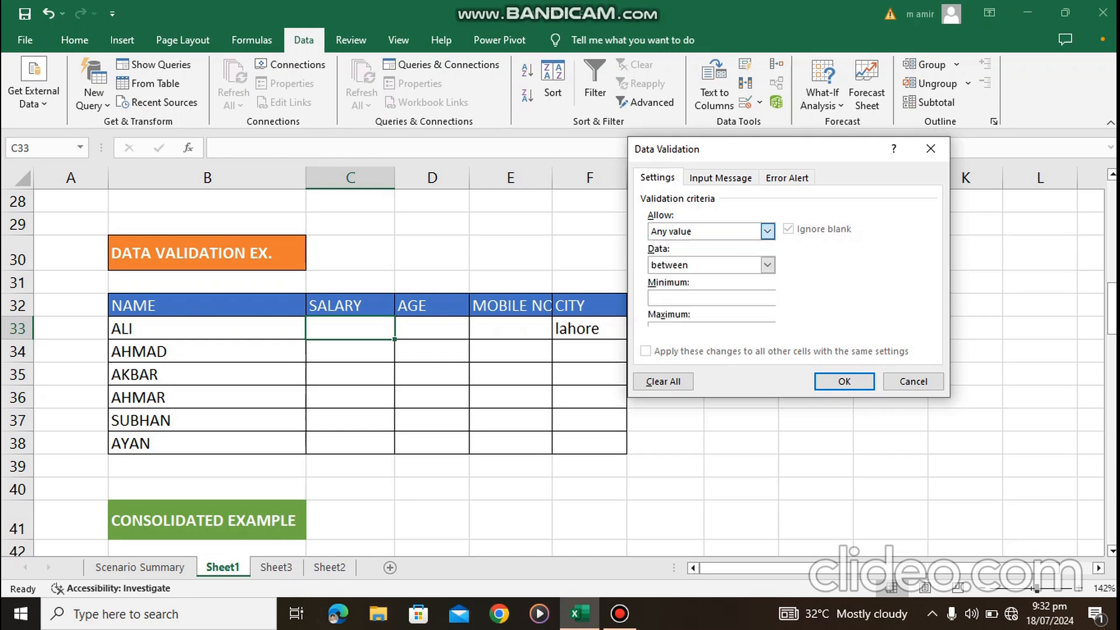
pyautogui.click(768, 265)
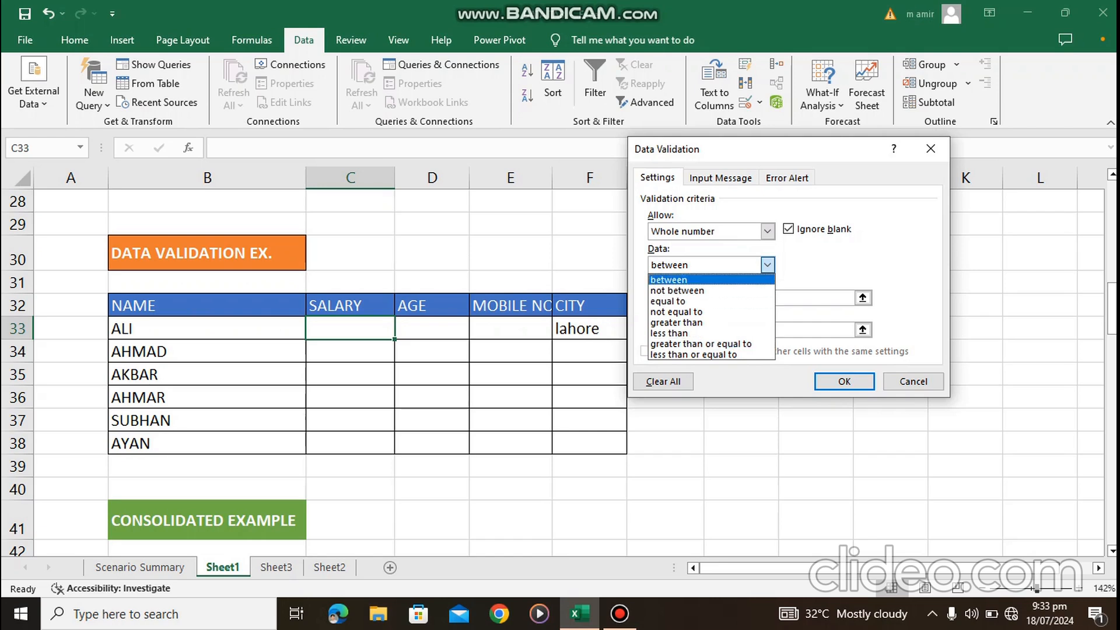
pyautogui.click(669, 280)
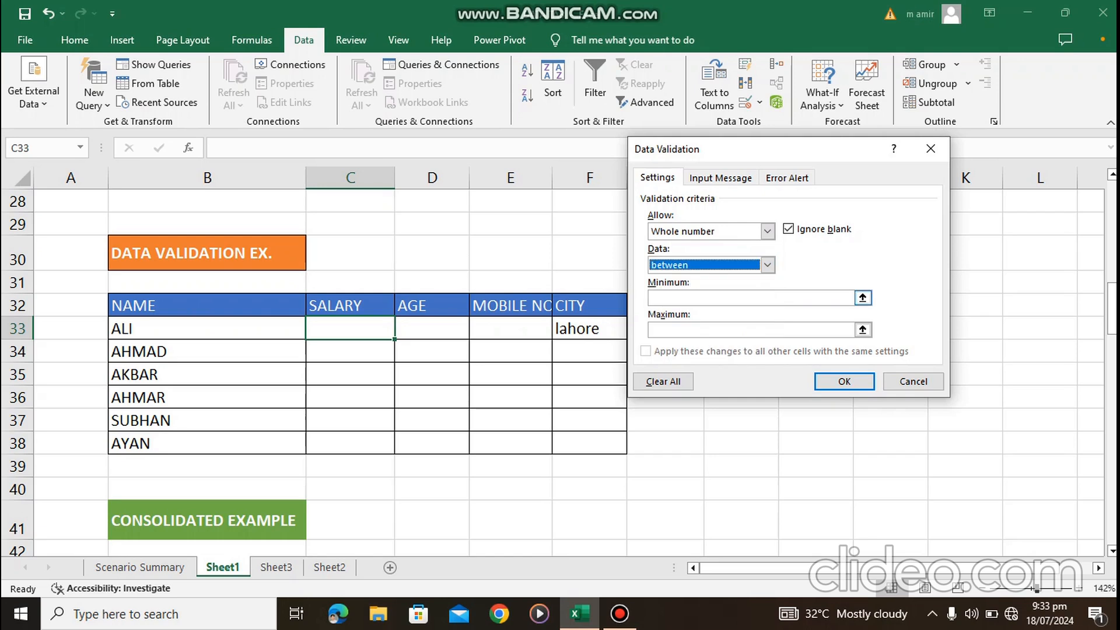
pyautogui.click(700, 298)
pyautogui.write('20000')
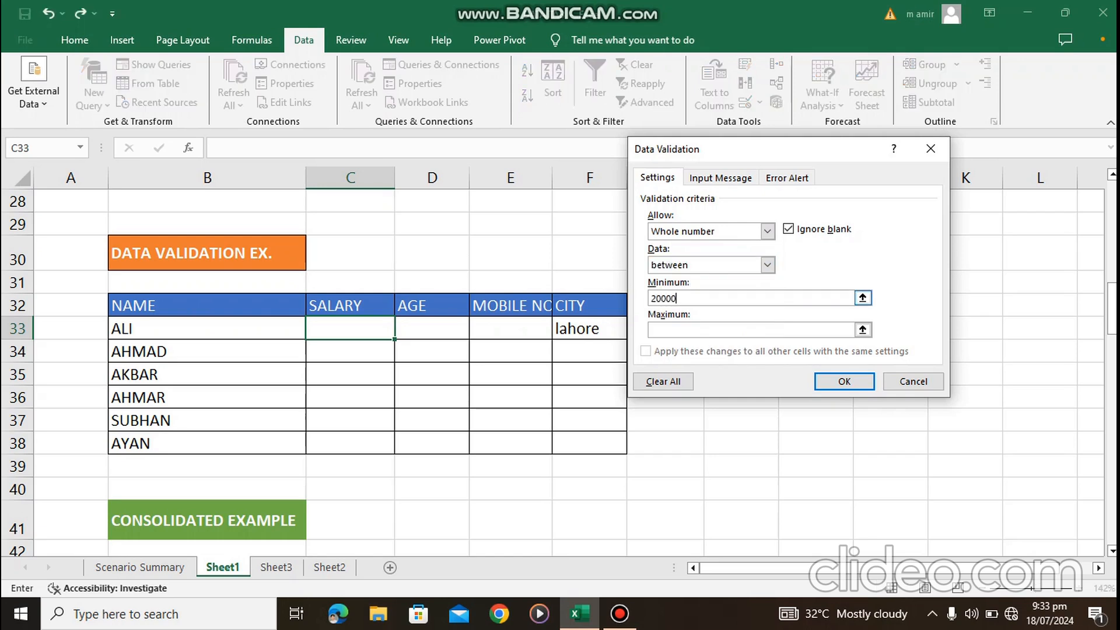
pyautogui.click(700, 330)
pyautogui.write('30000')
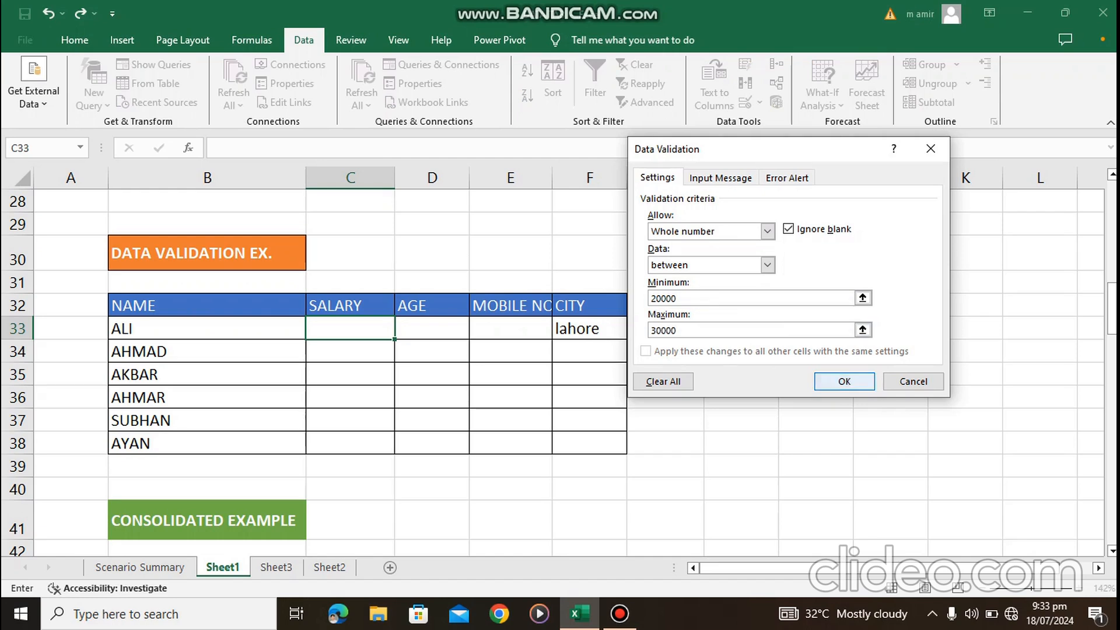
pyautogui.click(843, 381)
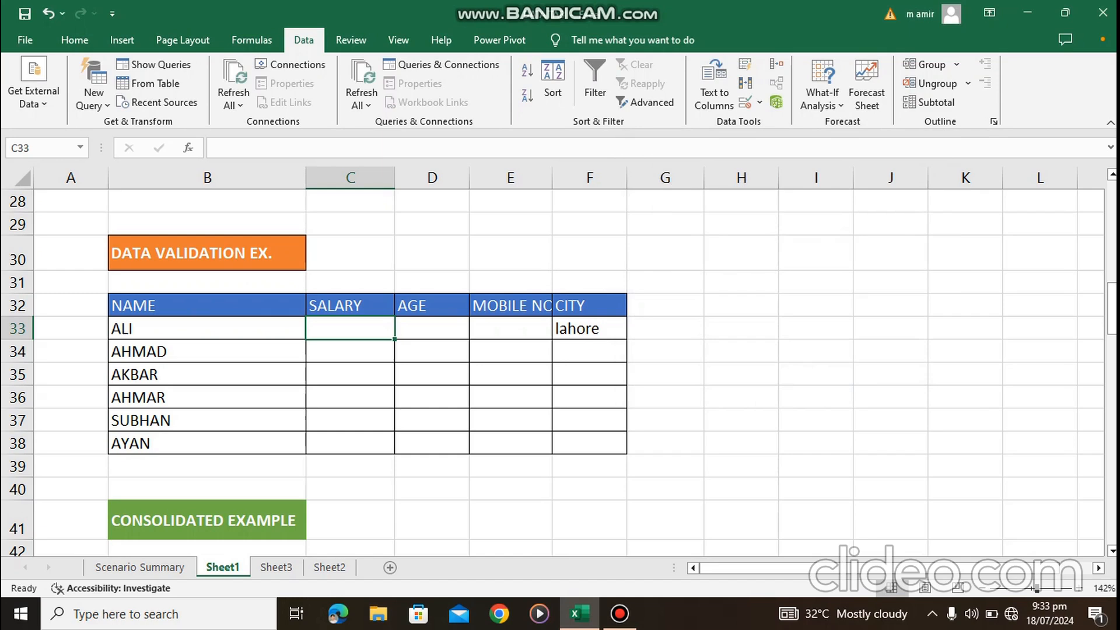
pyautogui.write('10000')
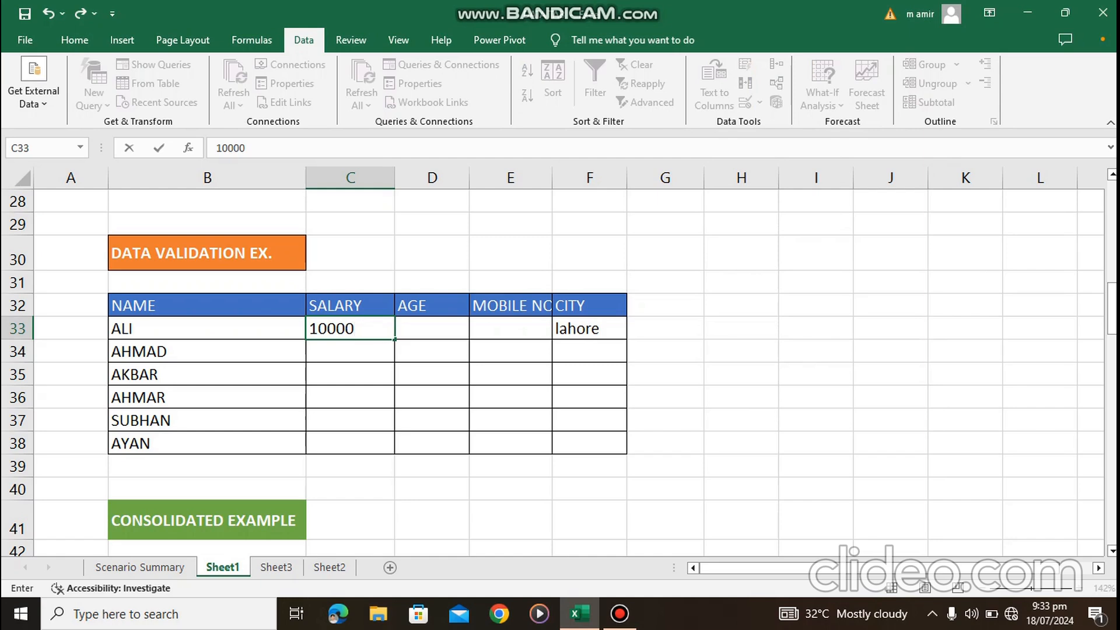
# Step: Confirm a salary of 10000 is rejected in C33, then enter 22000 instead
pyautogui.press('Return')
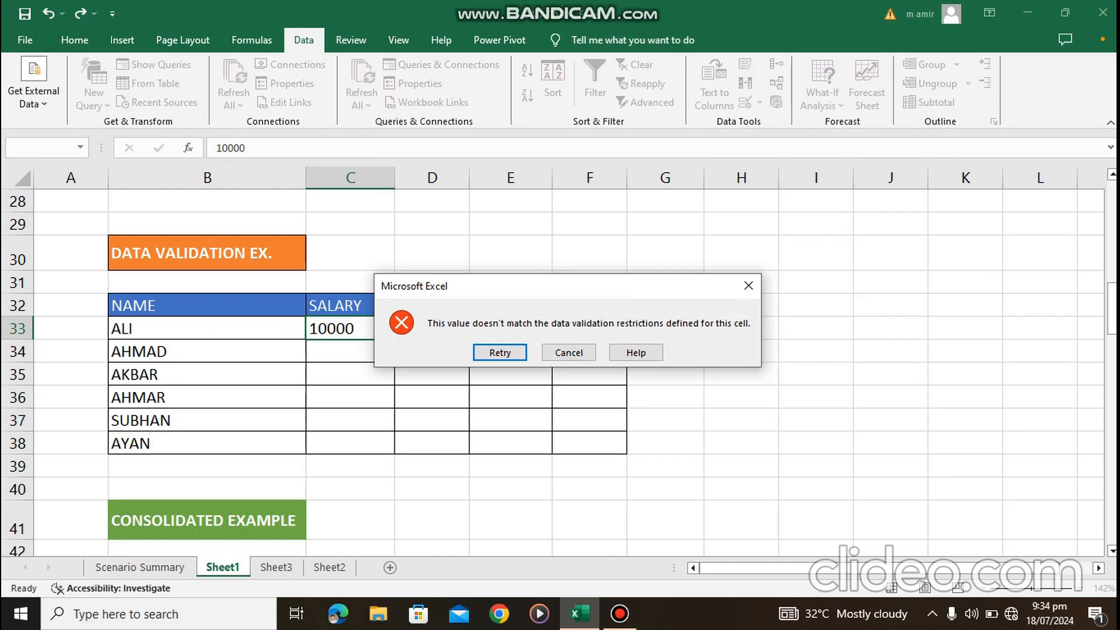
pyautogui.click(748, 286)
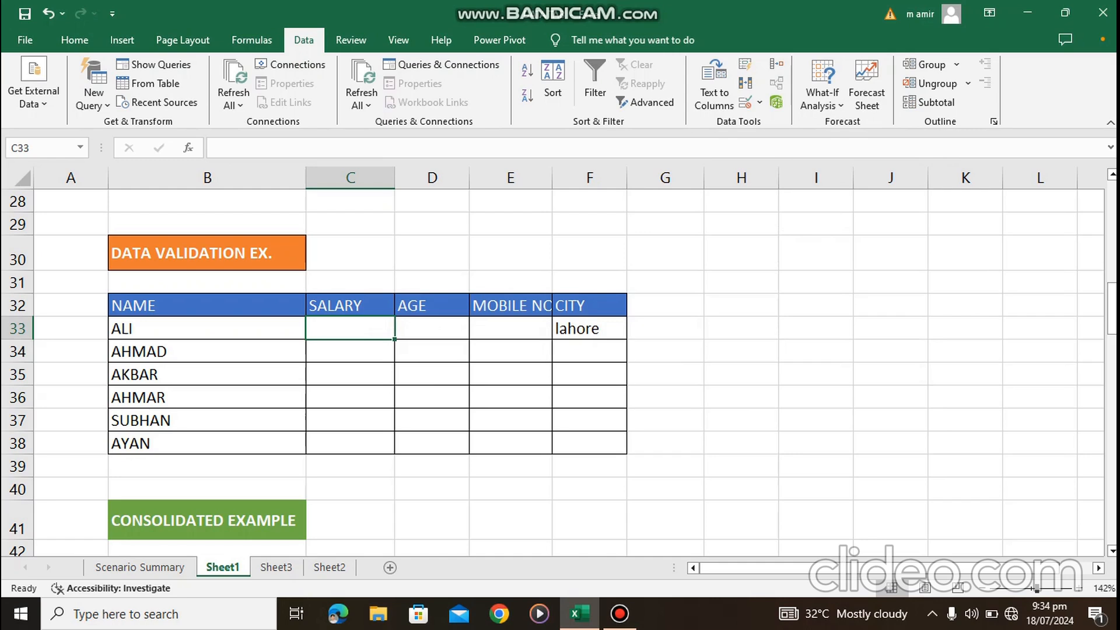
pyautogui.write('22')
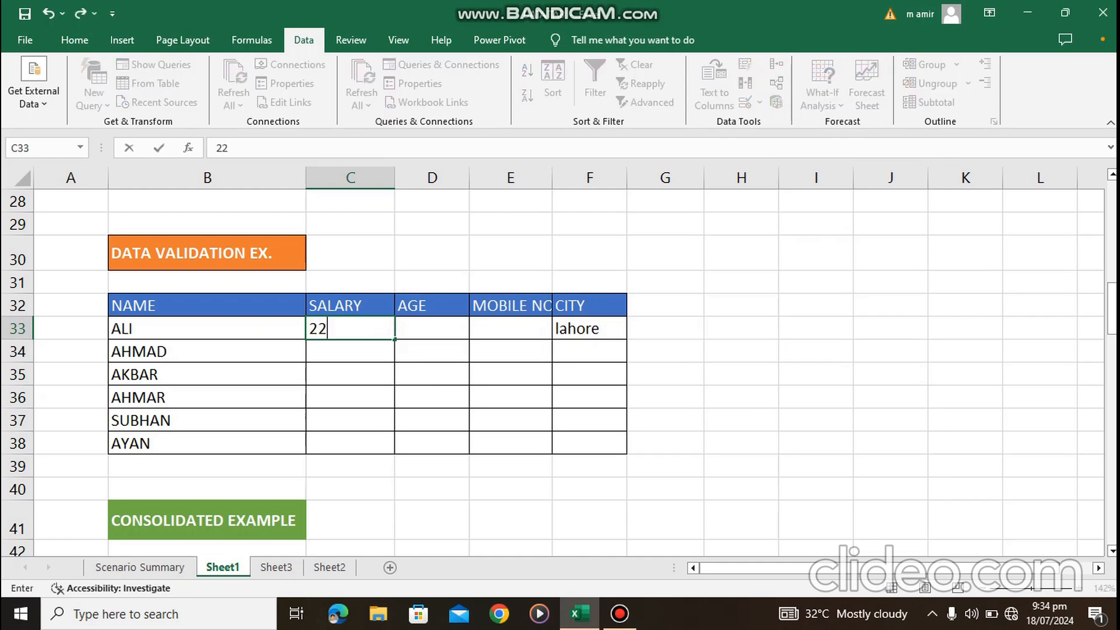
pyautogui.write('000')
pyautogui.press('Return')
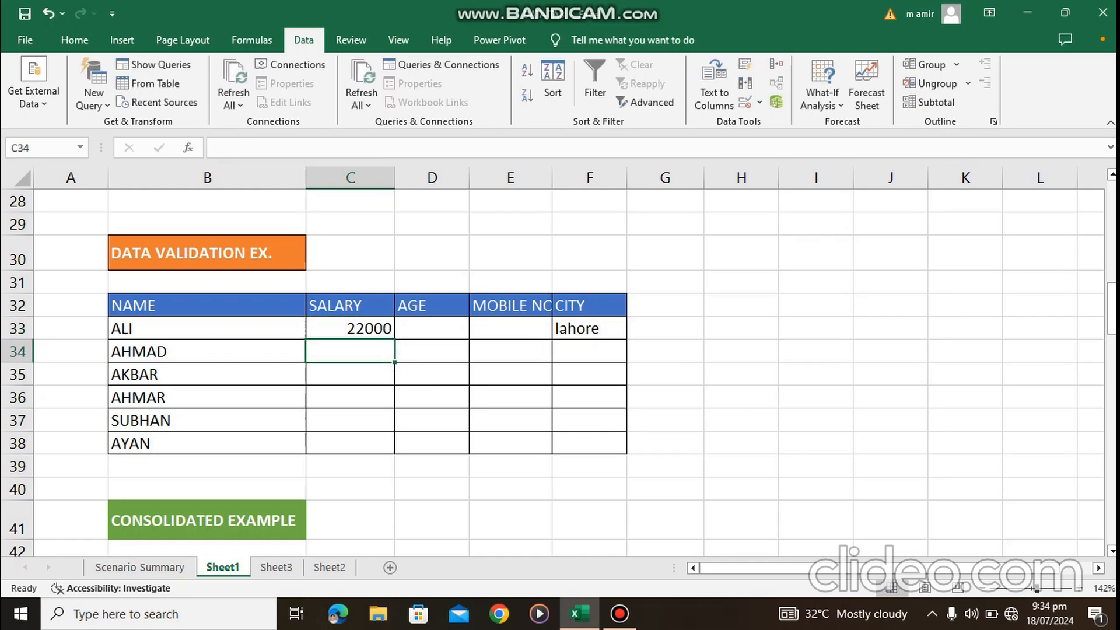
# Step: Try changing ALI's salary to 32000 and confirm it is rejected, keeping 22000
pyautogui.doubleClick(355, 329)
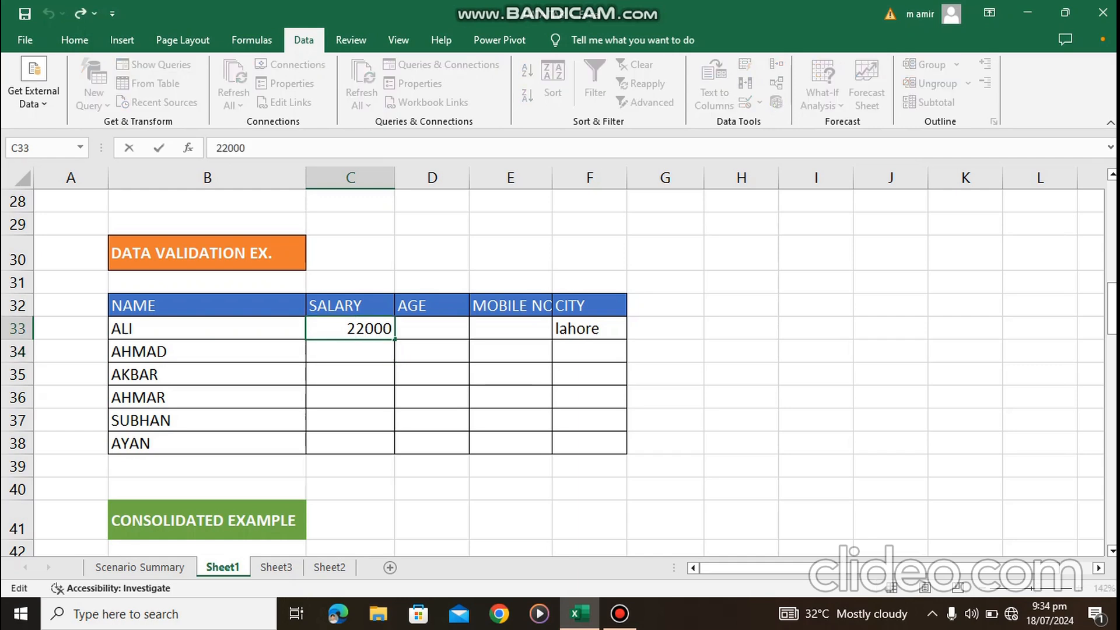
pyautogui.press('BackSpace')
pyautogui.write('3')
pyautogui.press('Return')
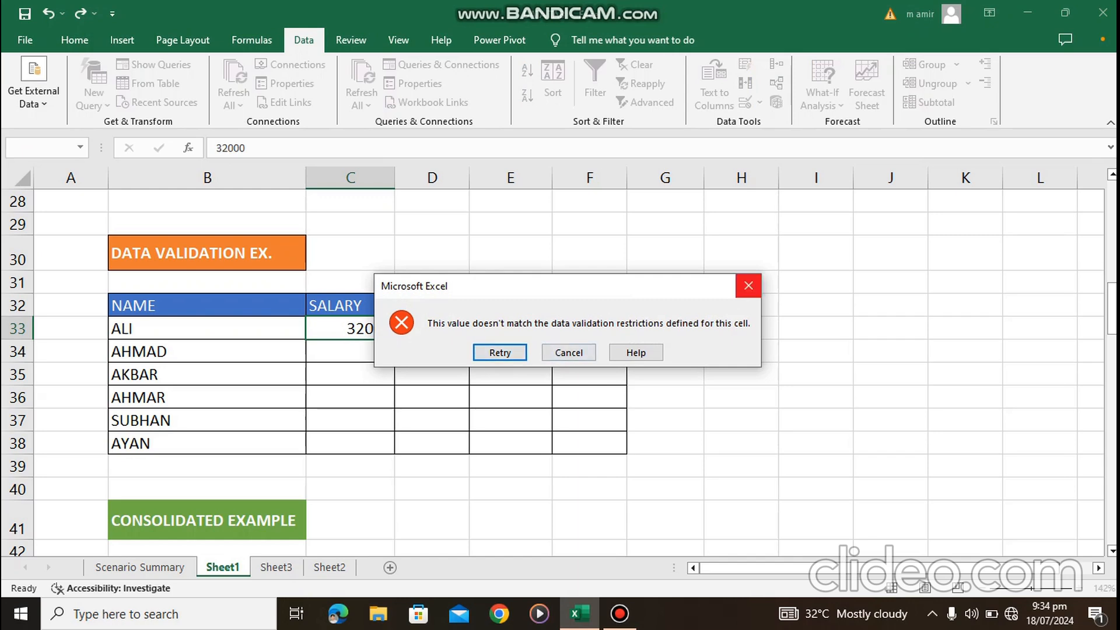
pyautogui.click(748, 285)
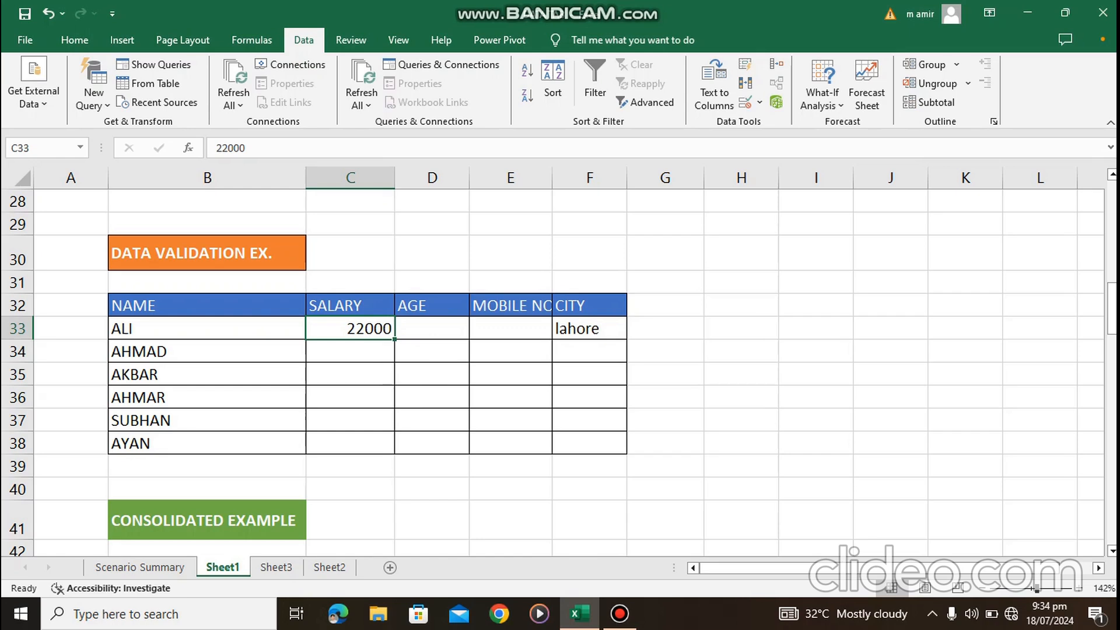
pyautogui.click(431, 328)
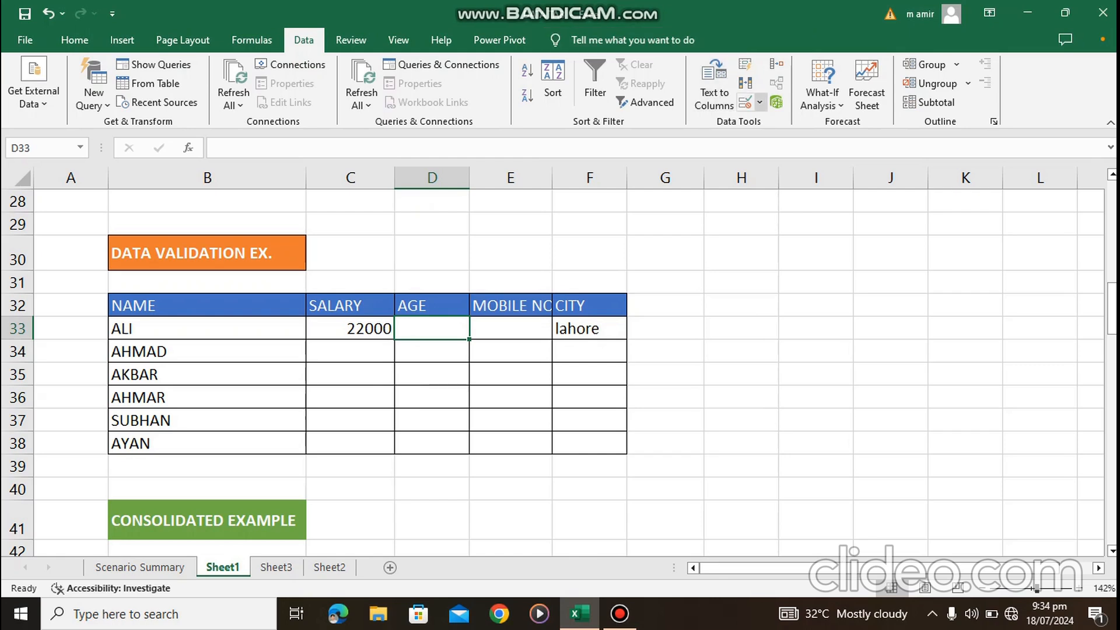
# Step: Give D33 a Data Validation rule: whole number, greater than, minimum 22
pyautogui.click(758, 102)
pyautogui.click(800, 123)
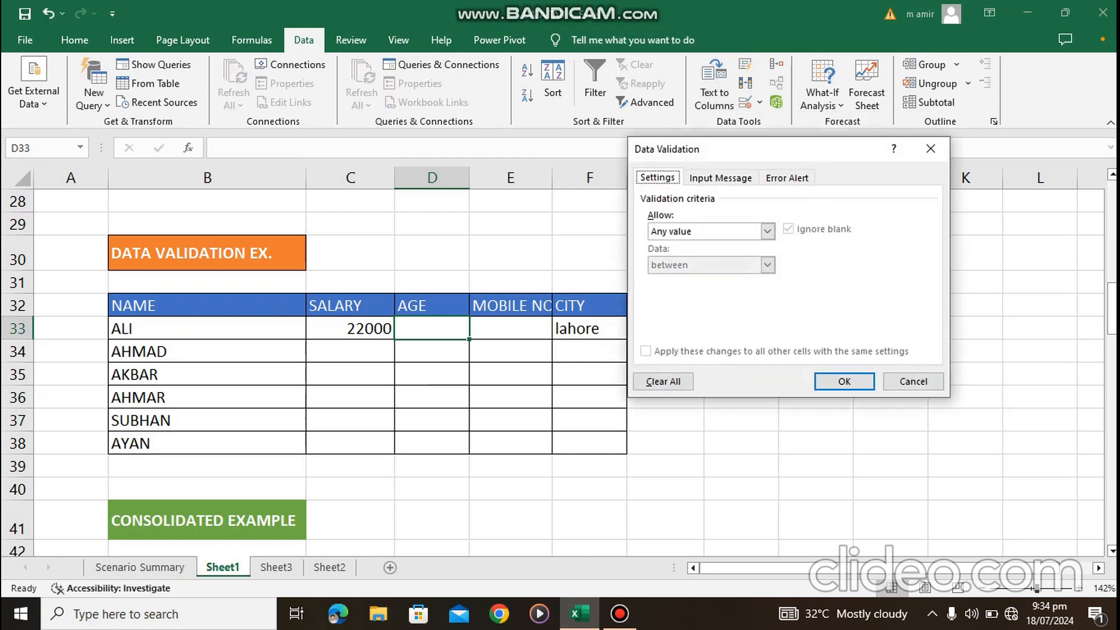
pyautogui.click(767, 231)
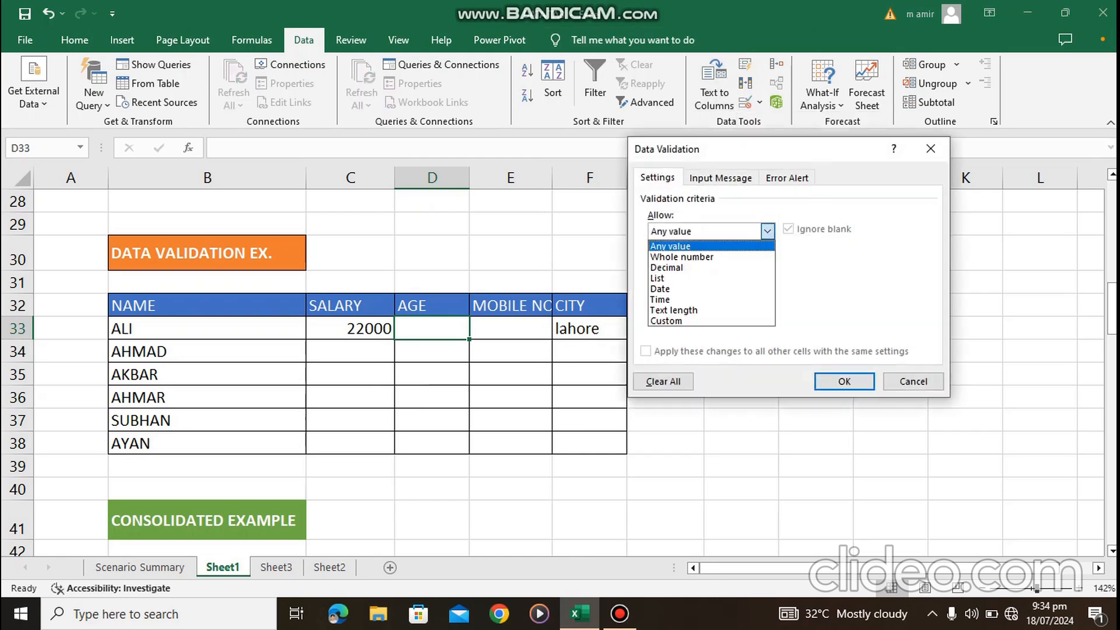
pyautogui.click(694, 253)
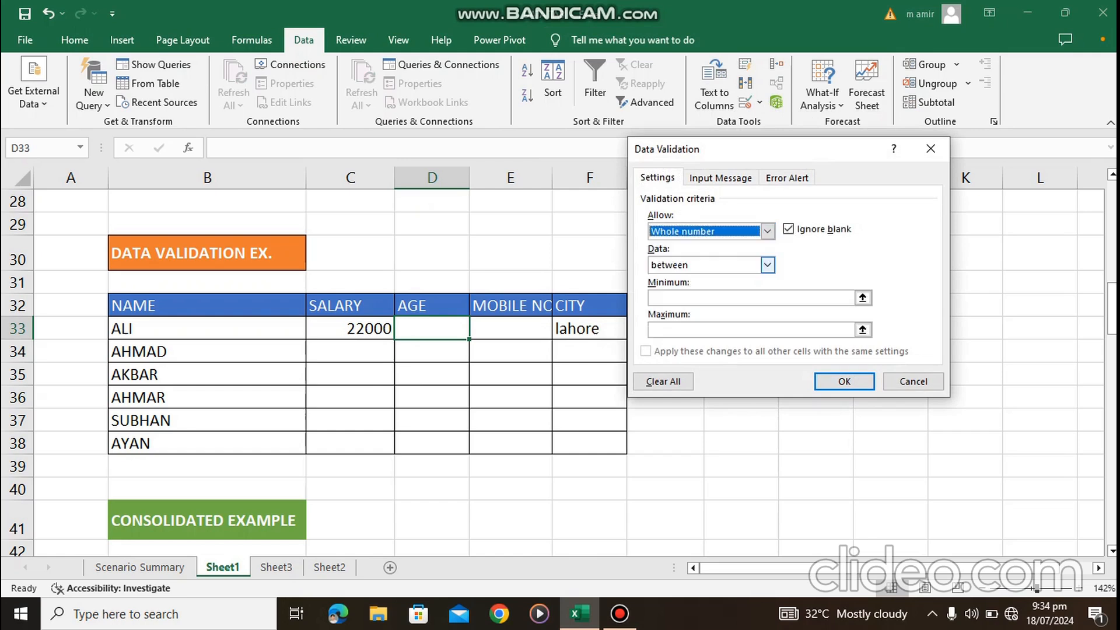
pyautogui.click(767, 265)
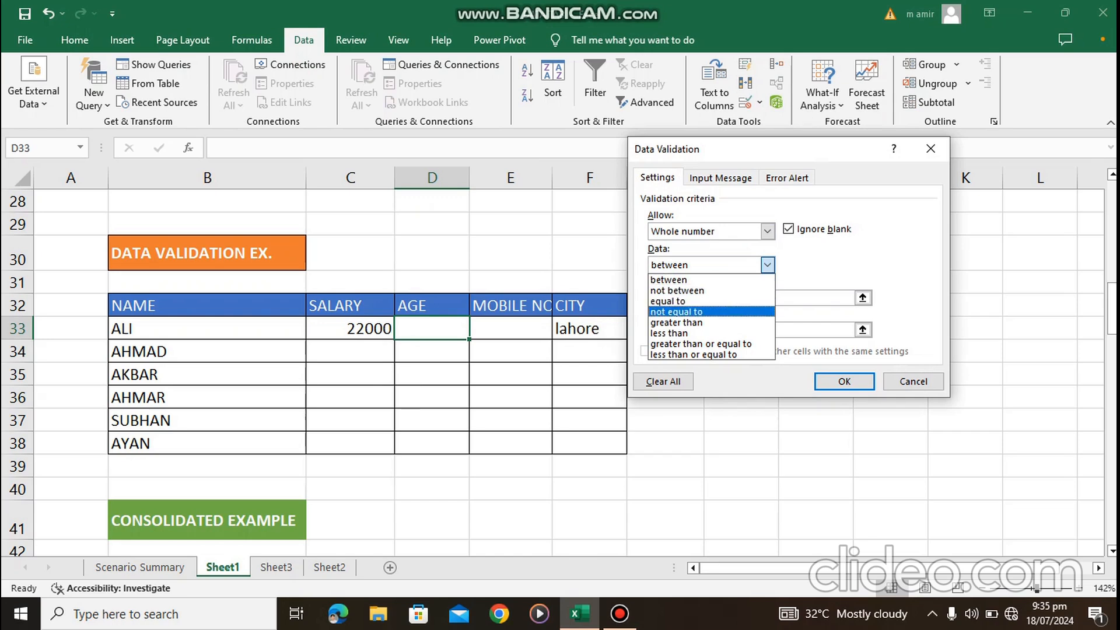
pyautogui.click(677, 322)
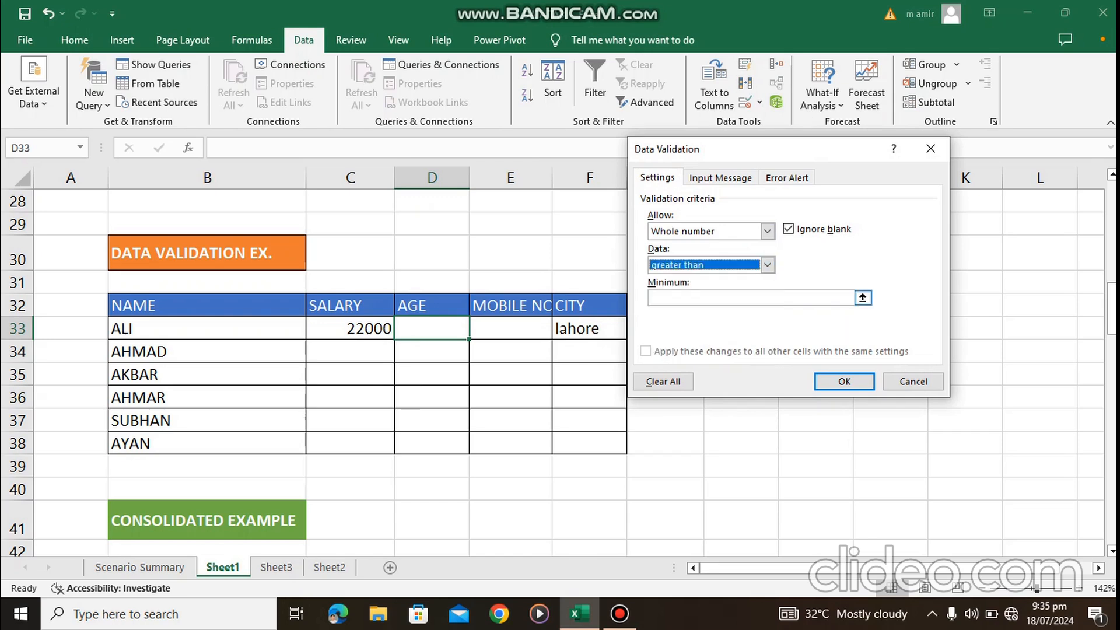
pyautogui.click(700, 298)
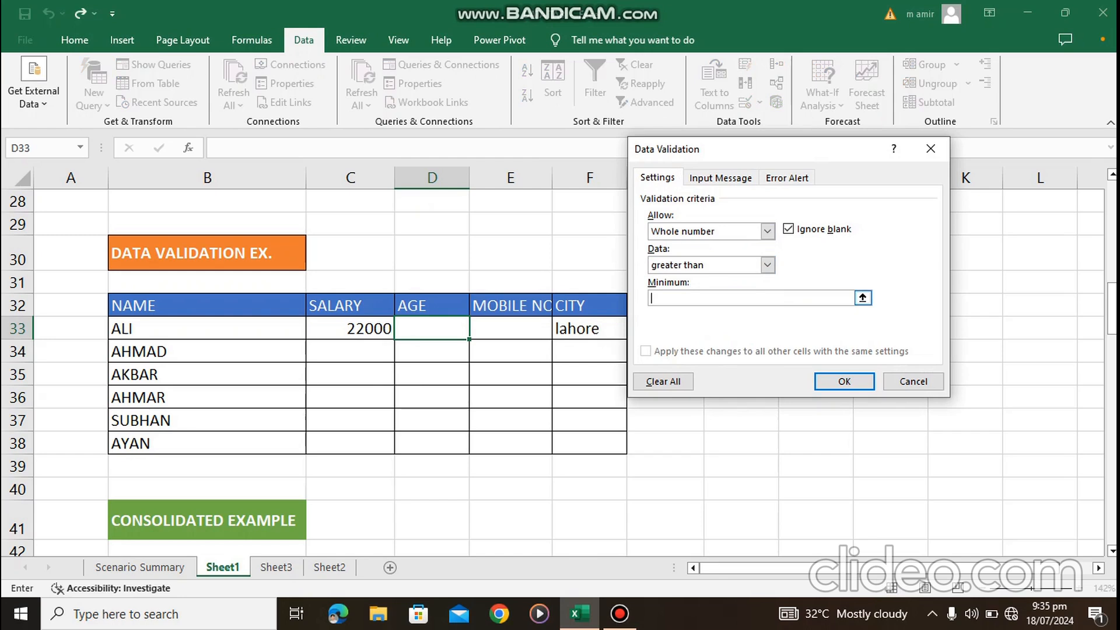
pyautogui.write('22')
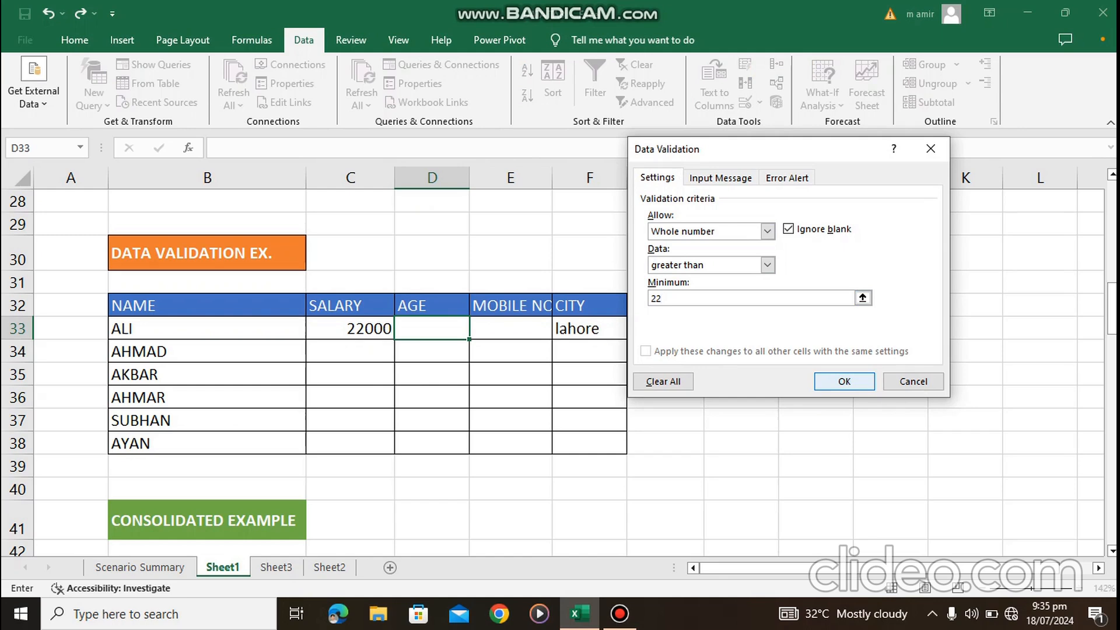
pyautogui.click(844, 381)
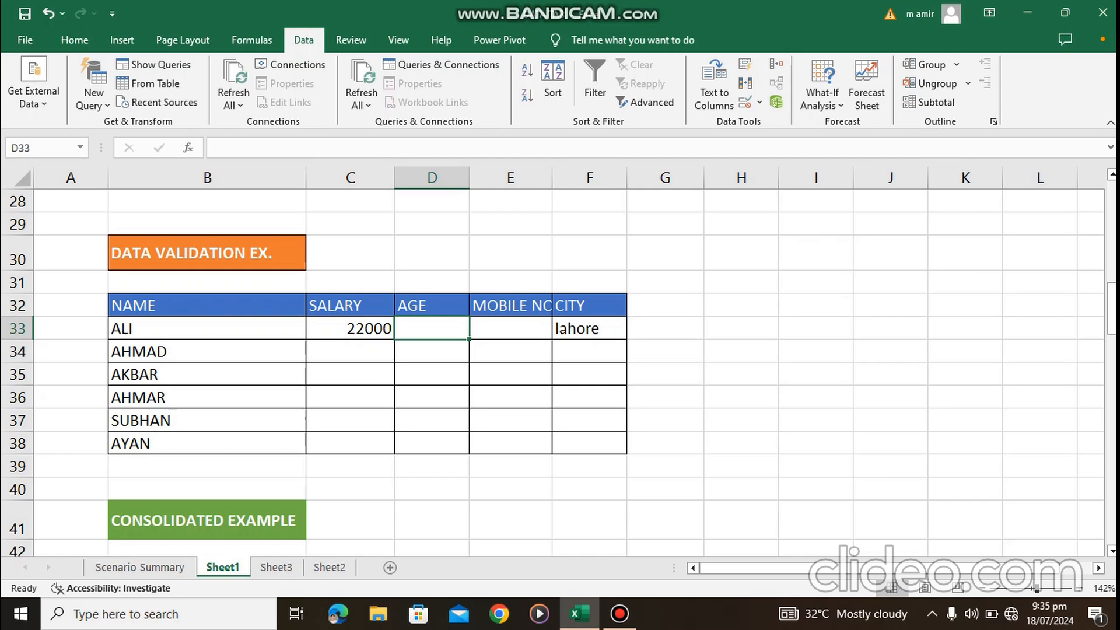
pyautogui.write('20')
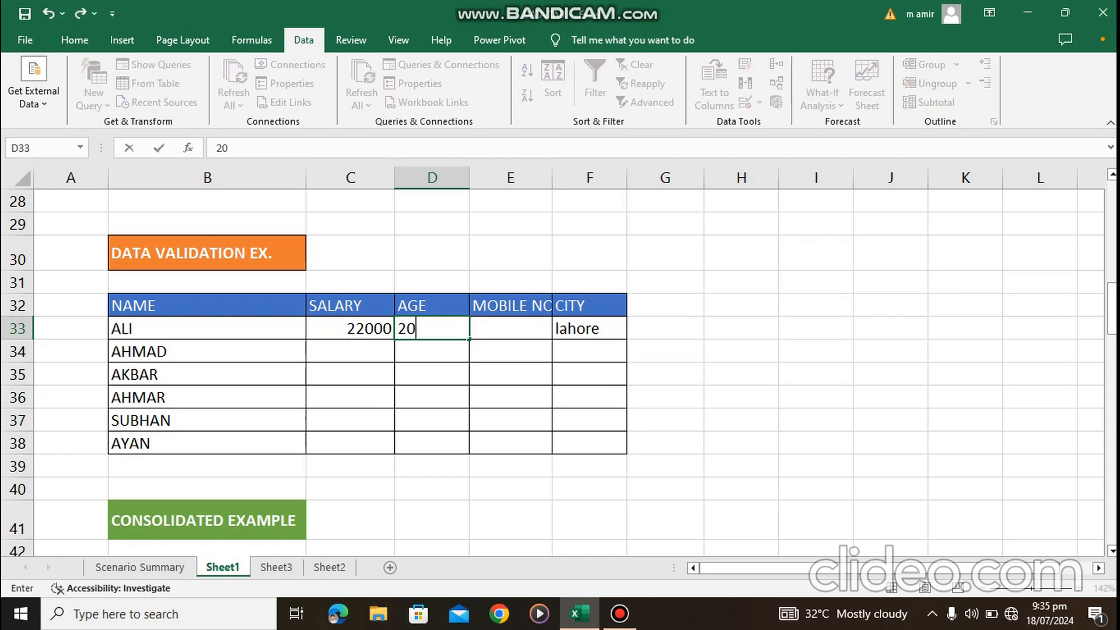
pyautogui.press('Return')
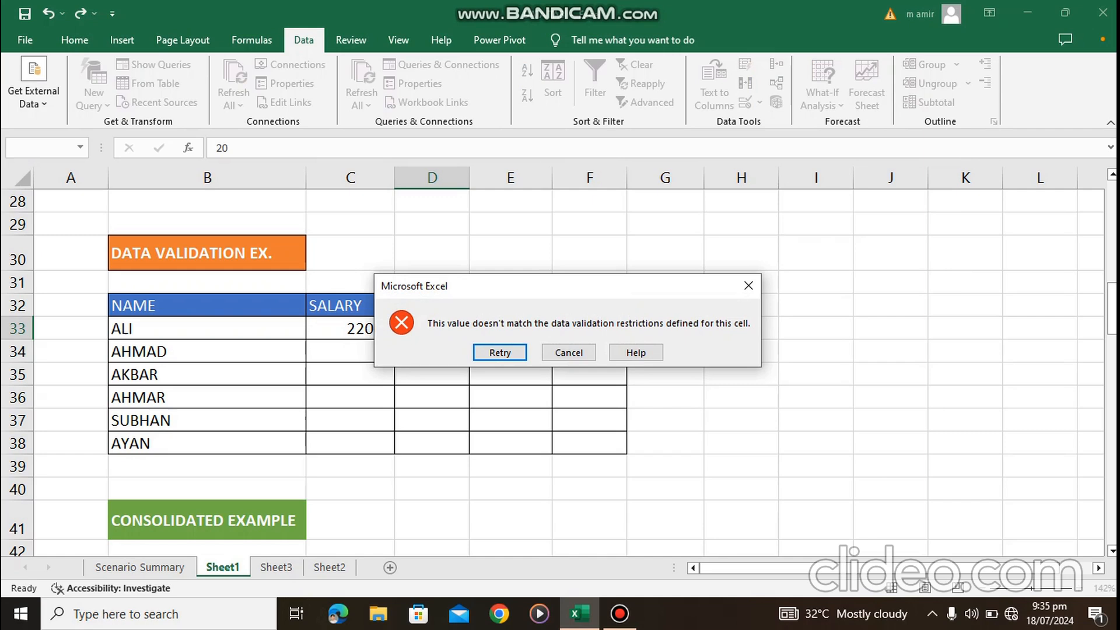
pyautogui.click(749, 285)
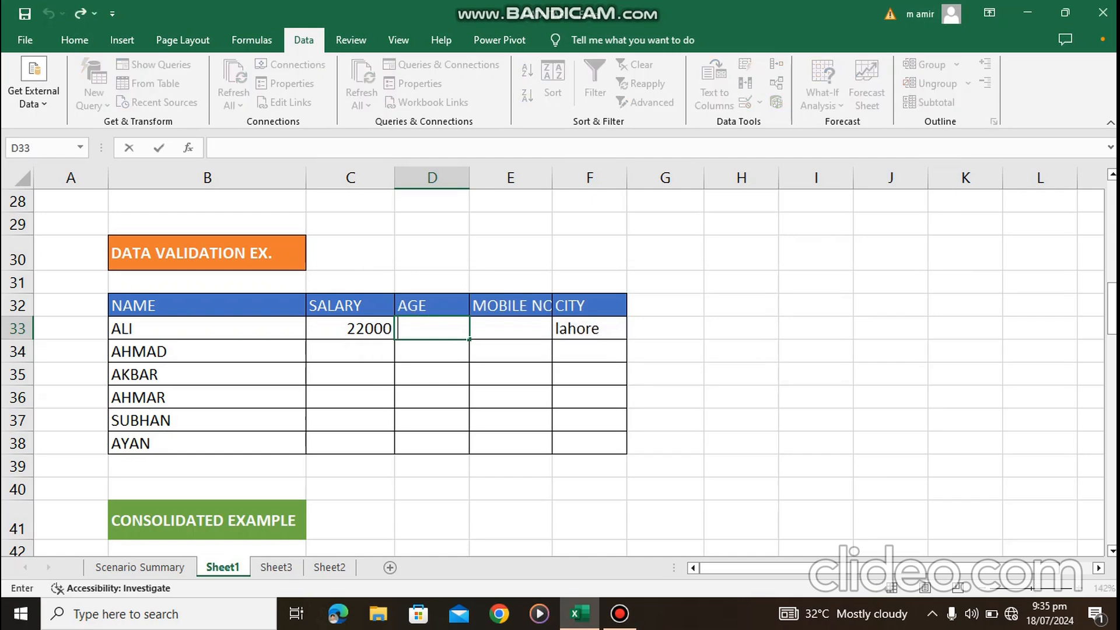
pyautogui.write('25')
pyautogui.press('Return')
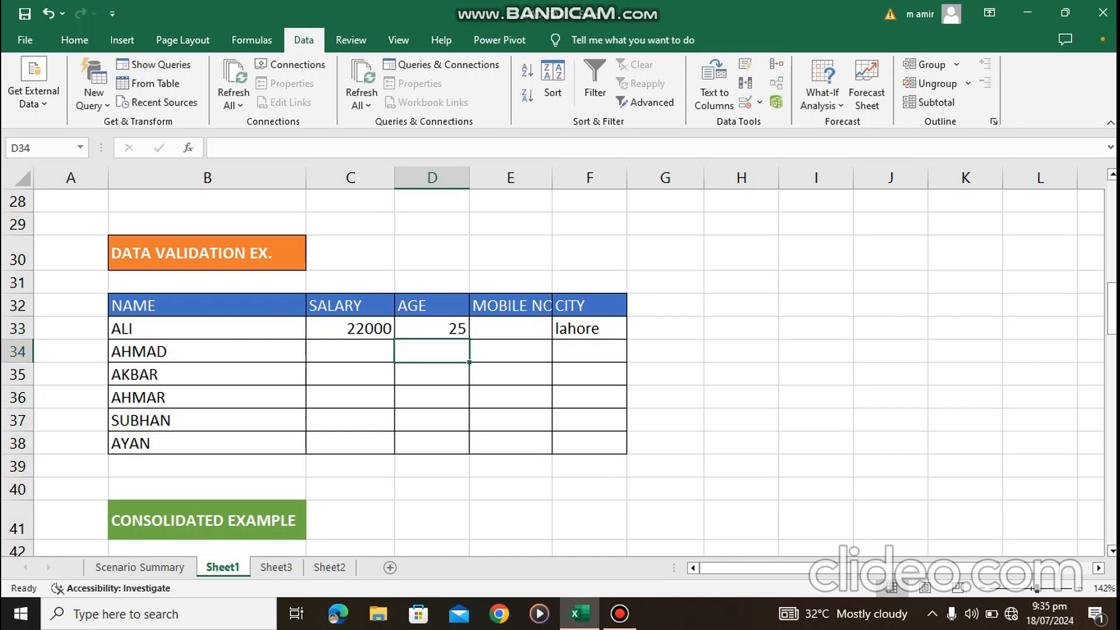
pyautogui.click(431, 329)
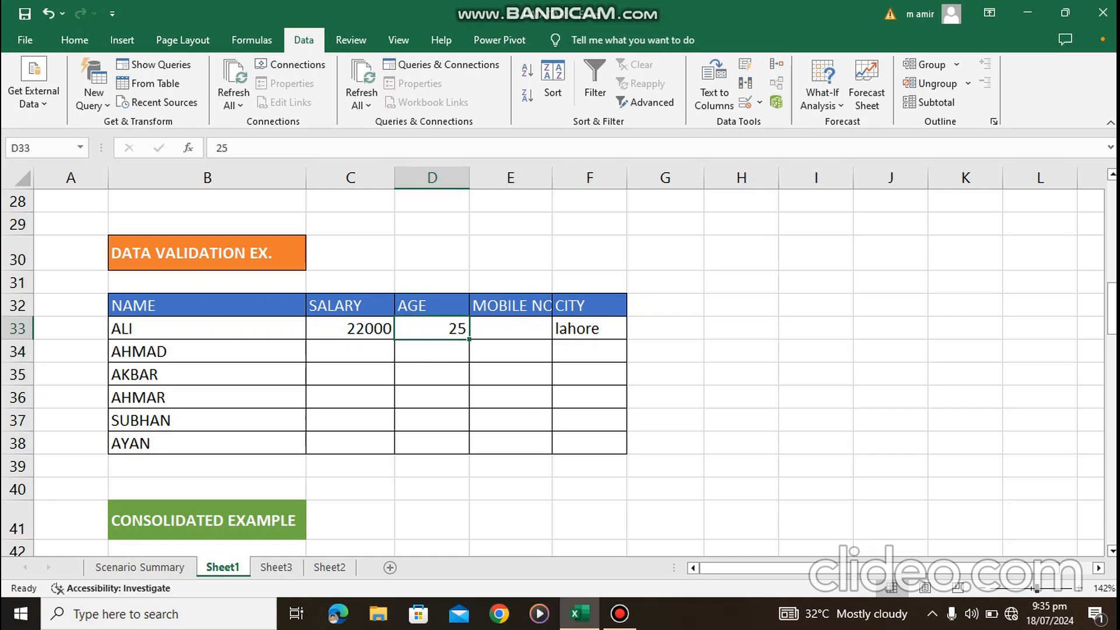
pyautogui.doubleClick(458, 328)
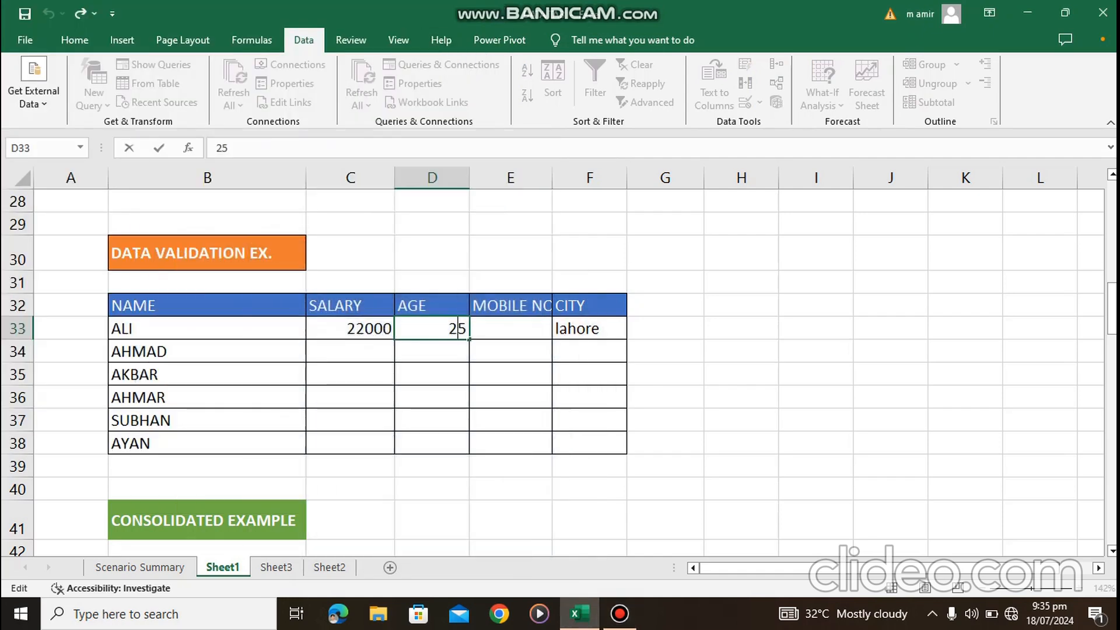
pyautogui.press('BackSpace')
pyautogui.press('BackSpace')
pyautogui.write('19')
pyautogui.press('Return')
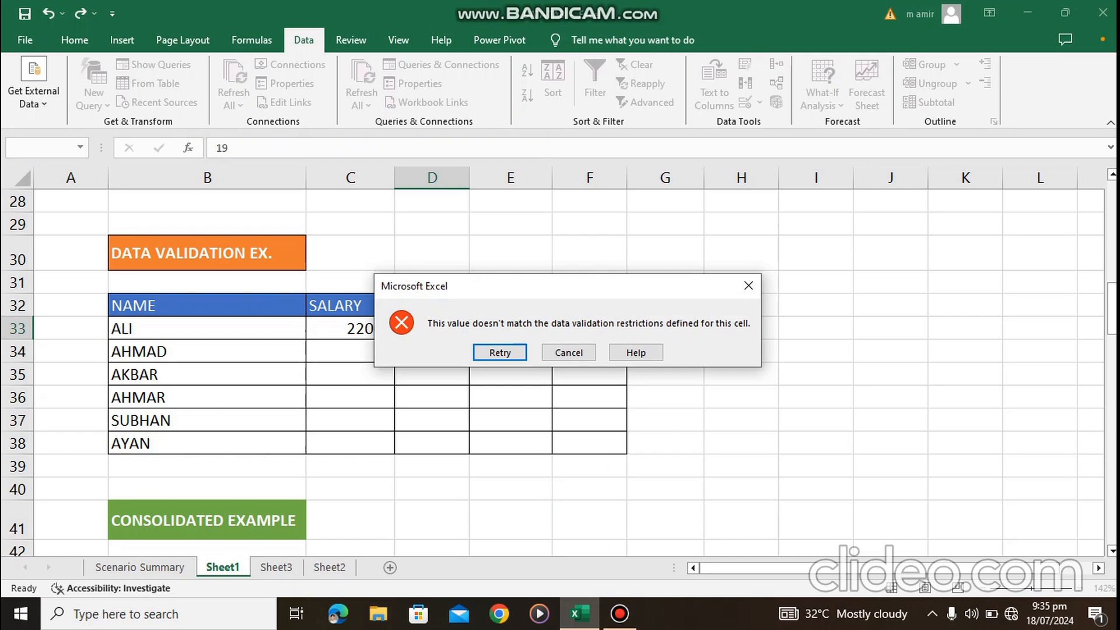
pyautogui.click(749, 285)
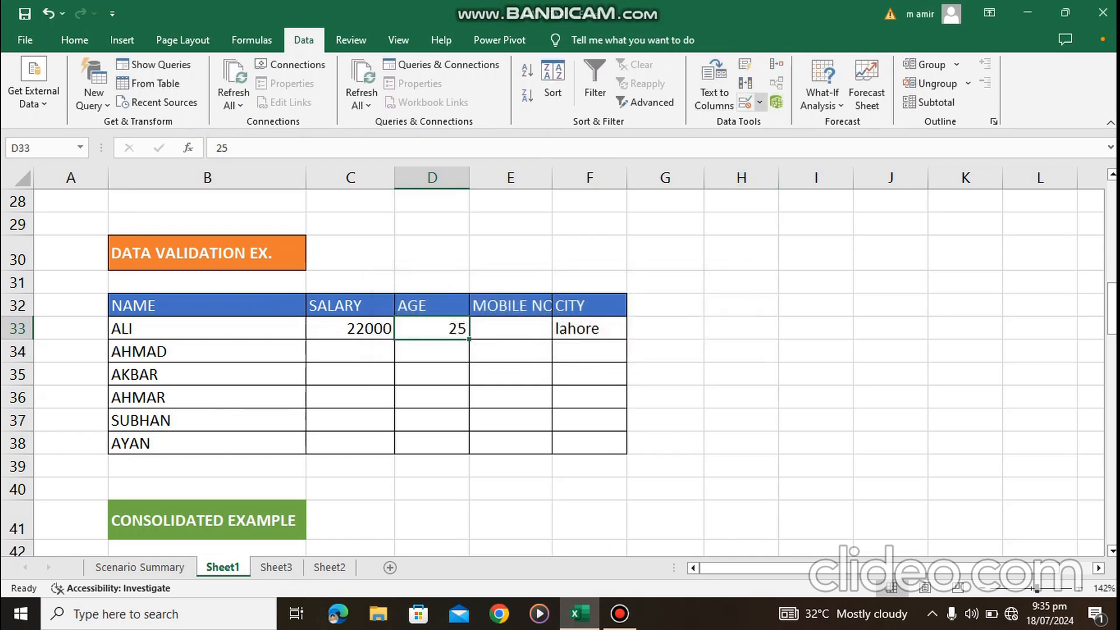
# Step: Add the error alert message 'you can enter greater value 22' to D33's validation rule
pyautogui.click(751, 102)
pyautogui.click(800, 123)
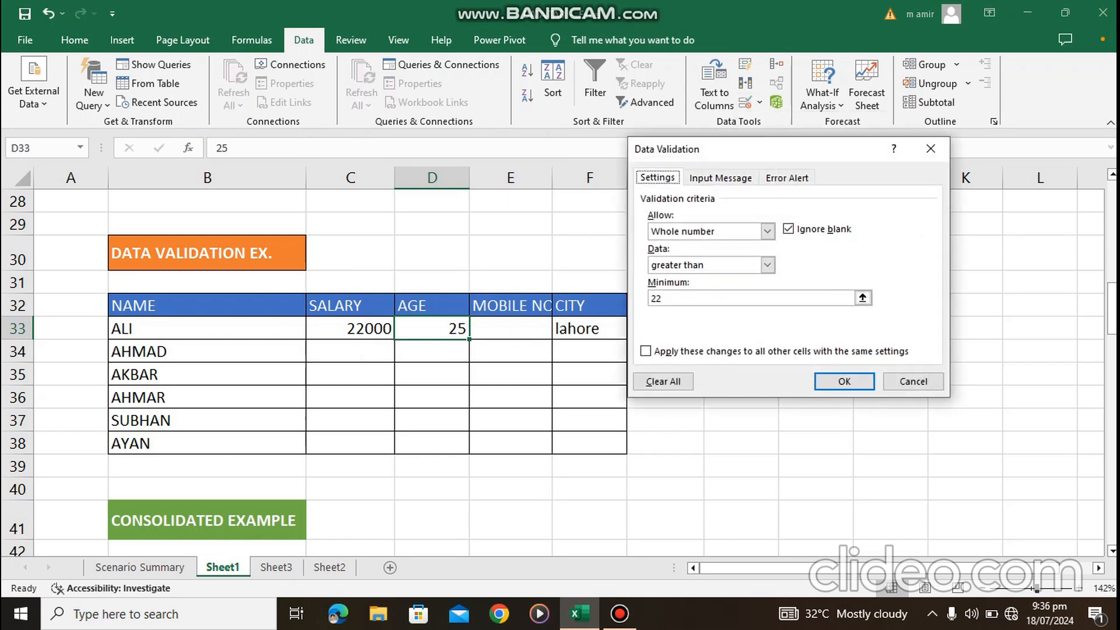
pyautogui.click(787, 178)
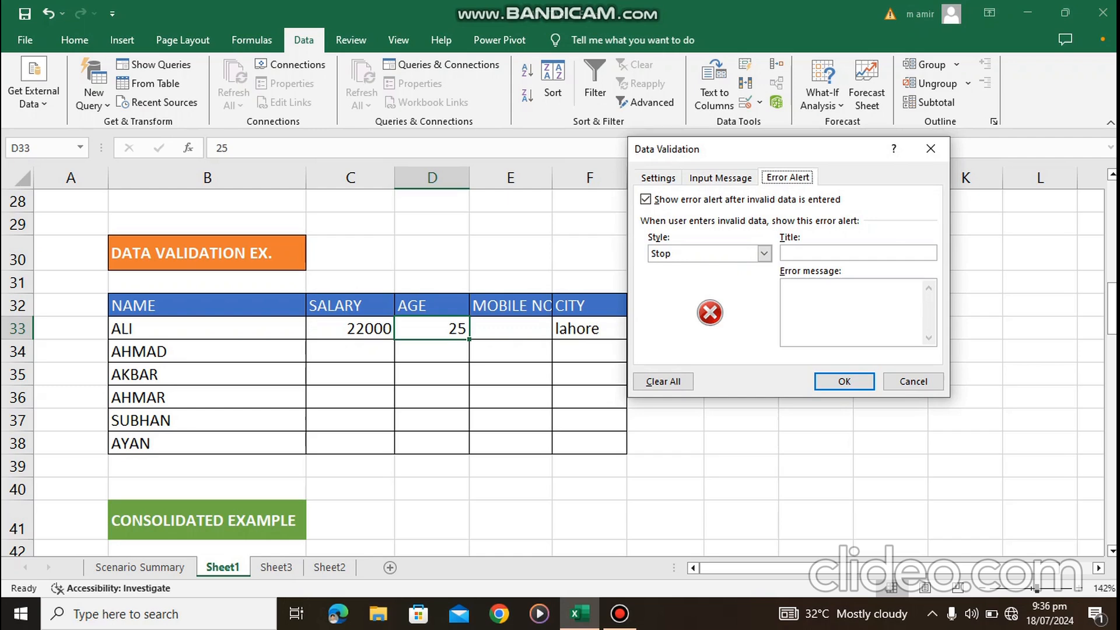
pyautogui.click(826, 299)
pyautogui.write('you can enter only')
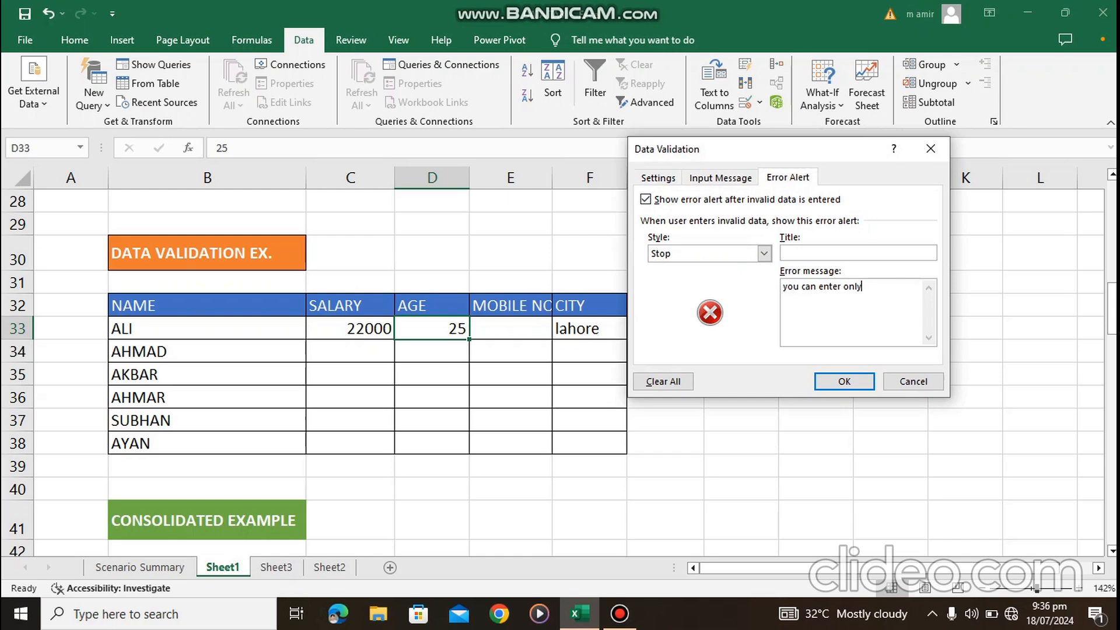
pyautogui.press('BackSpace')
pyautogui.press('BackSpace')
pyautogui.press('BackSpace')
pyautogui.press('BackSpace')
pyautogui.write('greter')
pyautogui.press('BackSpace')
pyautogui.press('BackSpace')
pyautogui.press('BackSpace')
pyautogui.press('BackSpace')
pyautogui.press('BackSpace')
pyautogui.press('BackSpace')
pyautogui.press('BackSpace')
pyautogui.press('BackSpace')
pyautogui.write('gret')
pyautogui.press('BackSpace')
pyautogui.write('ater value 22')
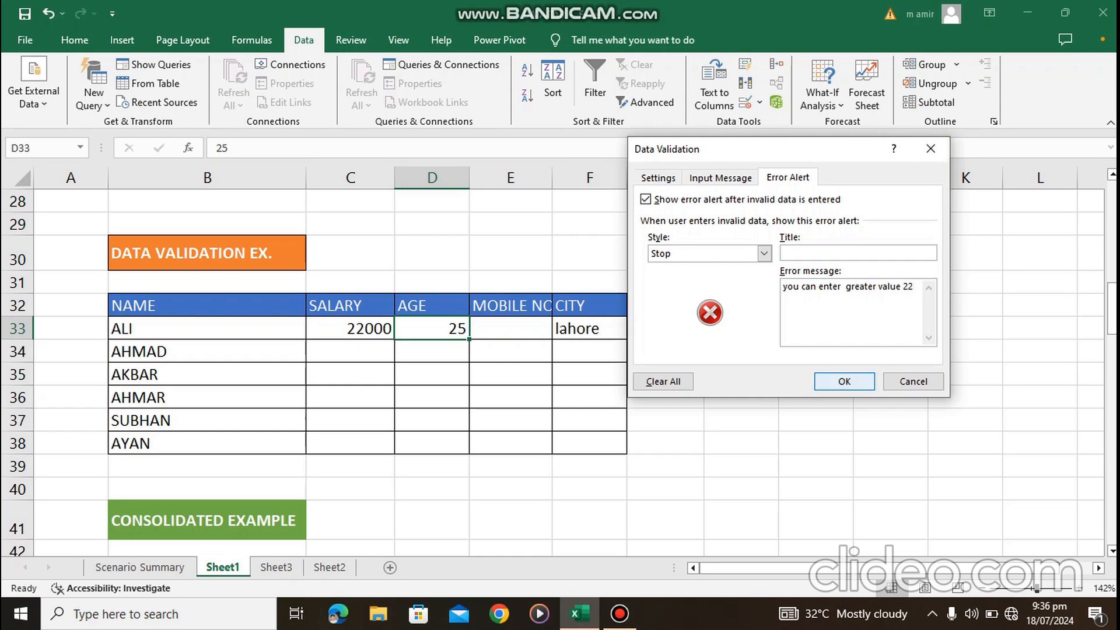
pyautogui.click(844, 381)
# Step: Test an age of 5 in D33, dismiss the custom alert, and keep 25
pyautogui.doubleClick(457, 328)
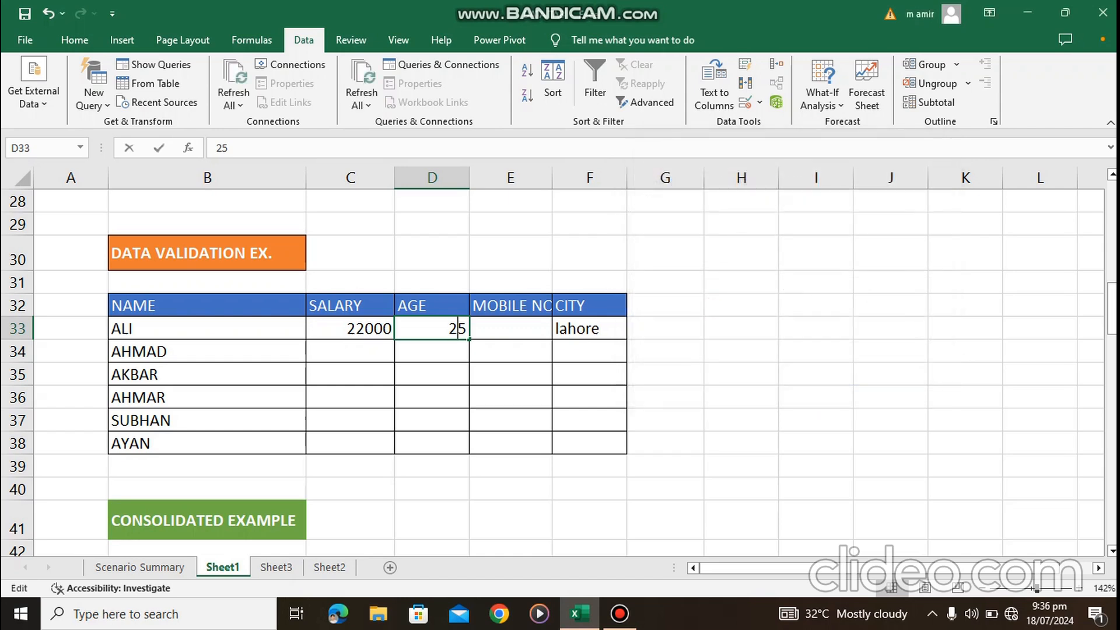
pyautogui.press('BackSpace')
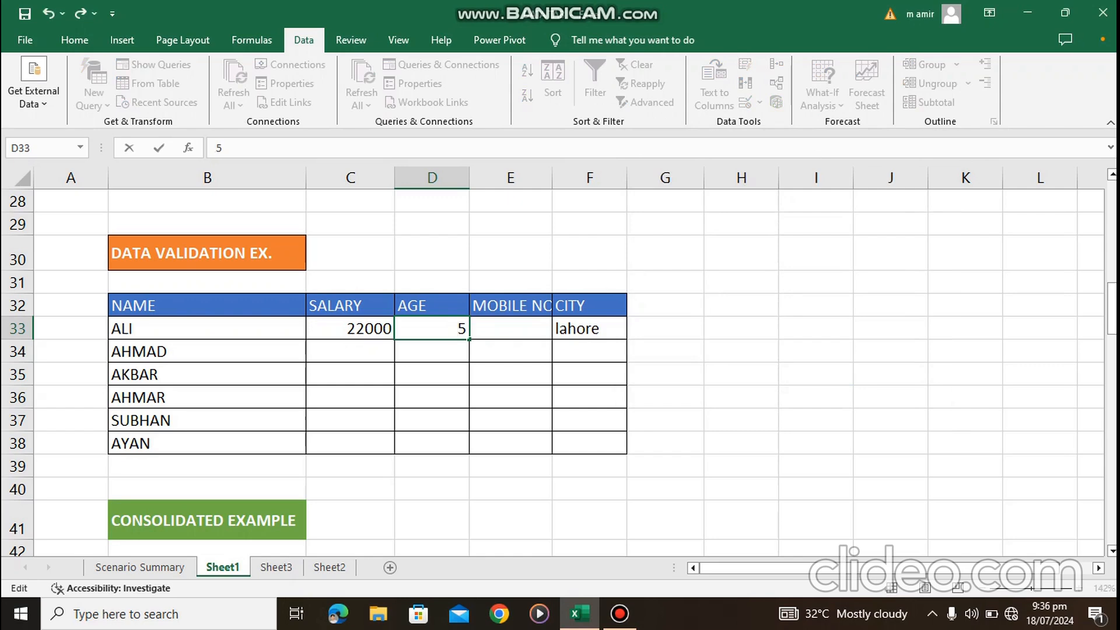
pyautogui.press('Return')
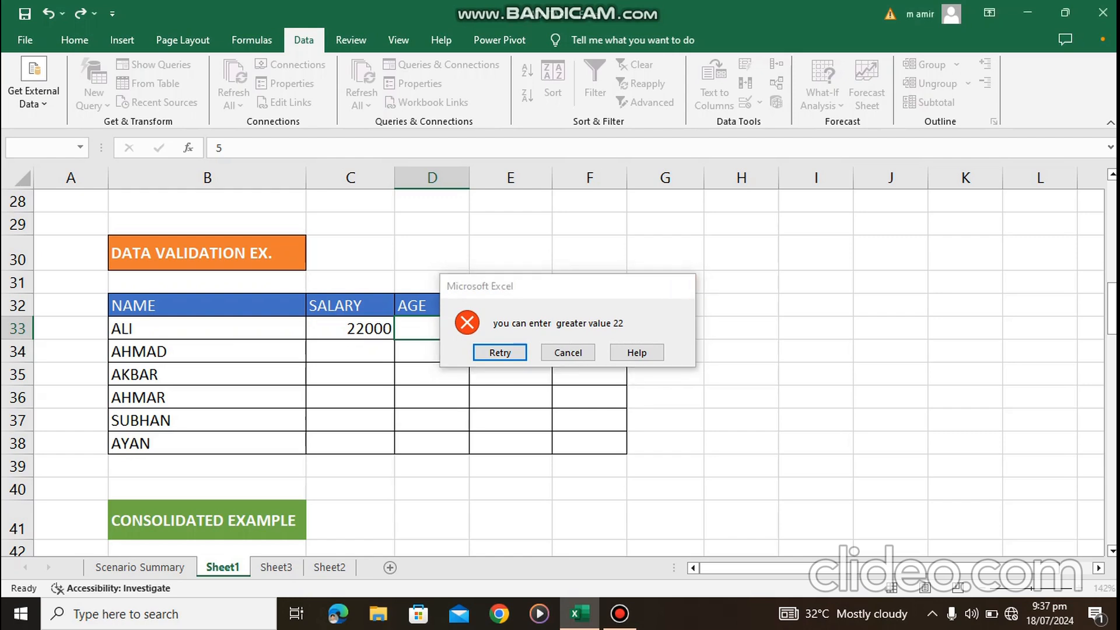
pyautogui.press('Escape')
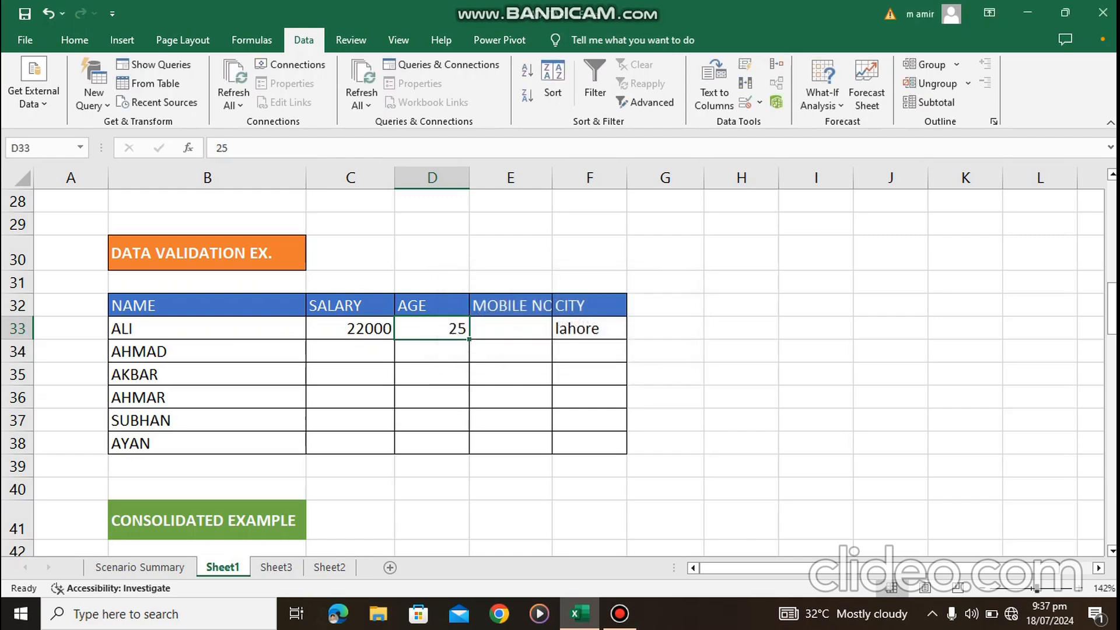
pyautogui.doubleClick(365, 328)
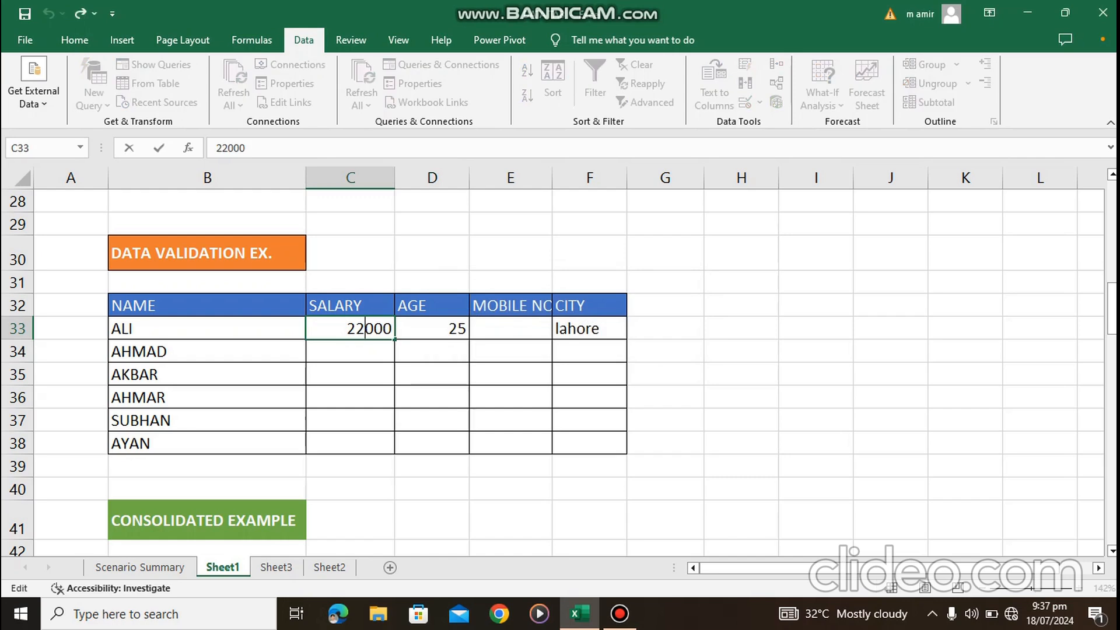
pyautogui.press('Tab')
pyautogui.press('Tab')
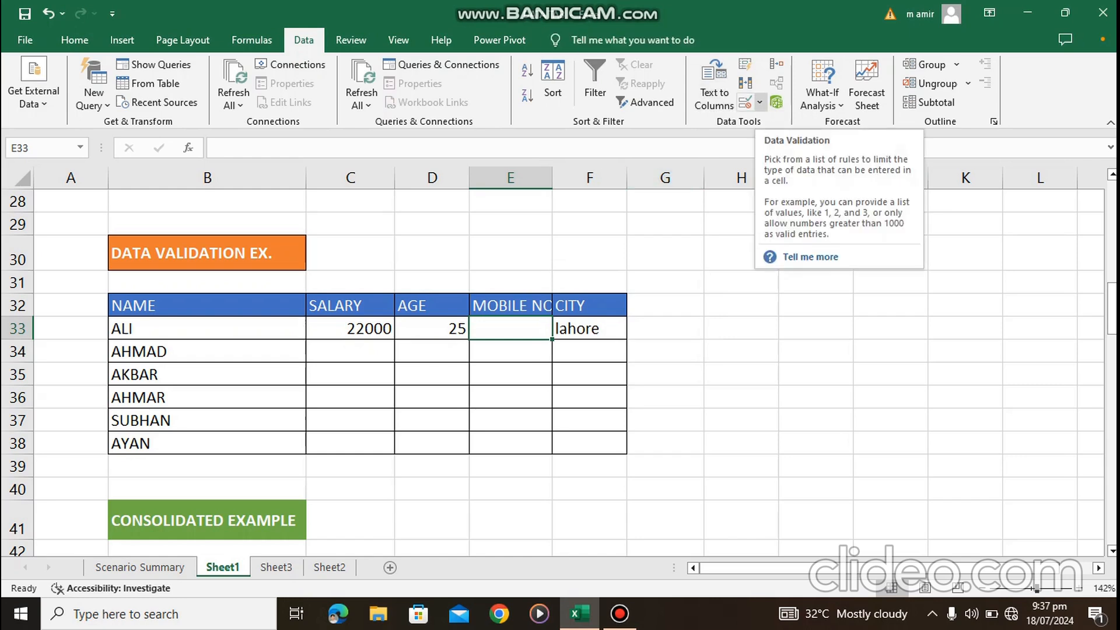
# Step: Set E33's validation to allow Text length equal to 10
pyautogui.click(760, 102)
pyautogui.click(794, 120)
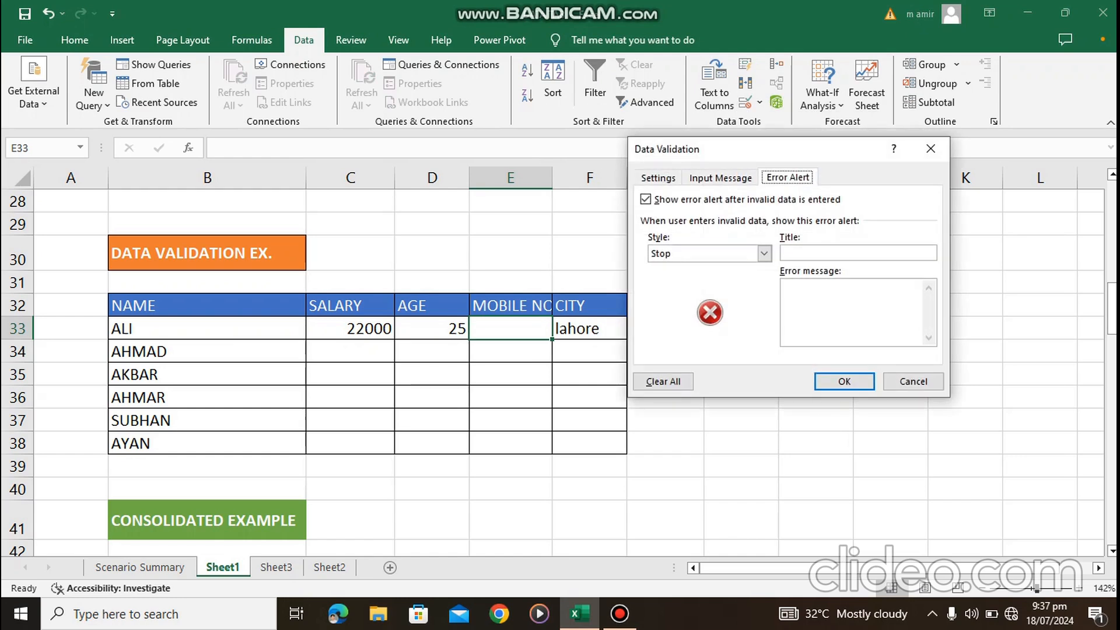
pyautogui.click(657, 178)
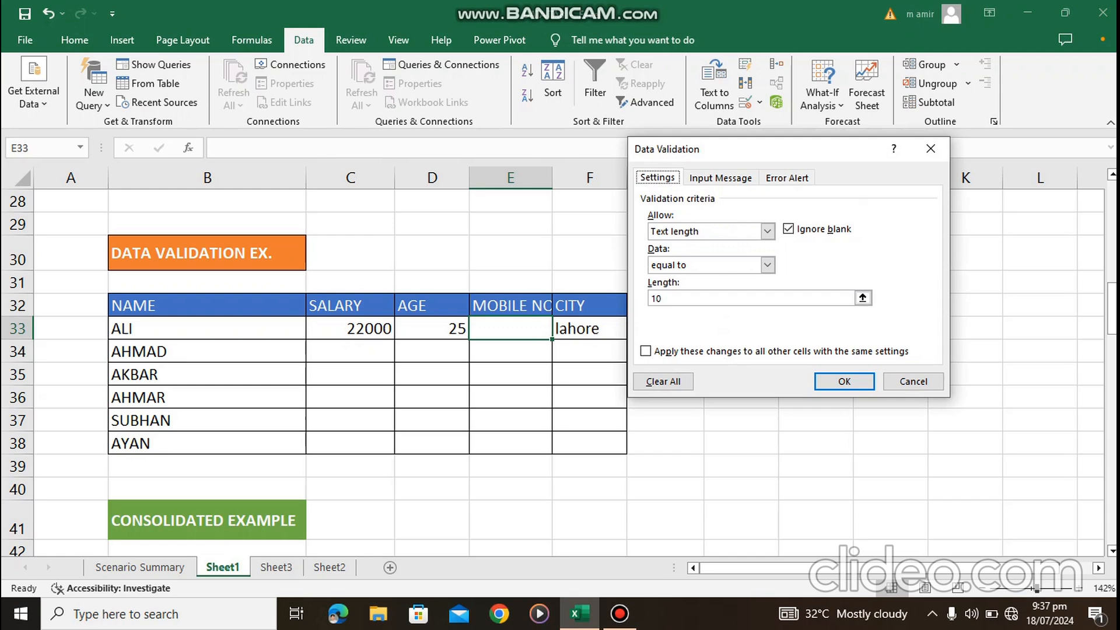
pyautogui.click(767, 231)
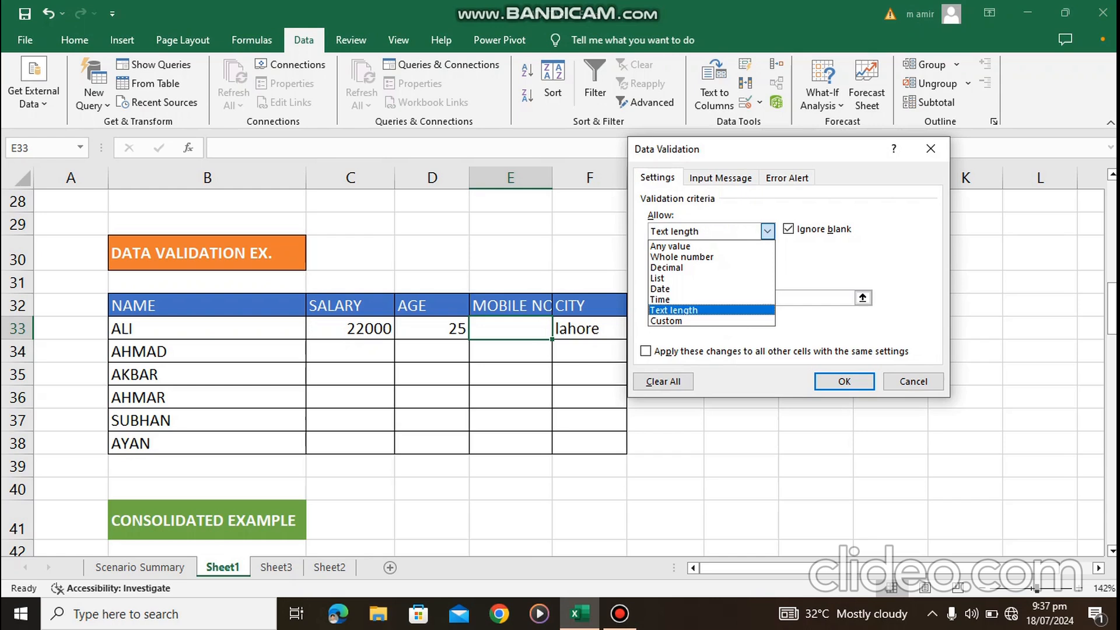
pyautogui.press('Return')
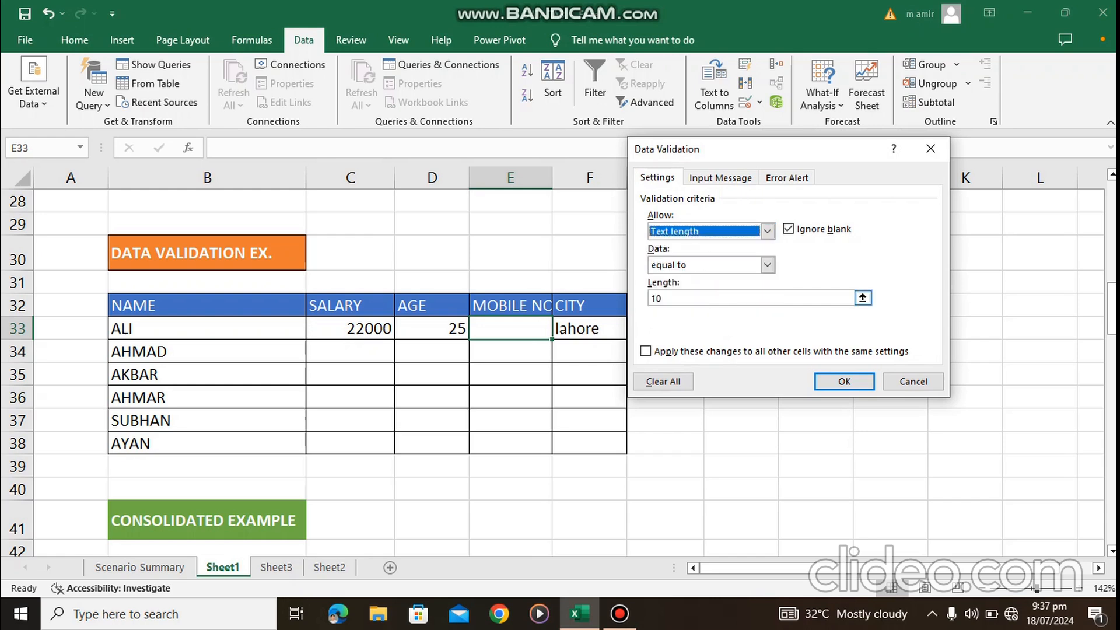
pyautogui.click(767, 265)
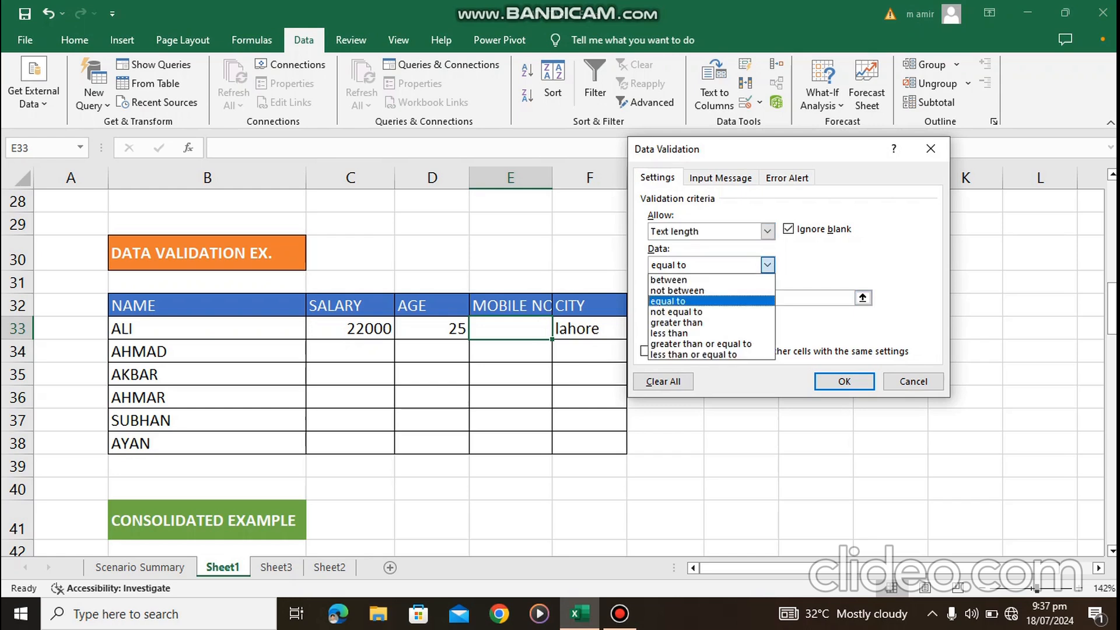
pyautogui.press('Return')
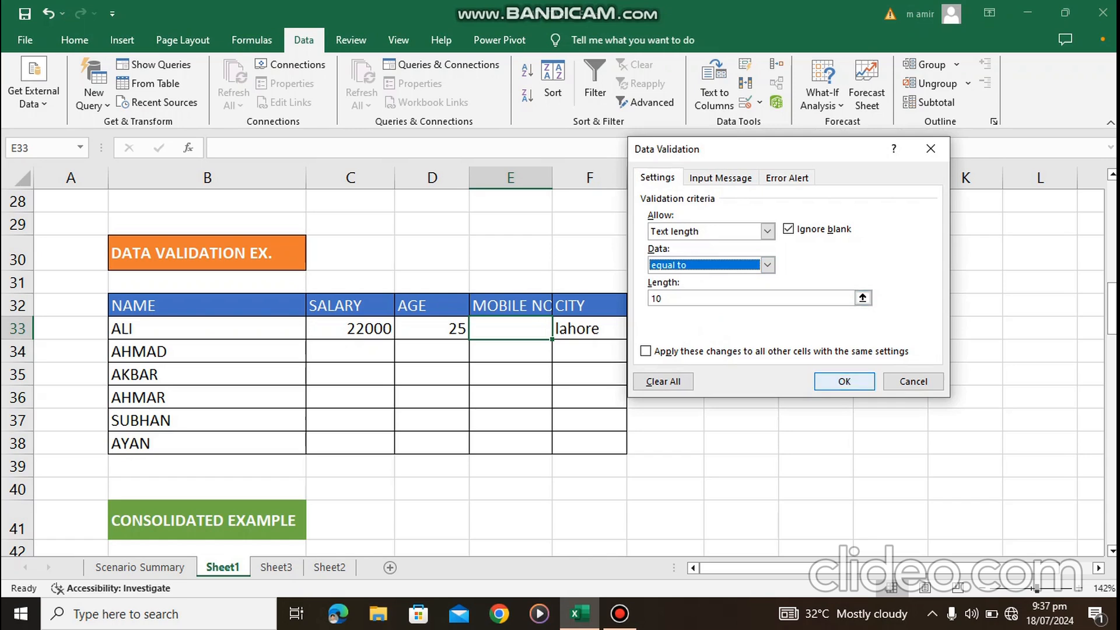
pyautogui.click(844, 381)
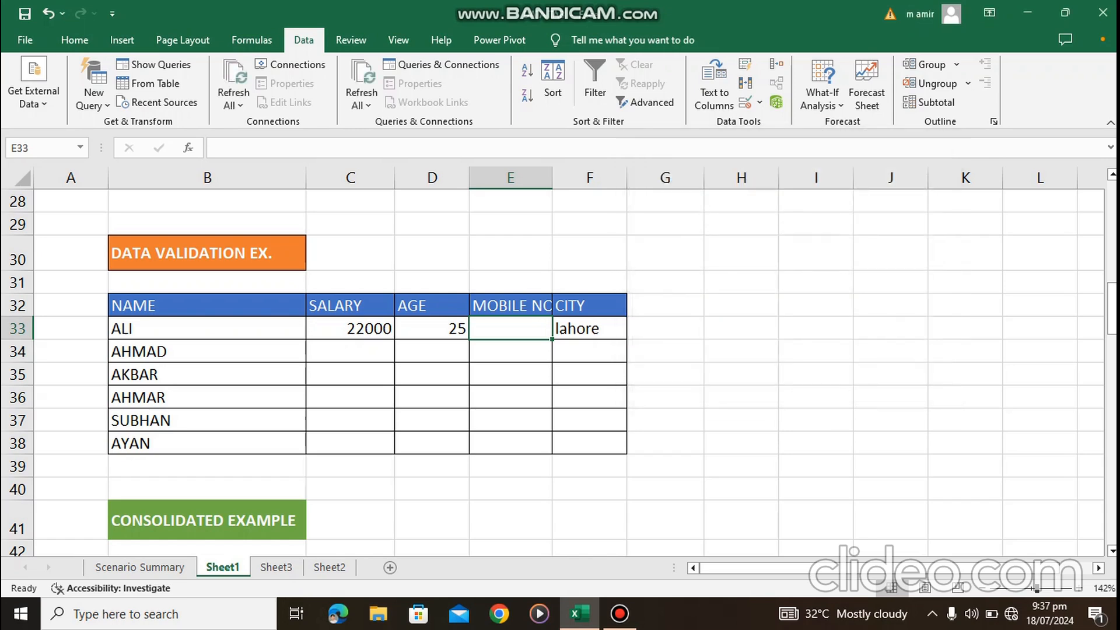
pyautogui.write('030')
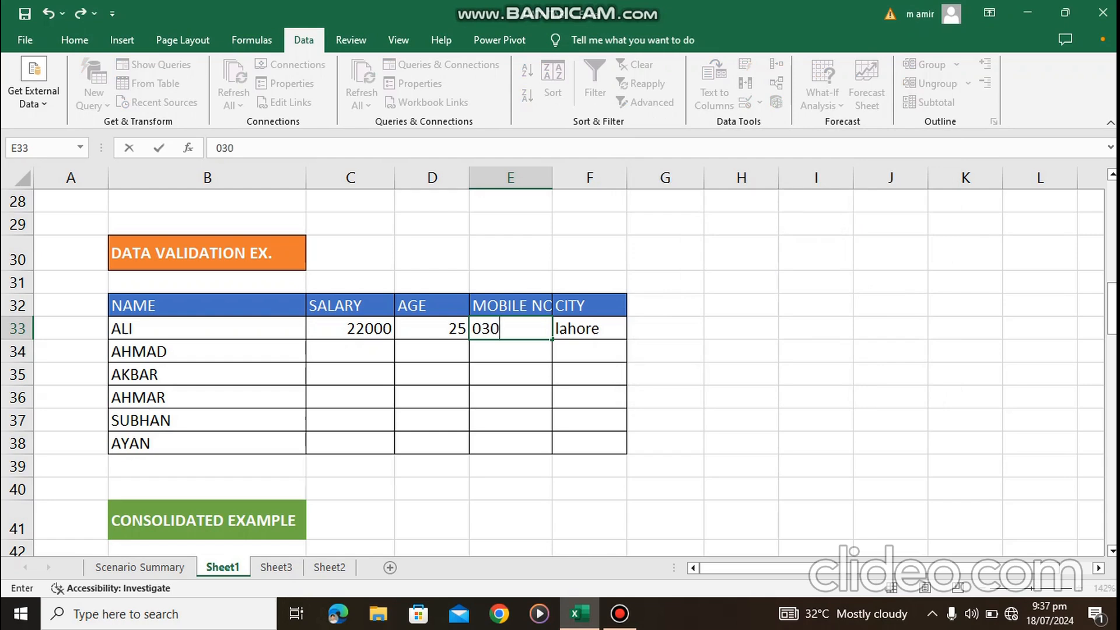
pyautogui.write('245614')
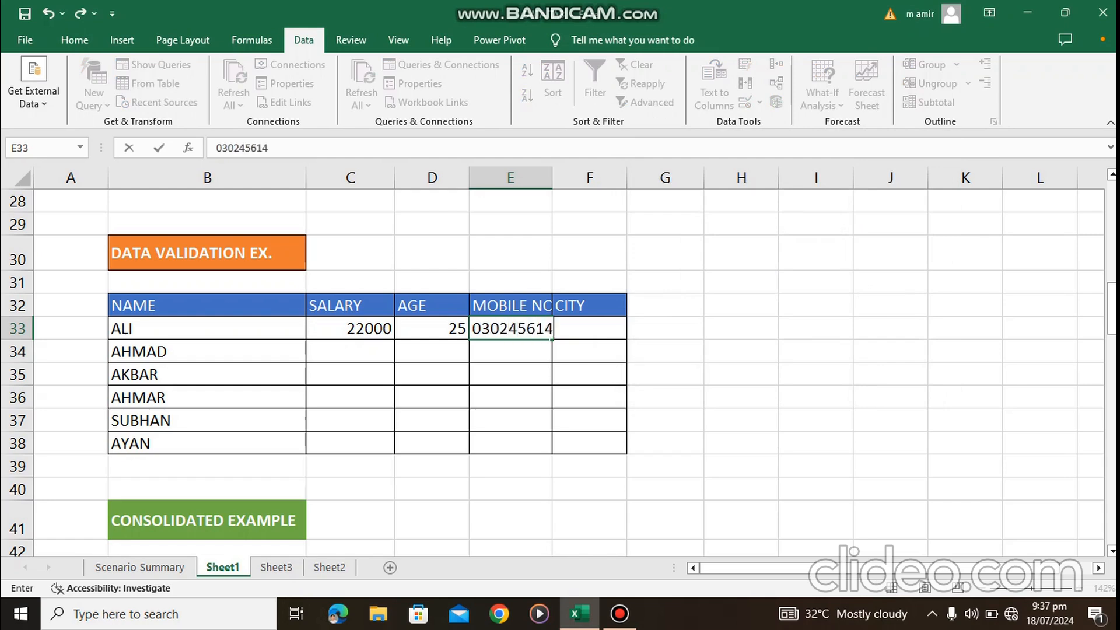
pyautogui.write('536125')
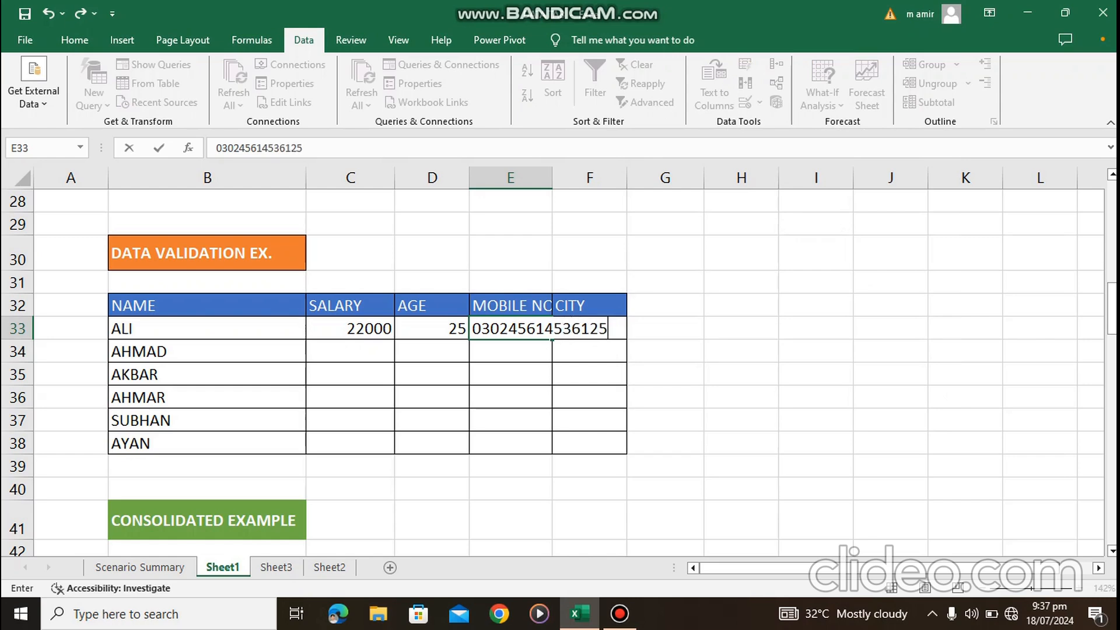
pyautogui.press('Return')
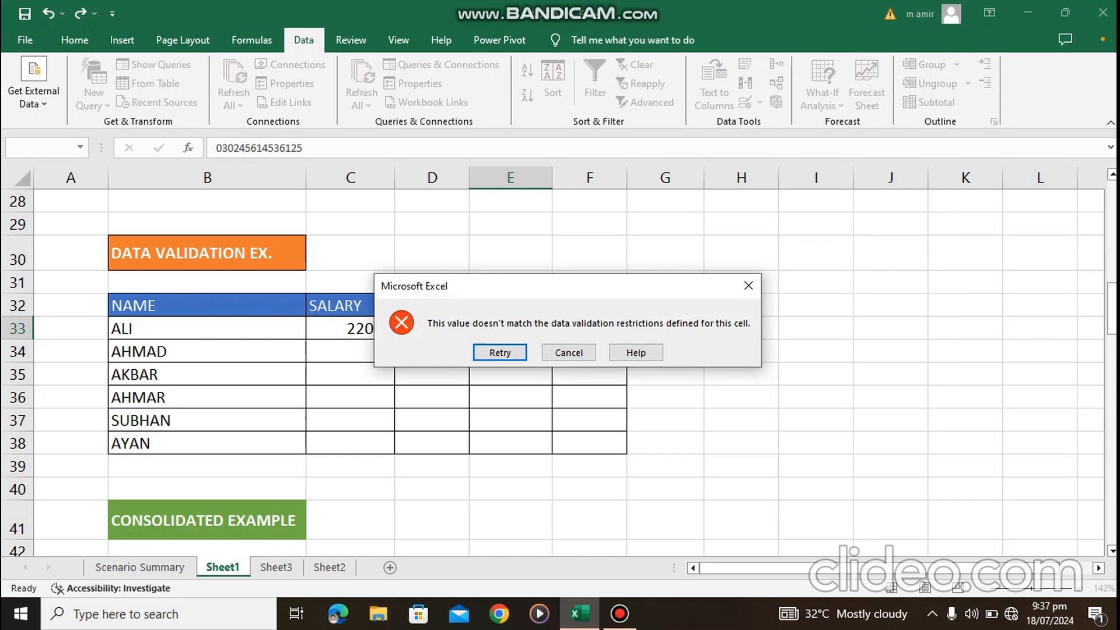
pyautogui.click(748, 285)
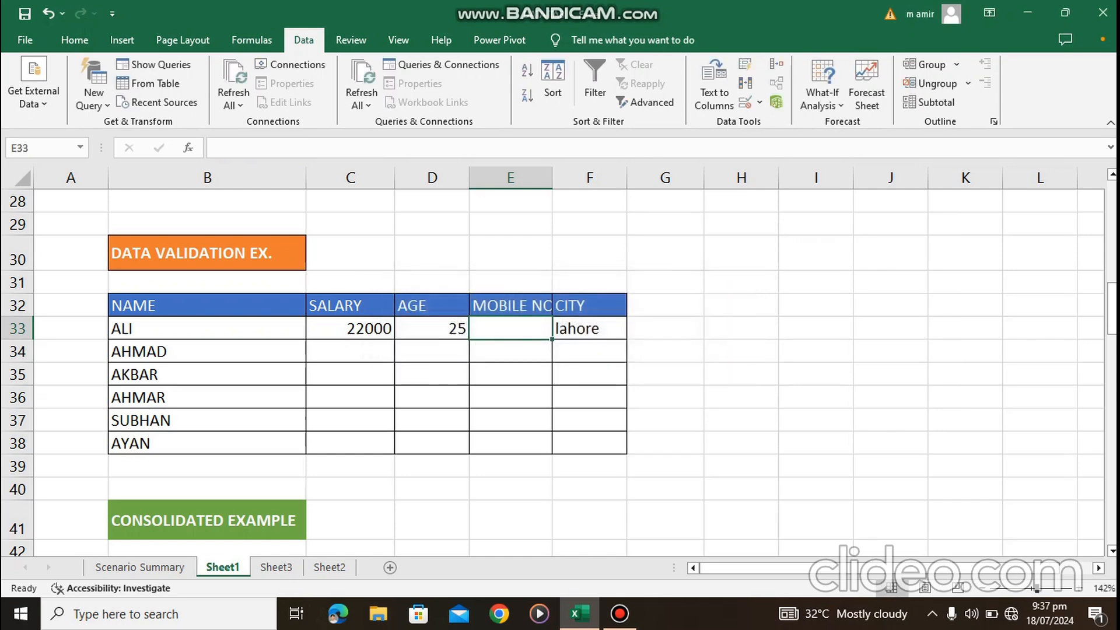
pyautogui.write('030')
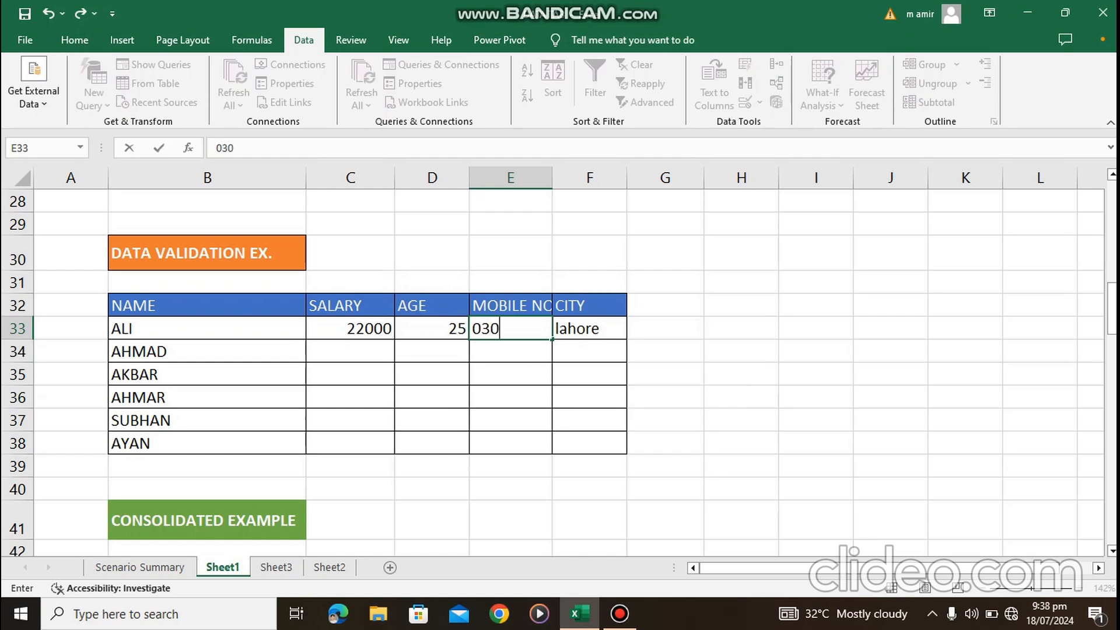
pyautogui.write('1242')
pyautogui.write('412')
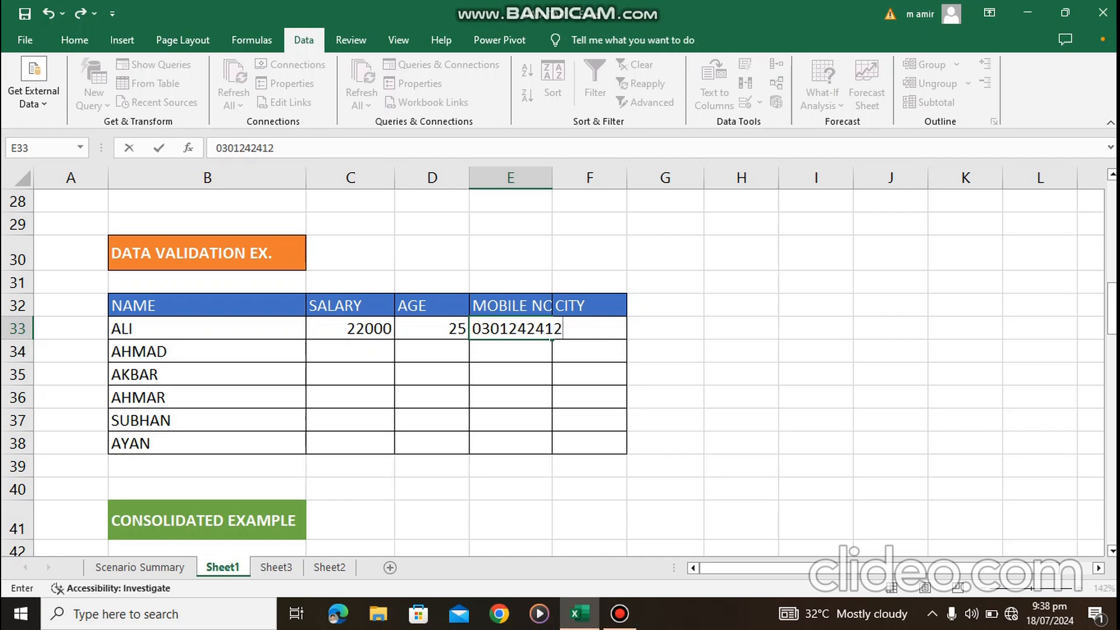
pyautogui.press('Return')
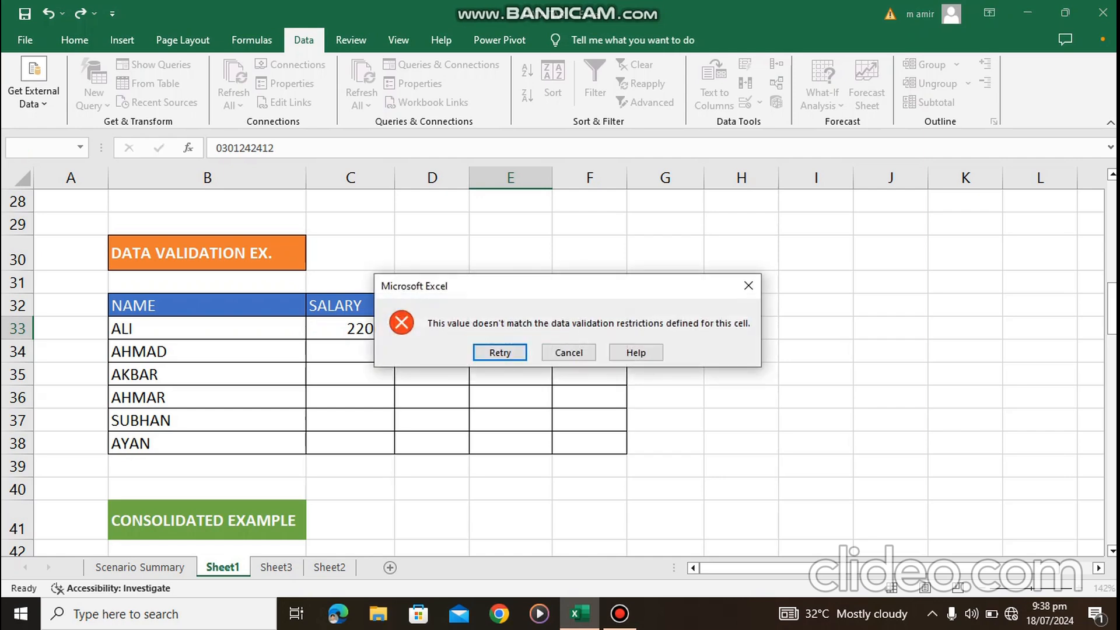
pyautogui.press('Escape')
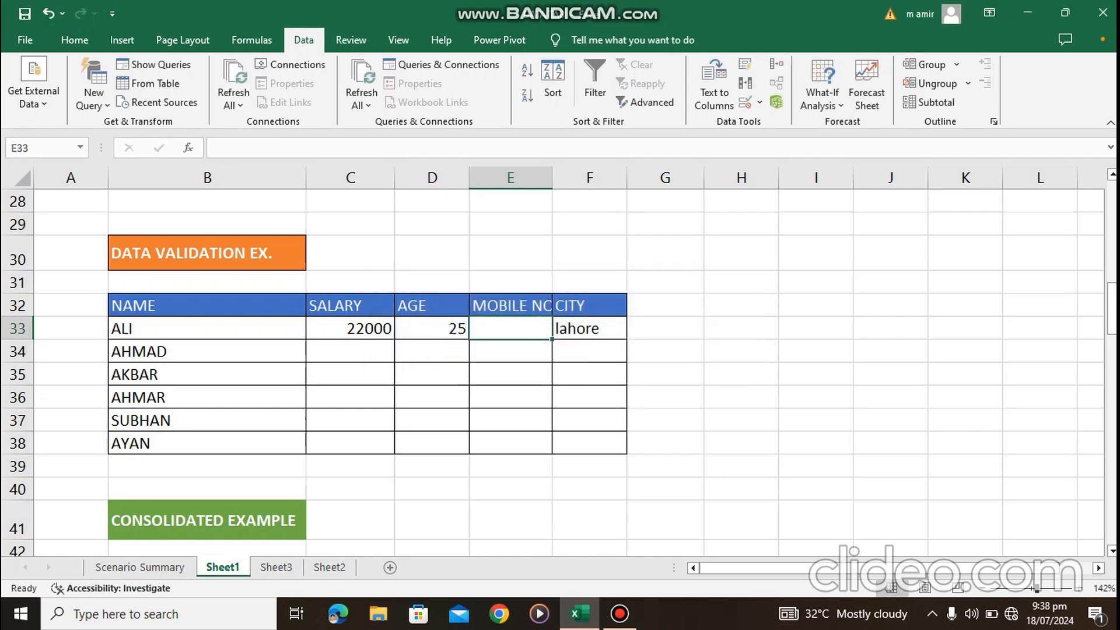
pyautogui.write('3021425')
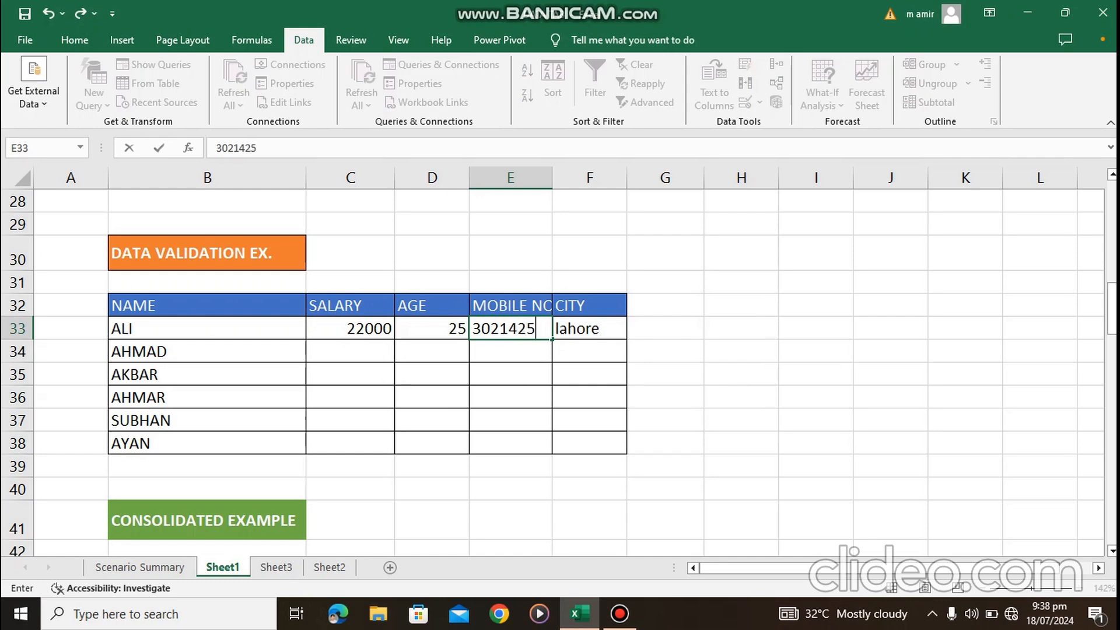
pyautogui.press('Return')
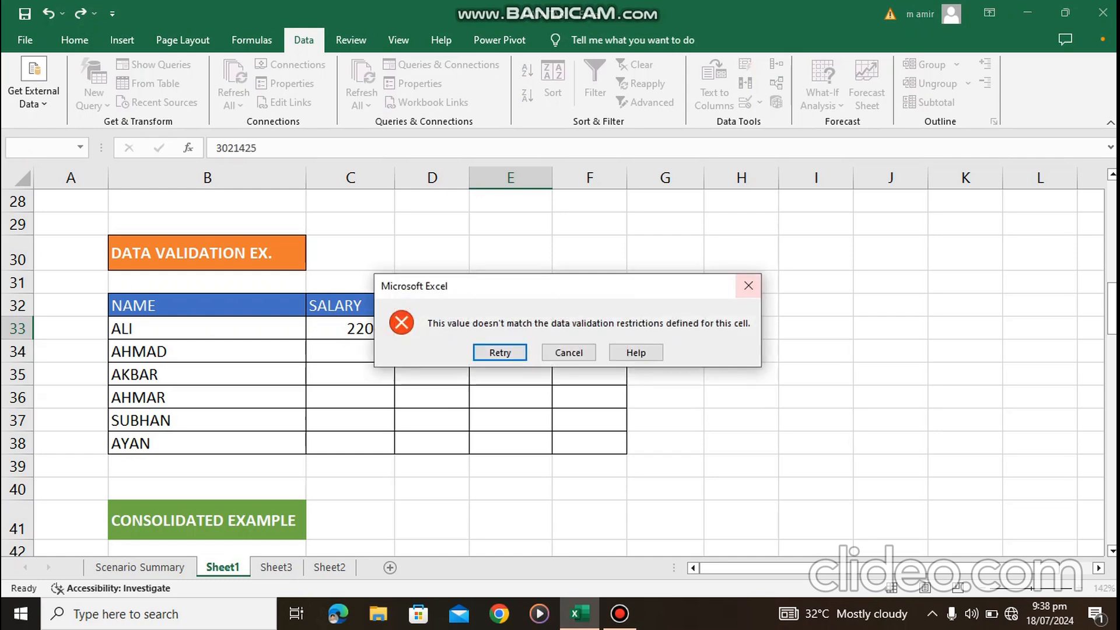
pyautogui.click(749, 285)
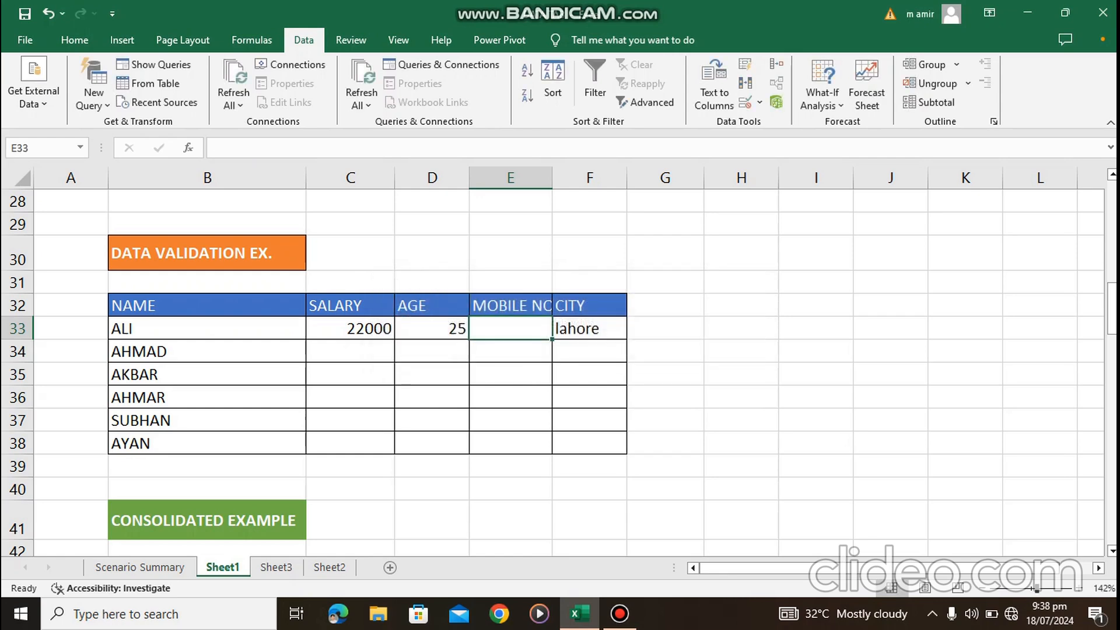
pyautogui.write('03')
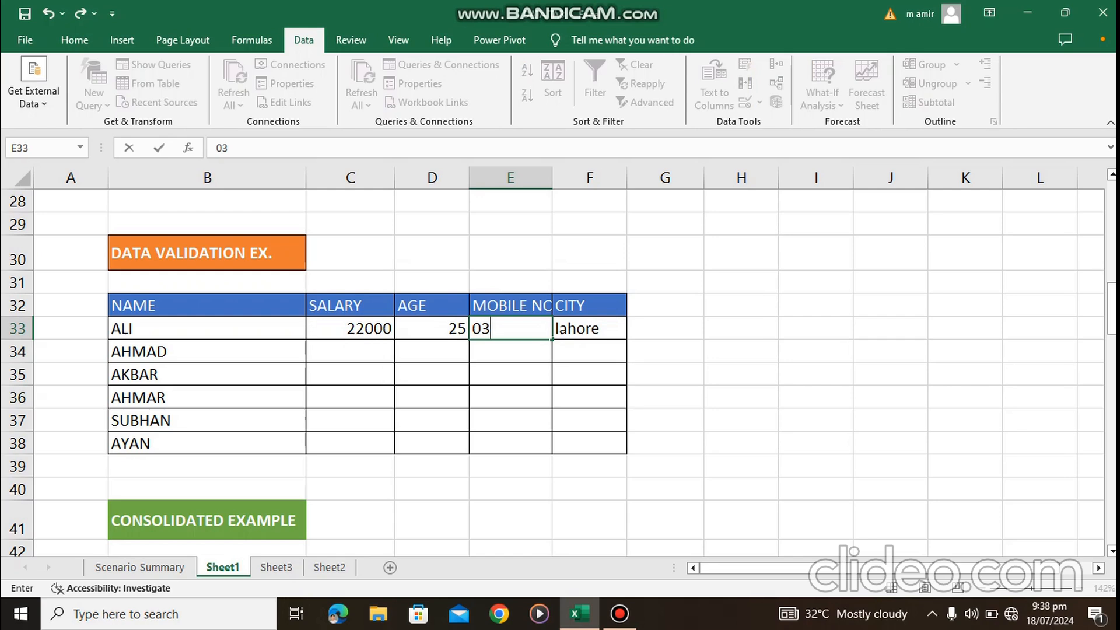
pyautogui.write('021423')
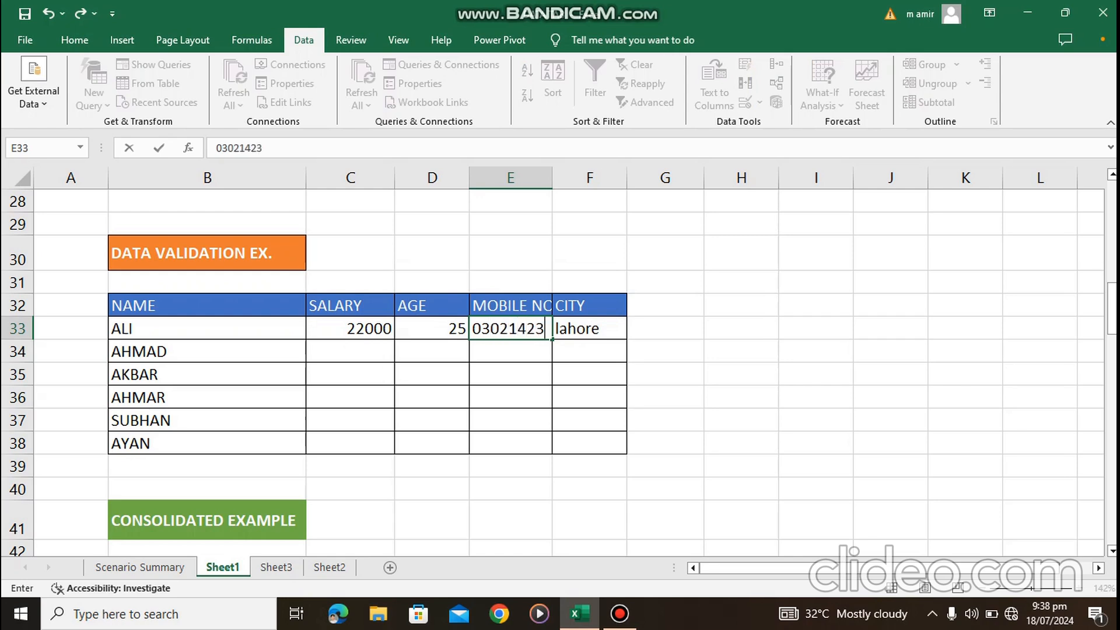
pyautogui.write('65')
pyautogui.press('Return')
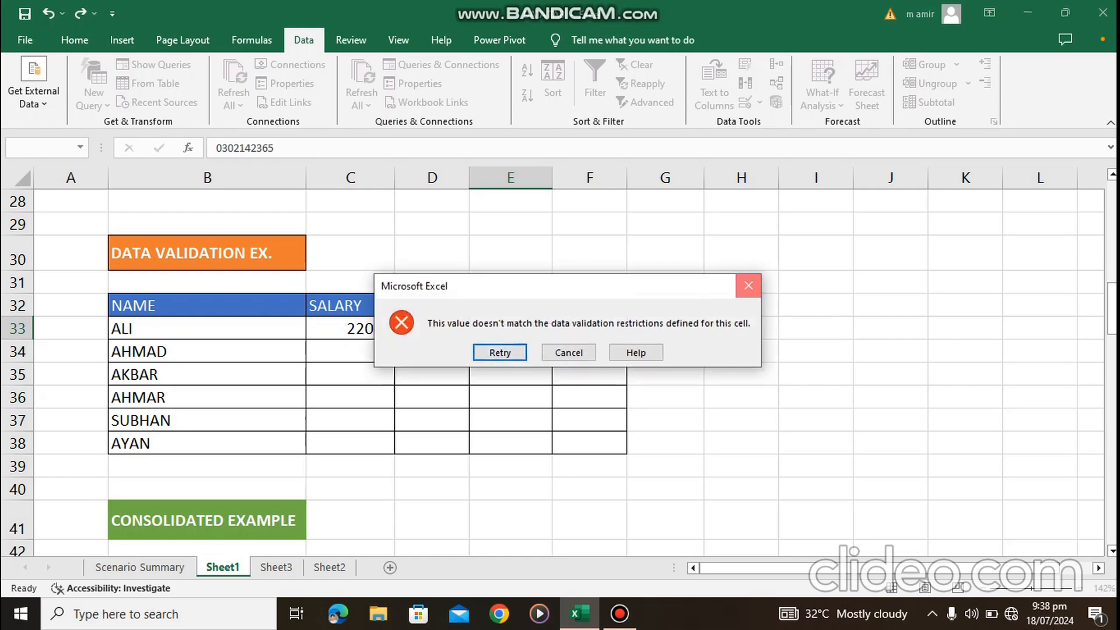
pyautogui.click(748, 285)
pyautogui.write('30')
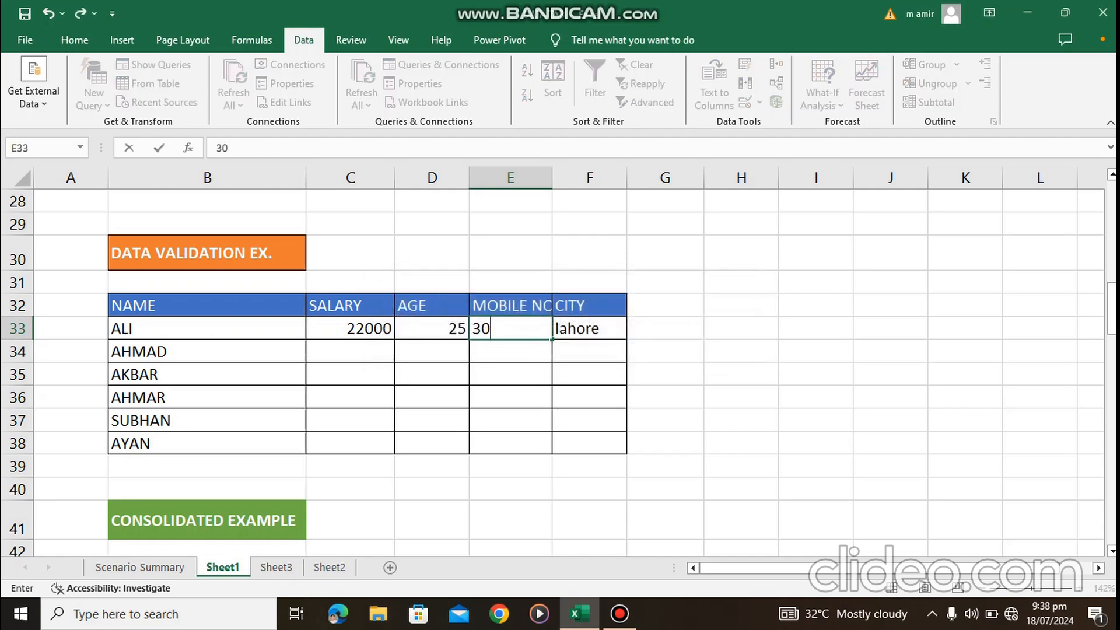
pyautogui.write('1245756')
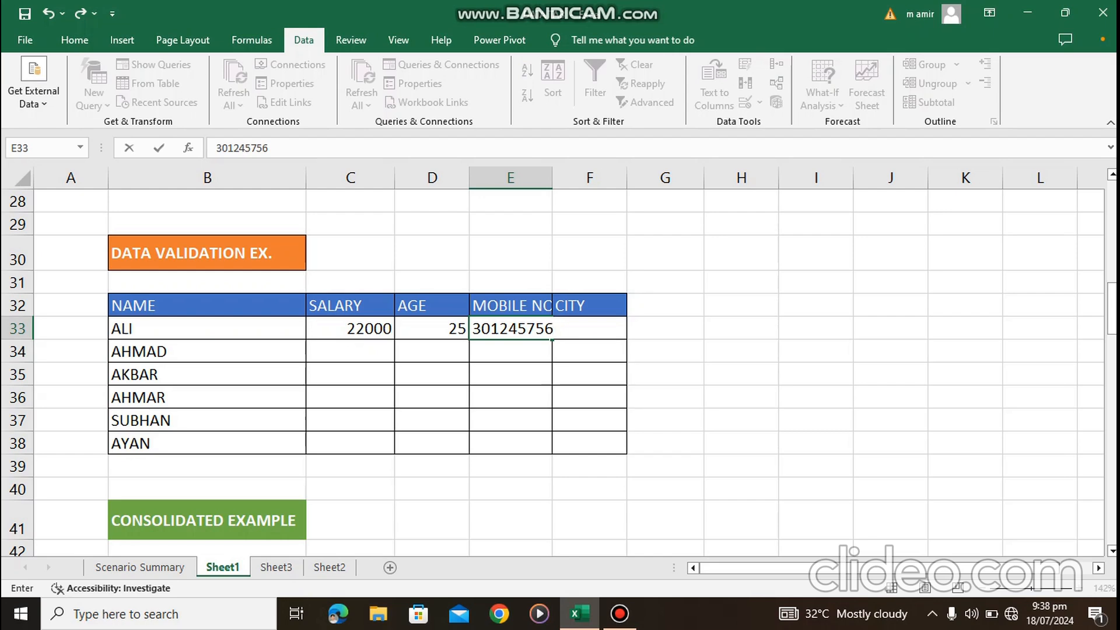
pyautogui.write('1')
pyautogui.hotkey('ctrl', 'Return')
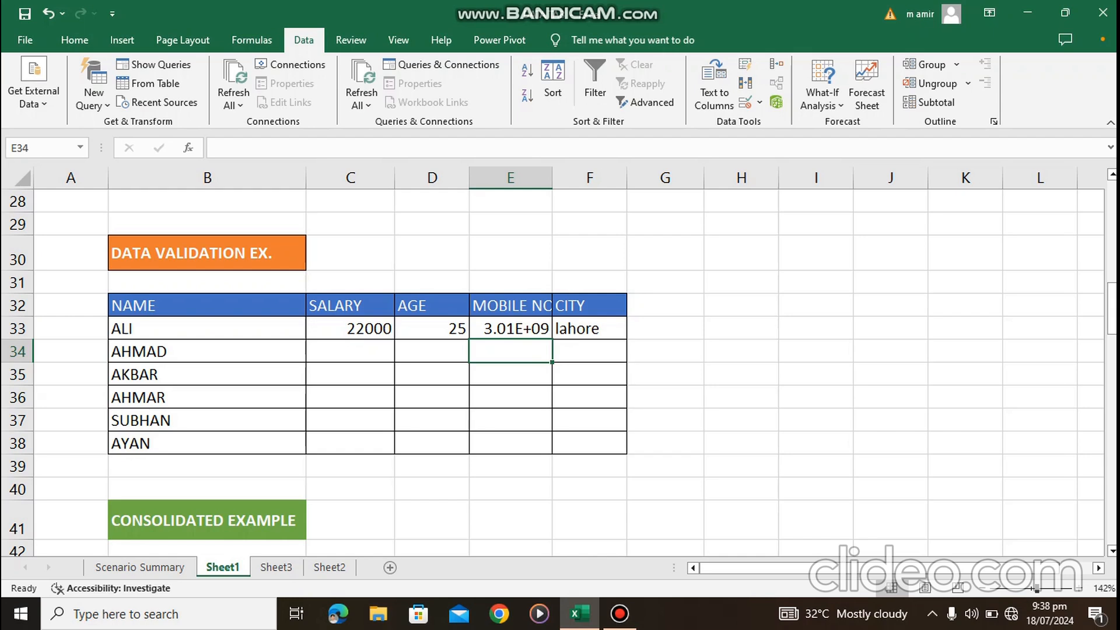
pyautogui.click(619, 614)
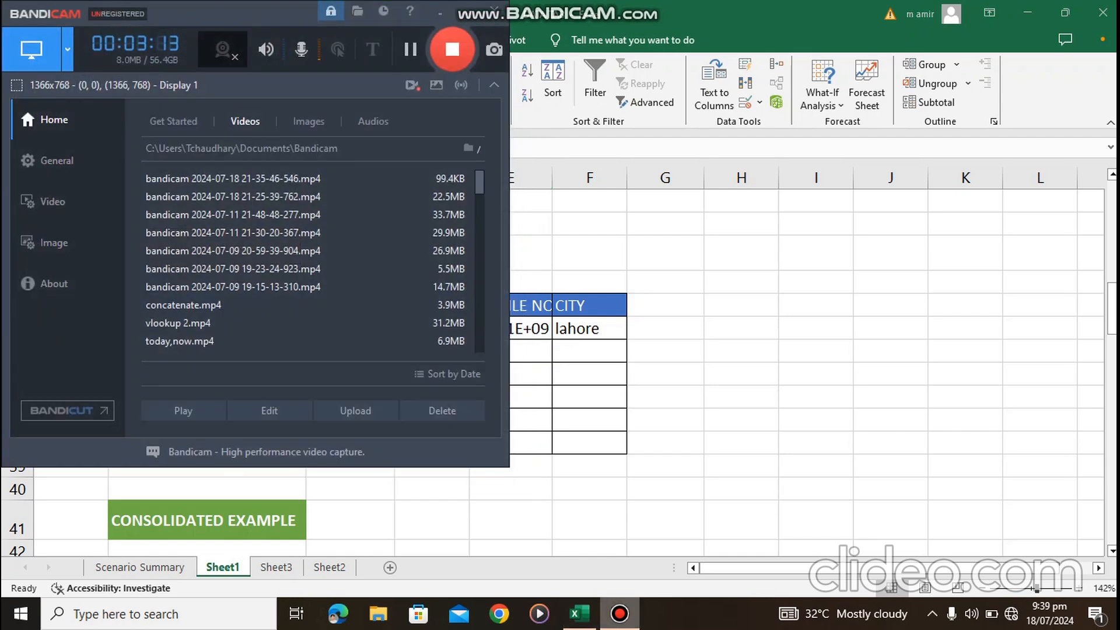
pyautogui.click(440, 12)
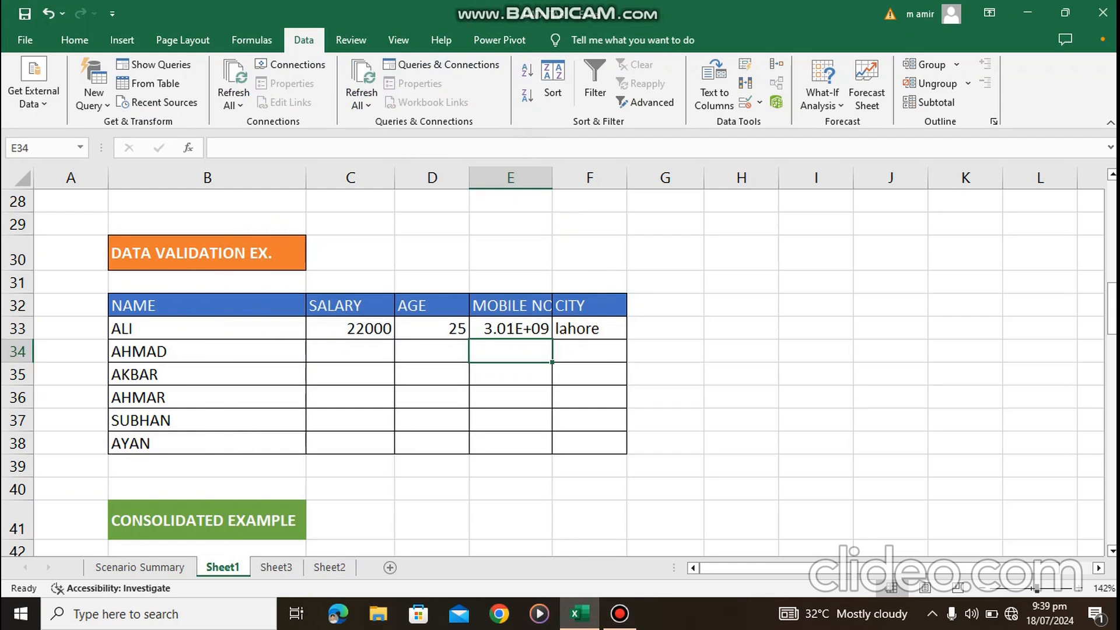
pyautogui.click(589, 305)
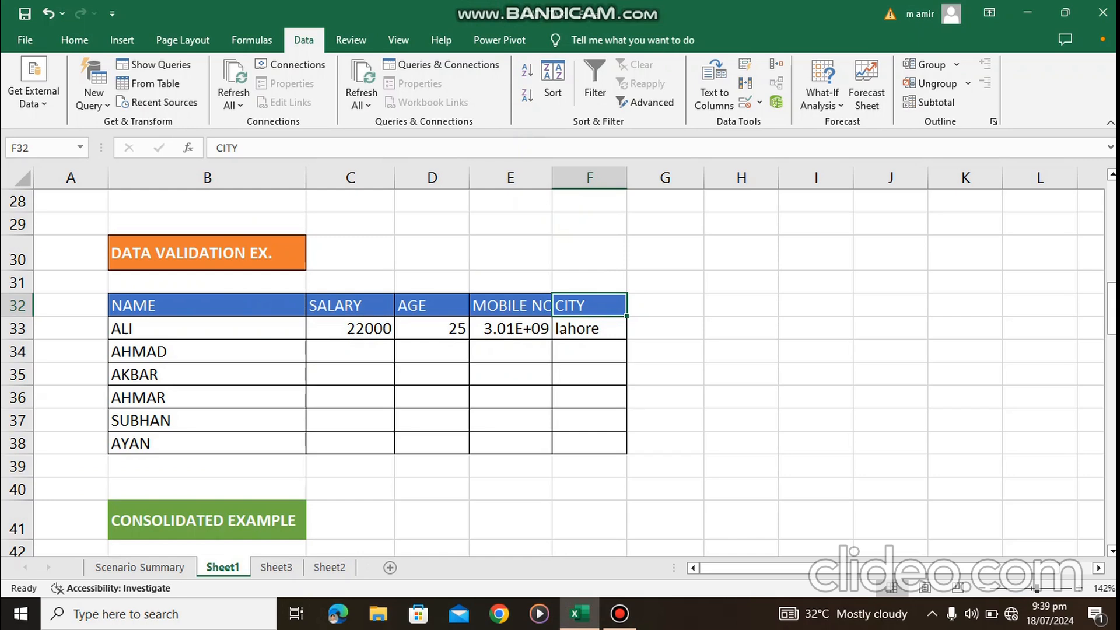
pyautogui.click(589, 351)
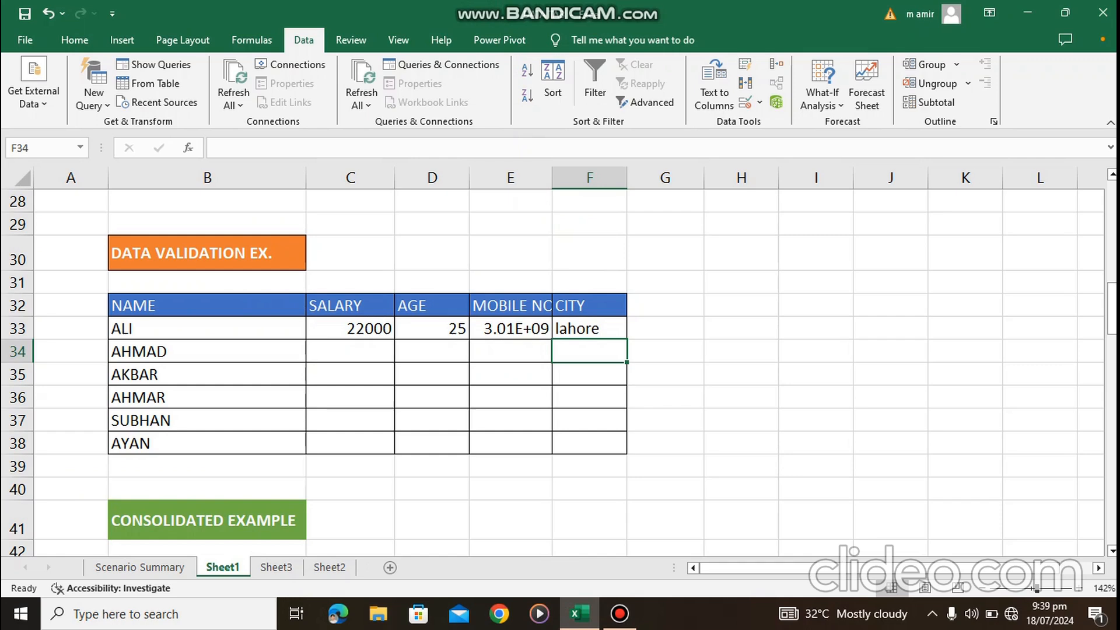
# Step: Give F34 a List validation with source LAHORE, FAISALABAD, ISLAMABAD, KARACHI
pyautogui.click(759, 103)
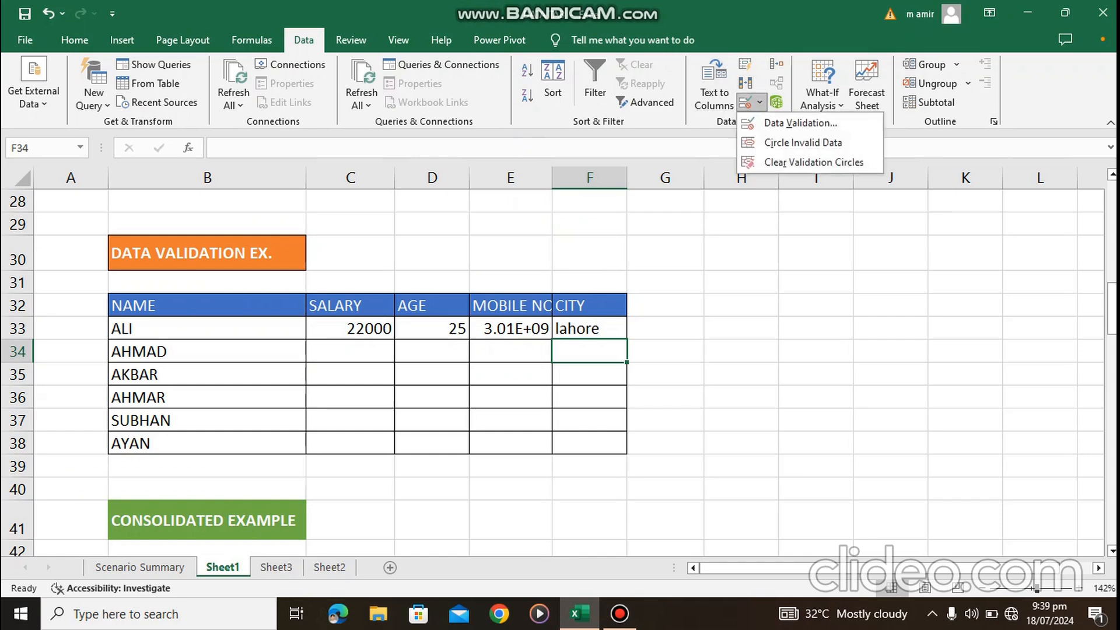
pyautogui.click(800, 122)
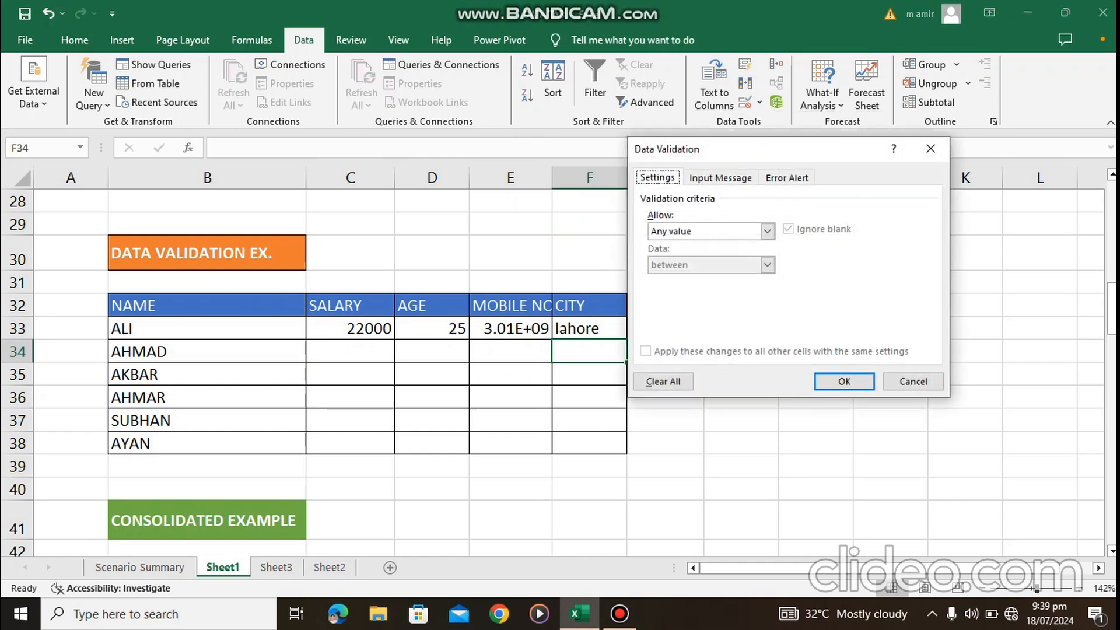
pyautogui.click(767, 231)
pyautogui.press('Down')
pyautogui.press('Down')
pyautogui.press('Down')
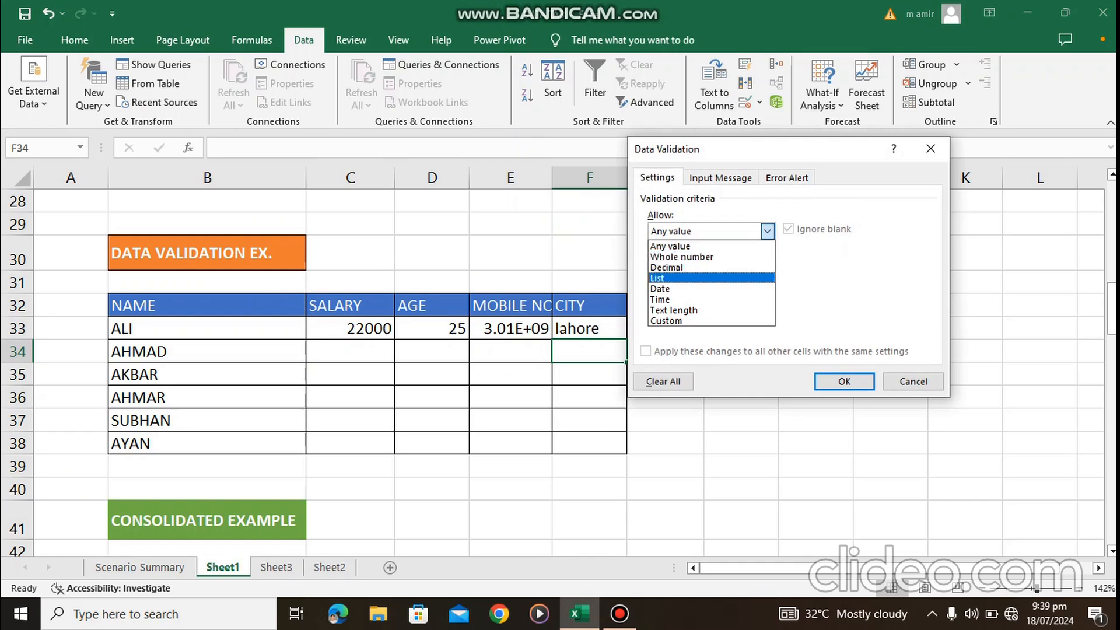
pyautogui.press('Return')
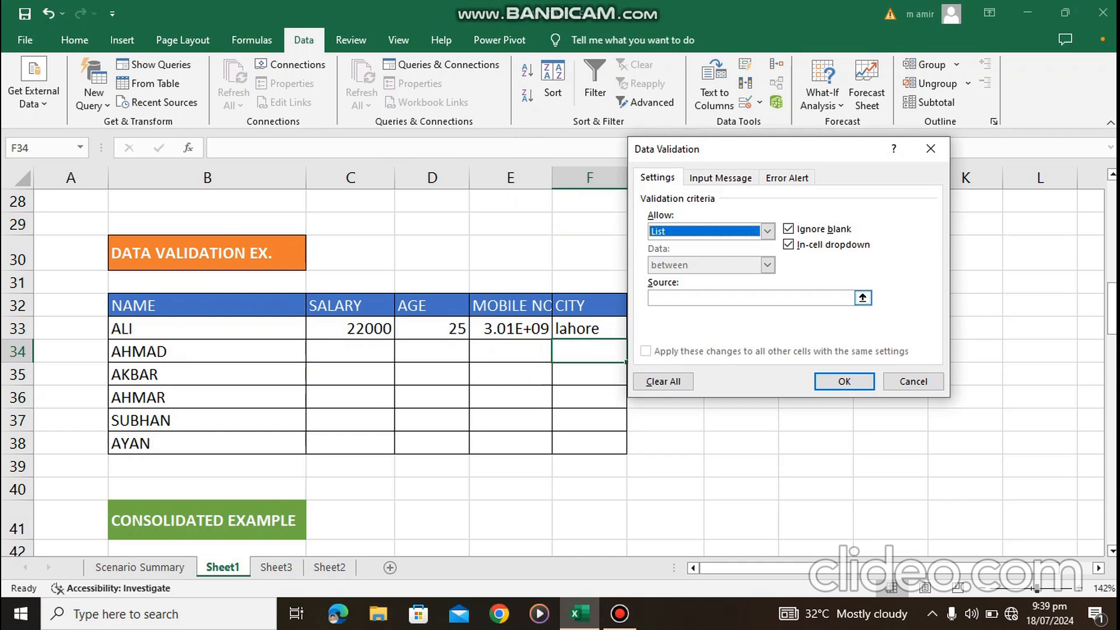
pyautogui.click(751, 298)
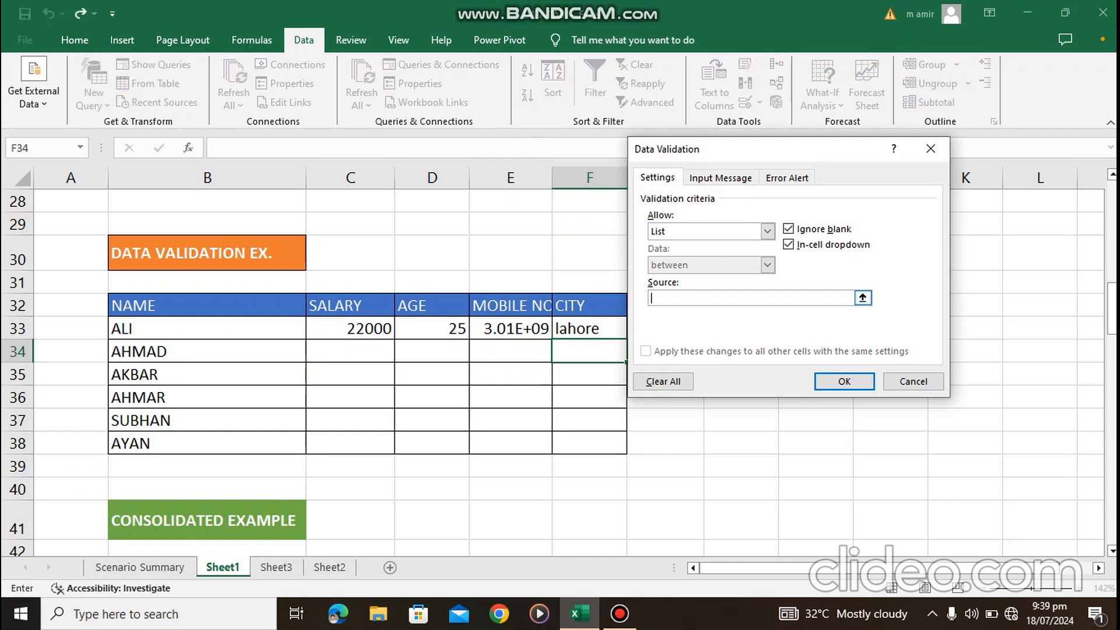
pyautogui.write('LAHORE ,FAISALA')
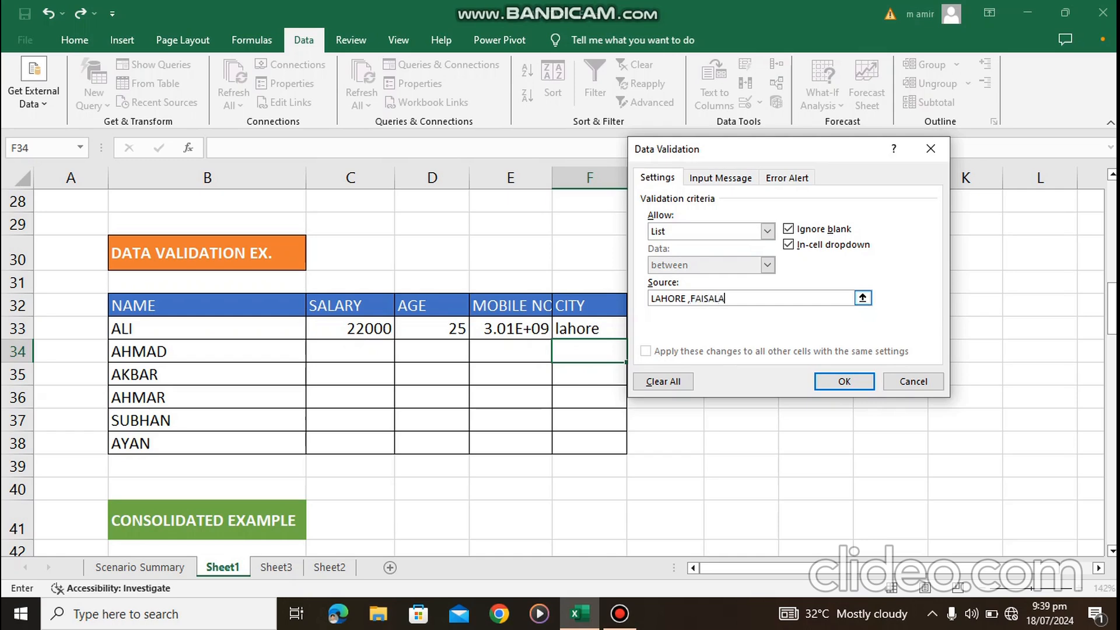
pyautogui.write('BAD ,ISLAMABA')
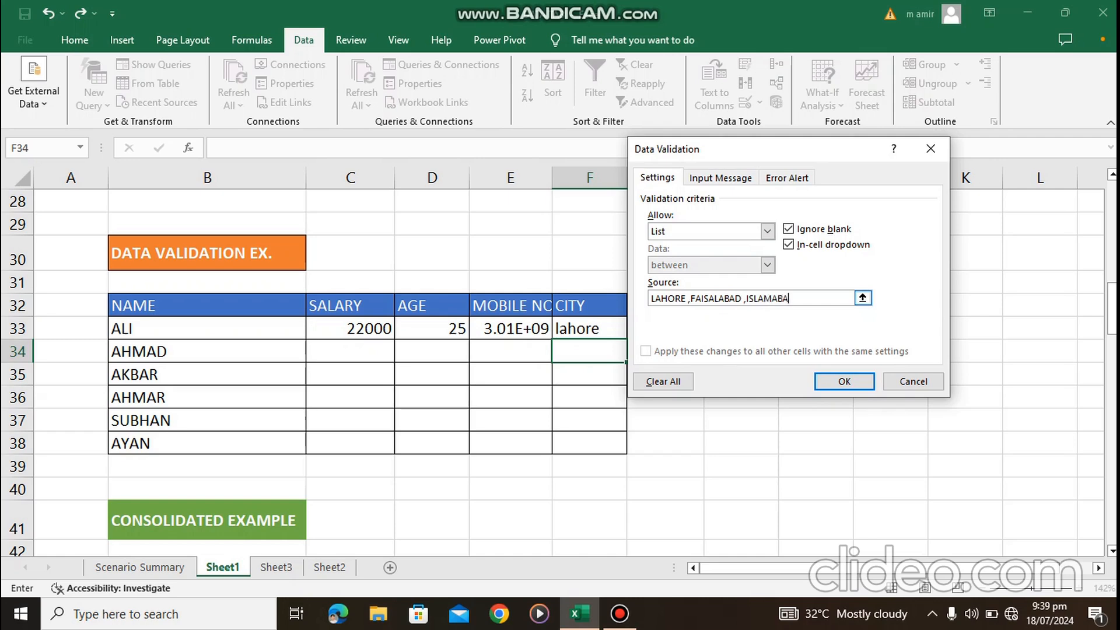
pyautogui.write('D ,KARACHI')
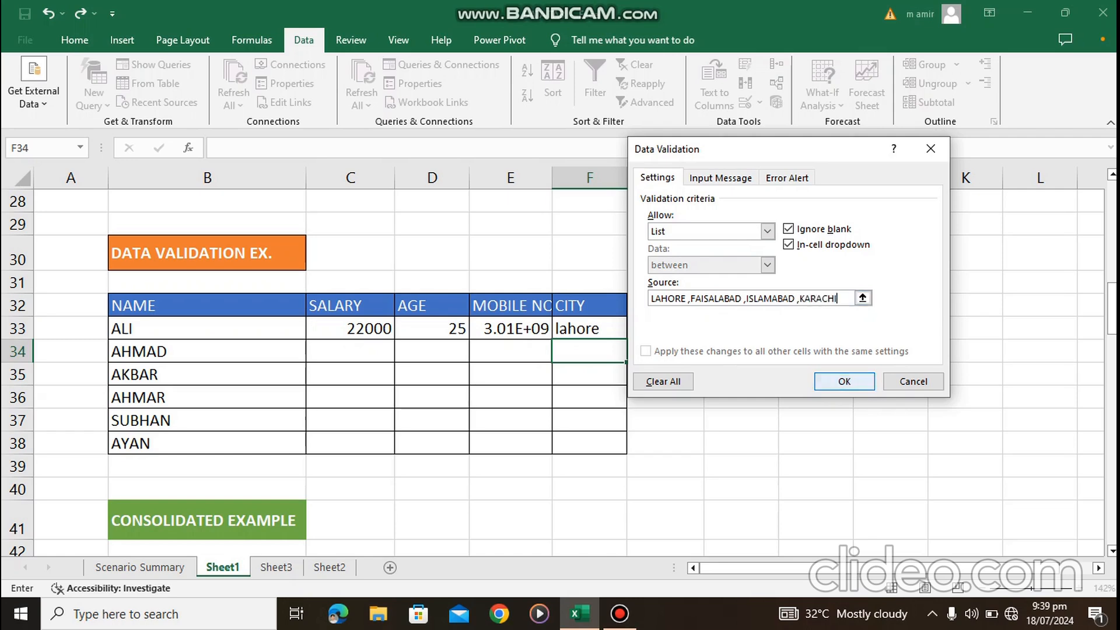
pyautogui.press('Return')
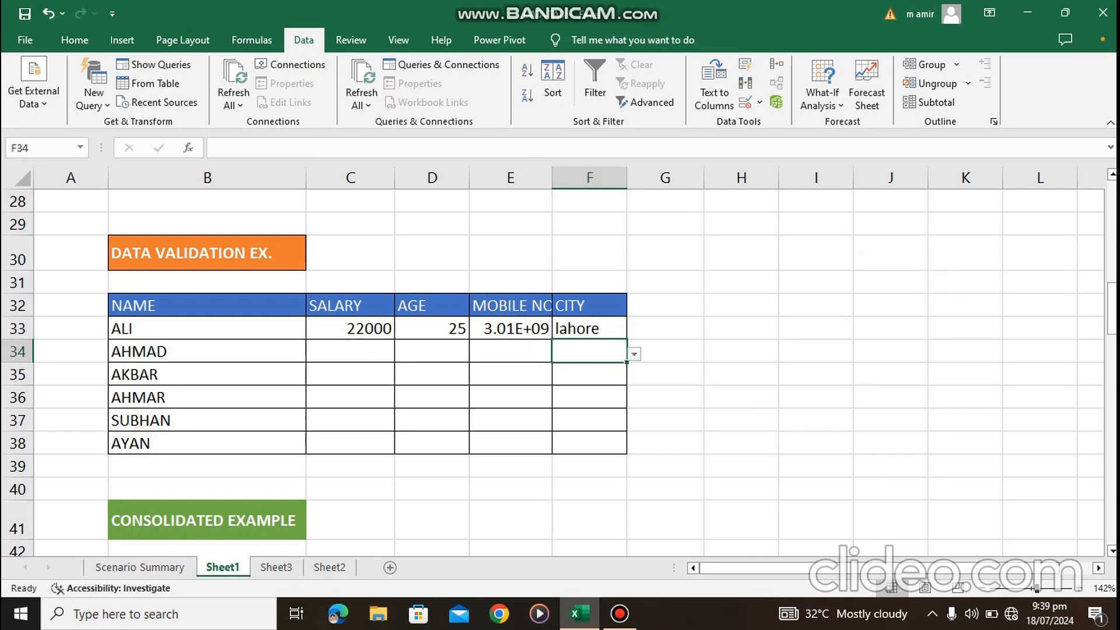
# Step: Choose FAISALABAD from F34's dropdown and autofit column F to fit it
pyautogui.hotkey('alt', 'Down')
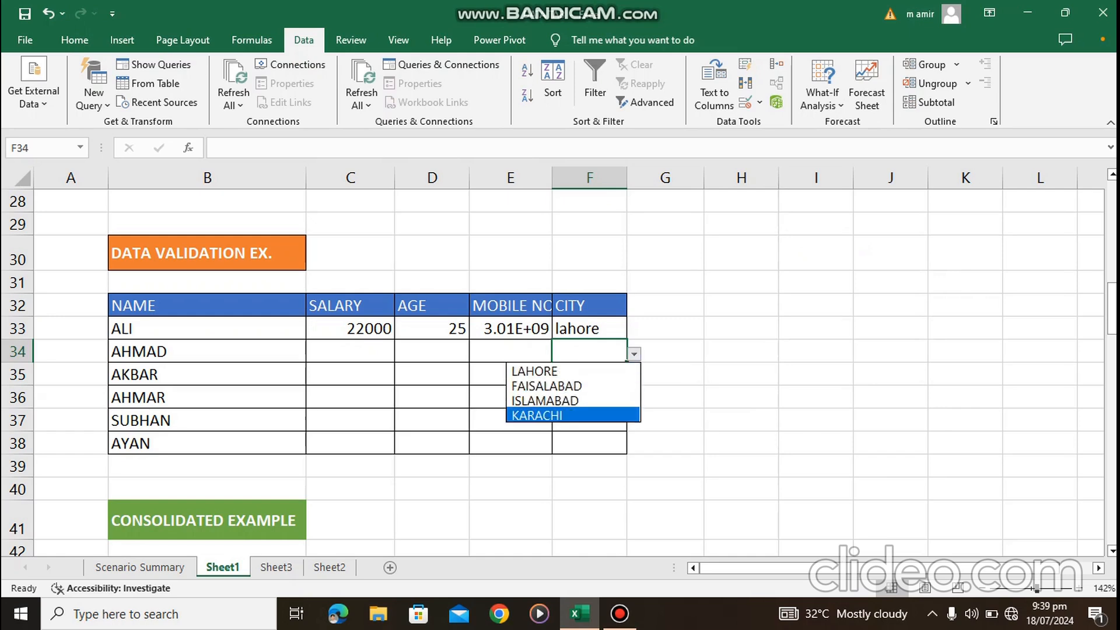
pyautogui.press('Down')
pyautogui.press('Return')
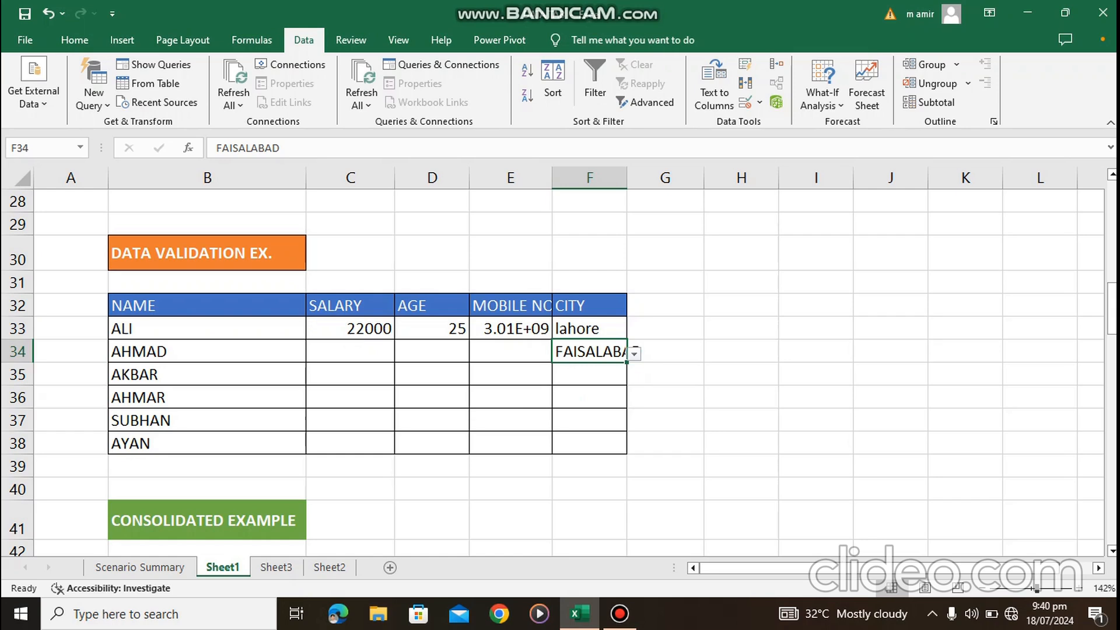
pyautogui.doubleClick(627, 177)
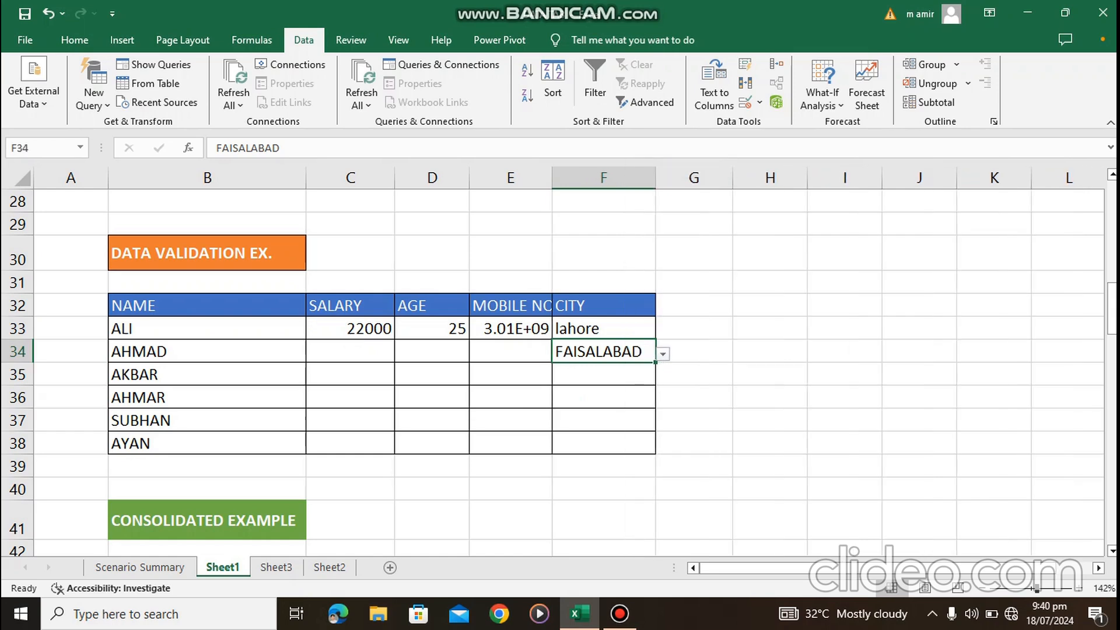
# Step: Change AHMAD's city in F34 to ISLAMABAD from the dropdown
pyautogui.hotkey('alt', 'Down')
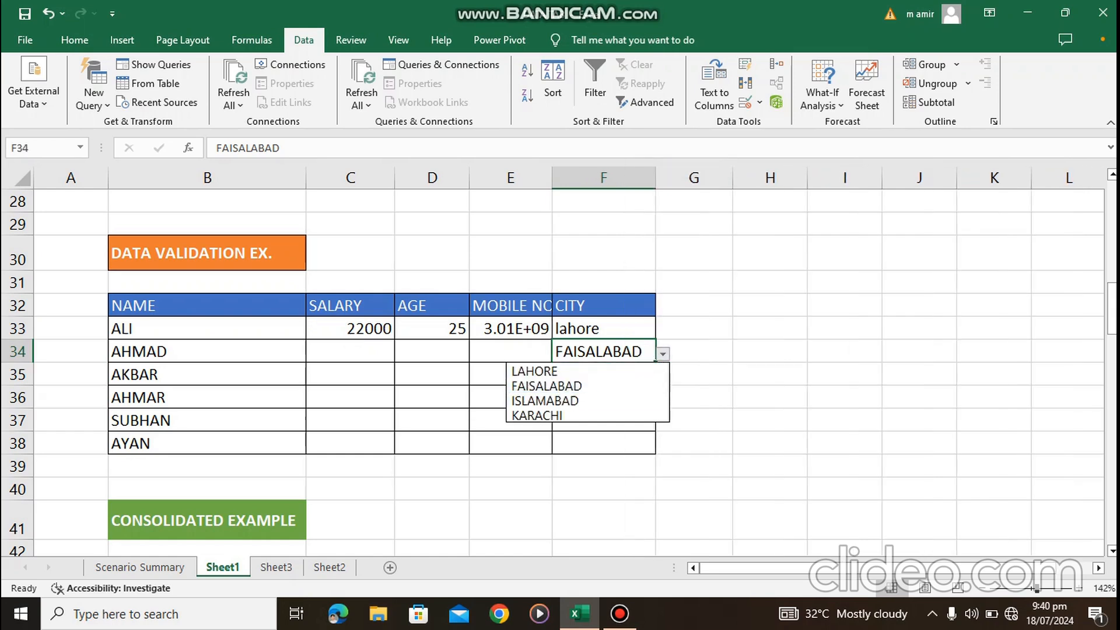
pyautogui.press('Down')
pyautogui.press('Return')
pyautogui.click(694, 398)
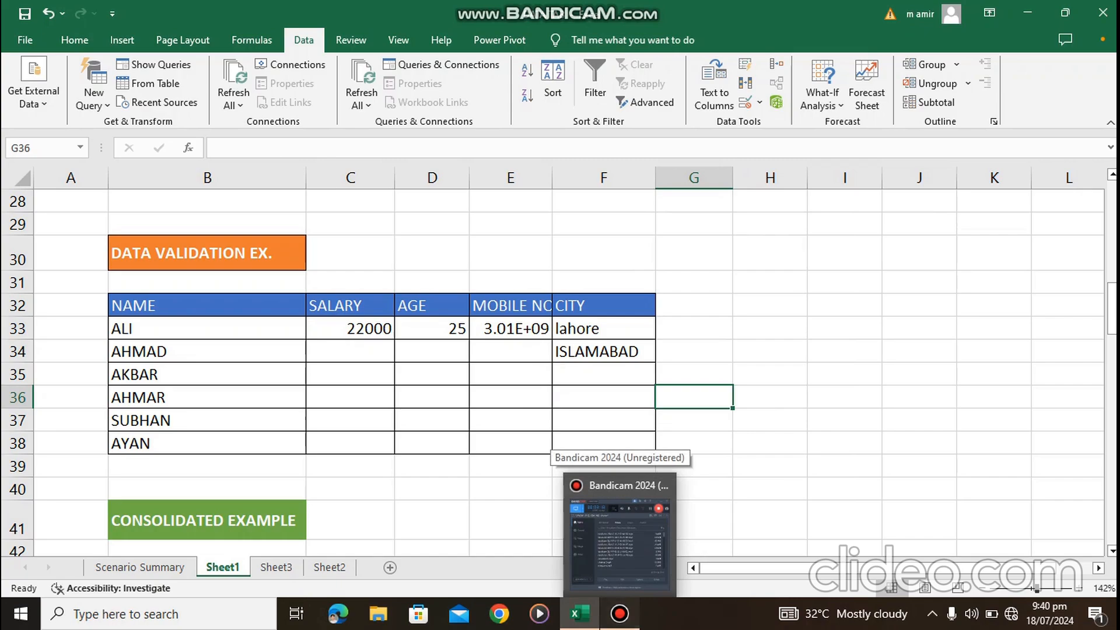
pyautogui.click(620, 614)
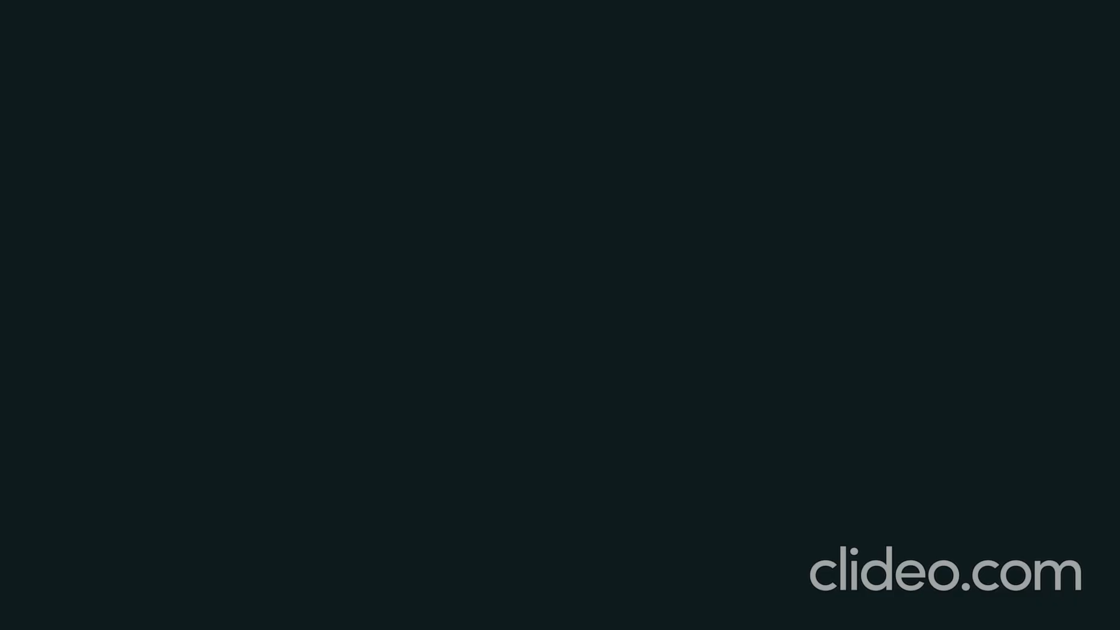